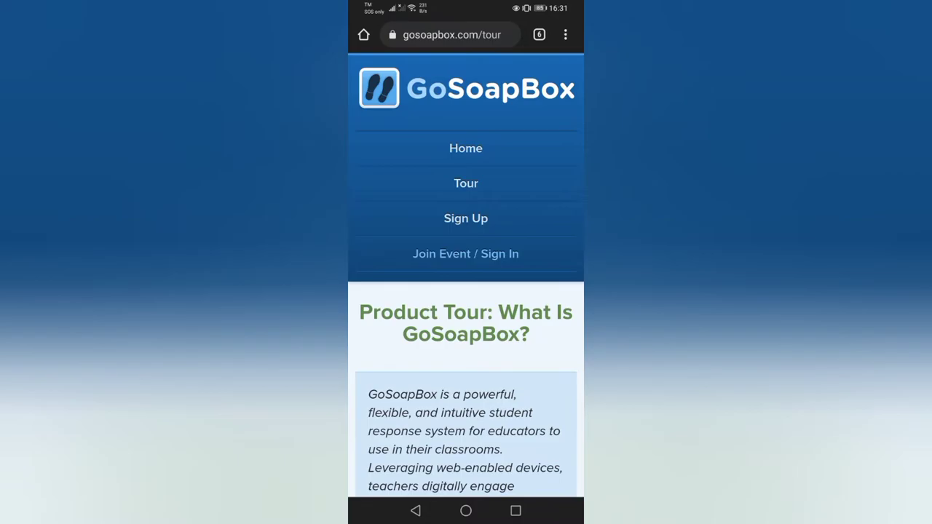
Step: Load gosoapbox.com/tour in Chrome using the address suggestion for 'Gos'
left_click(452, 34)
left_click(362, 437)
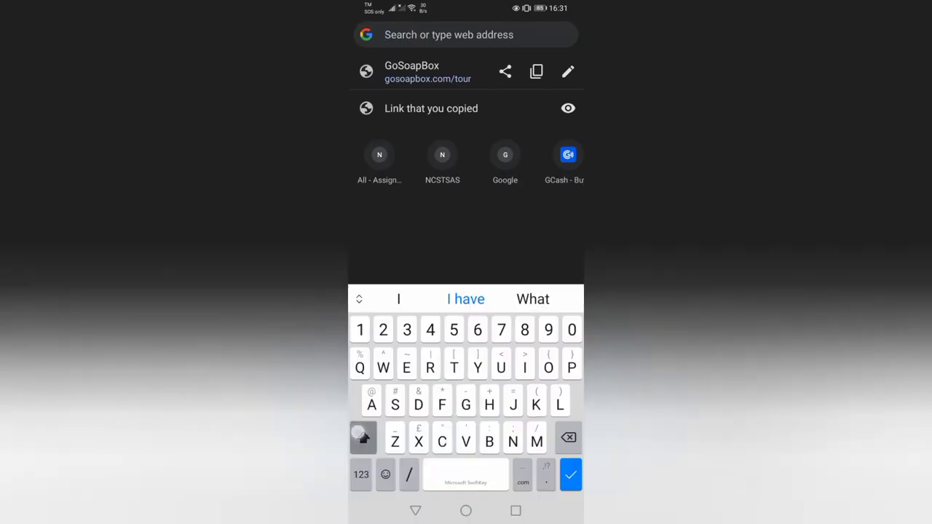
type("Go")
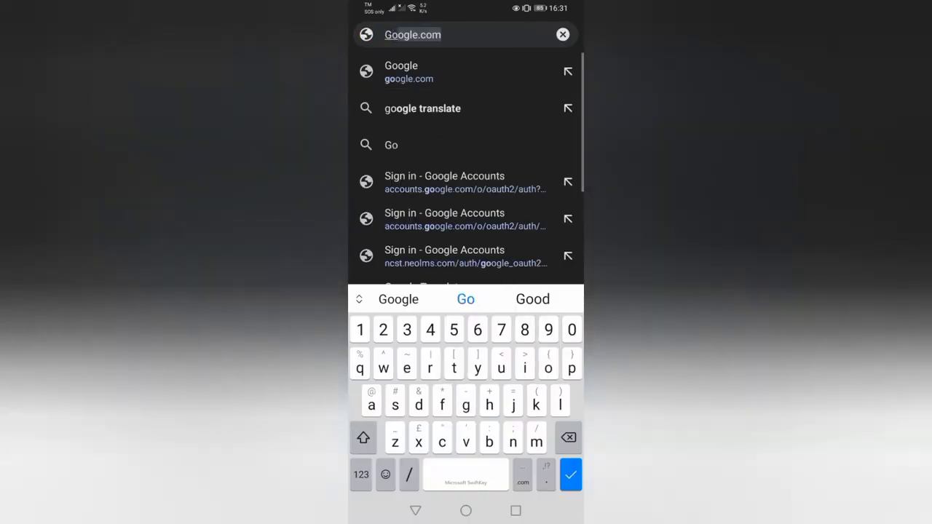
type("s")
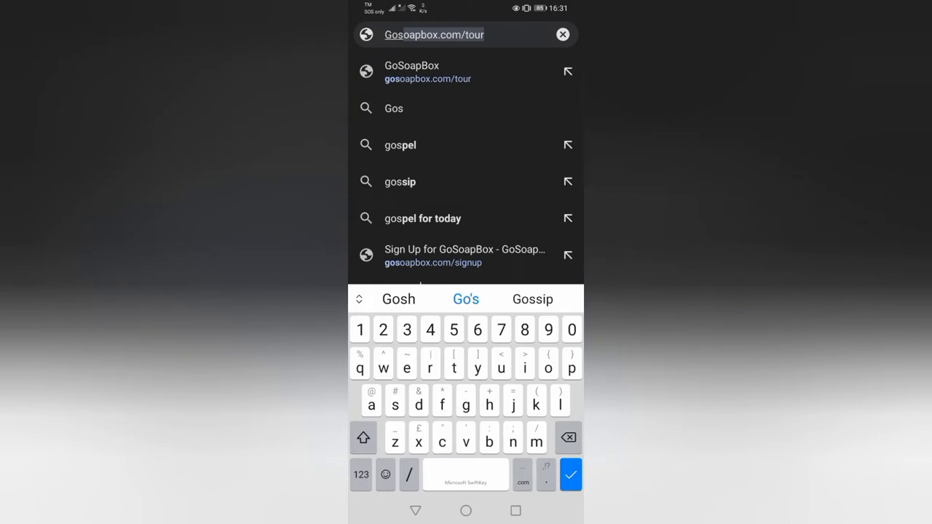
left_click(515, 38)
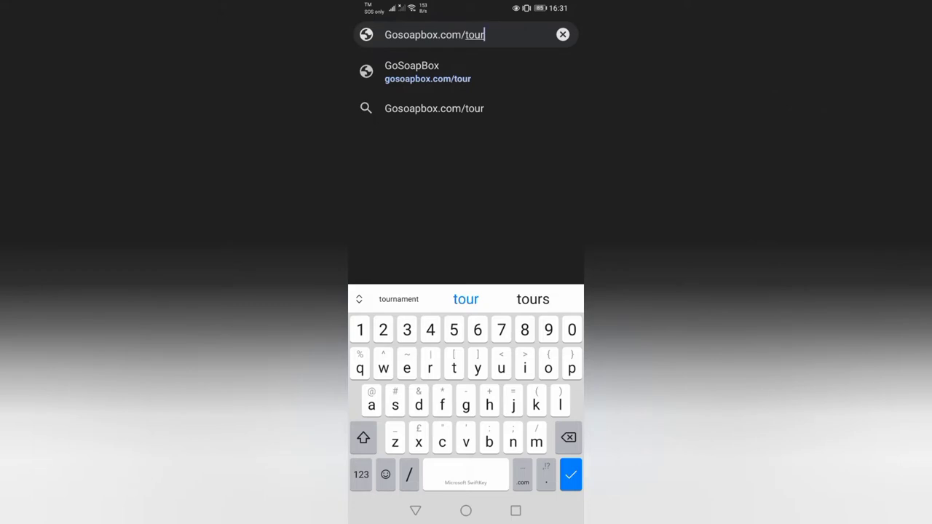
key("Return")
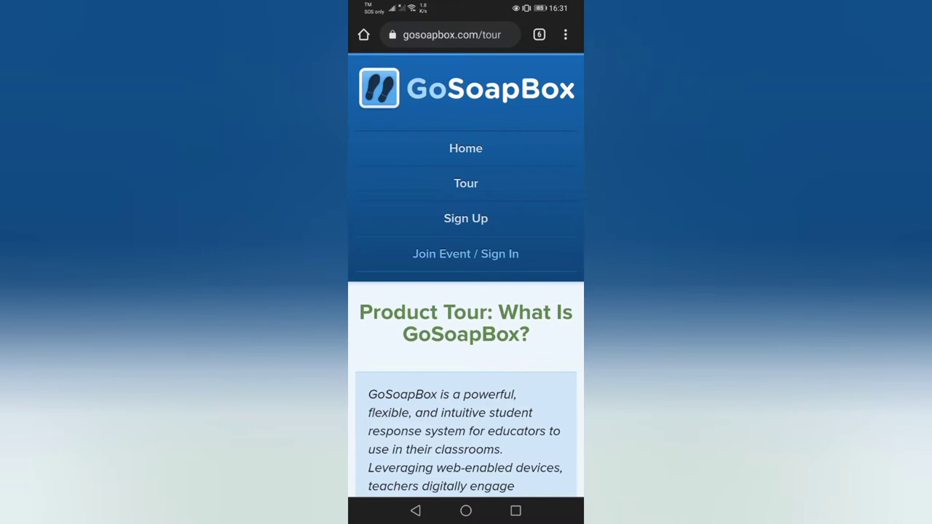
Step: Scroll the tour page down to the Confusion Barometer's 'Know Who's Confused' section
left_click_drag(487, 365, 496, 228)
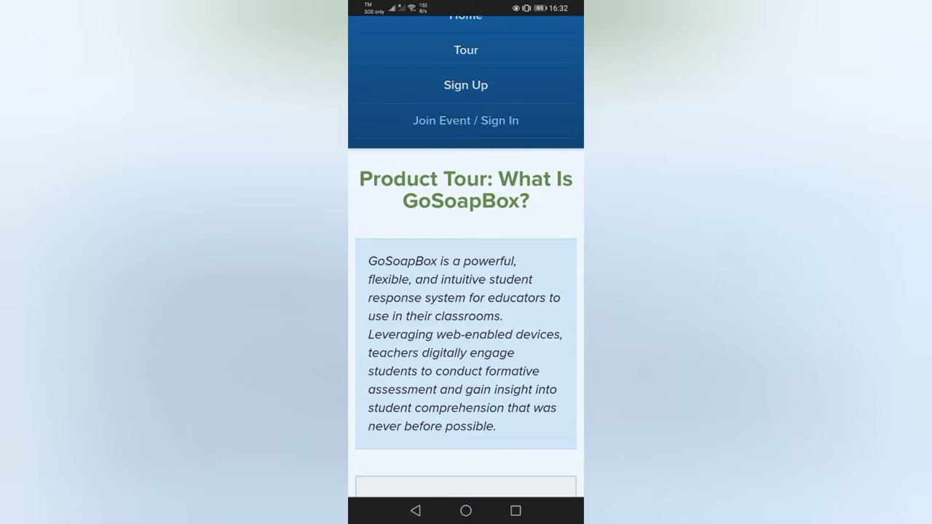
scroll(458, 316, "down", 3)
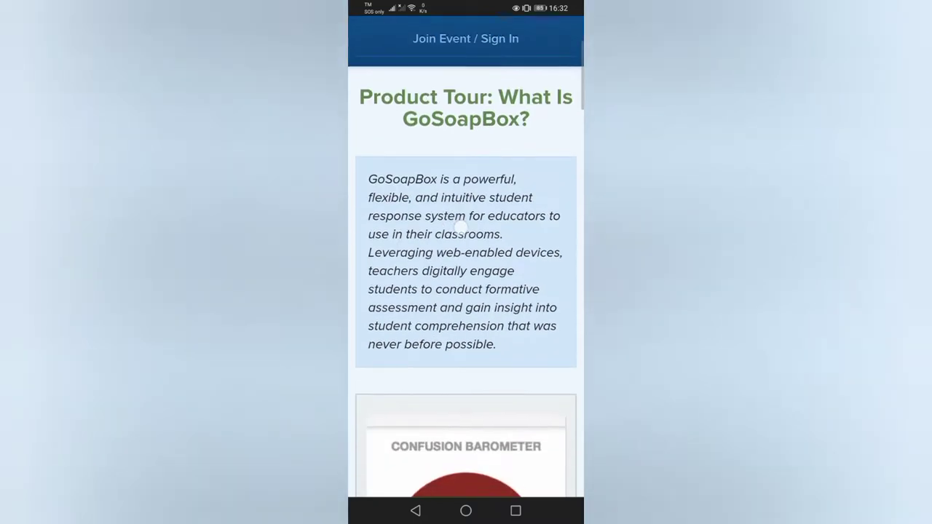
scroll(464, 301, "down", 2)
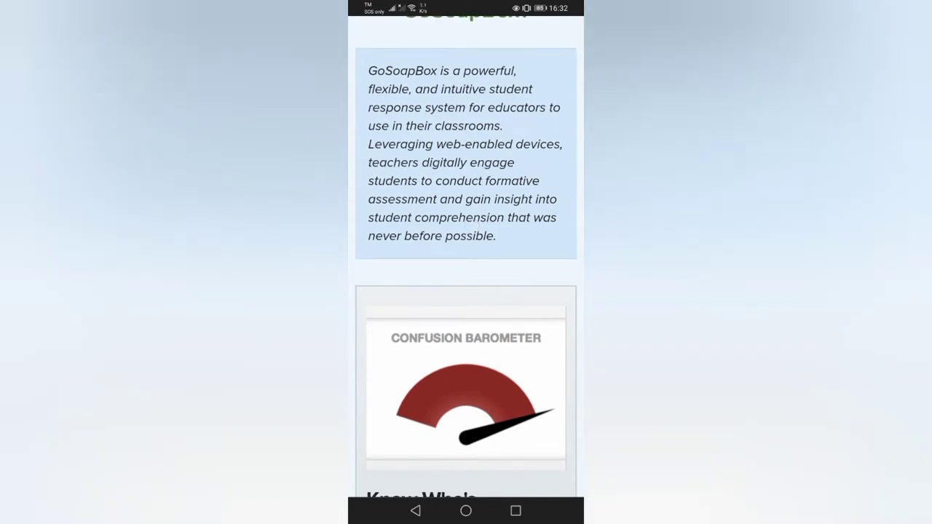
scroll(473, 214, "down", 2)
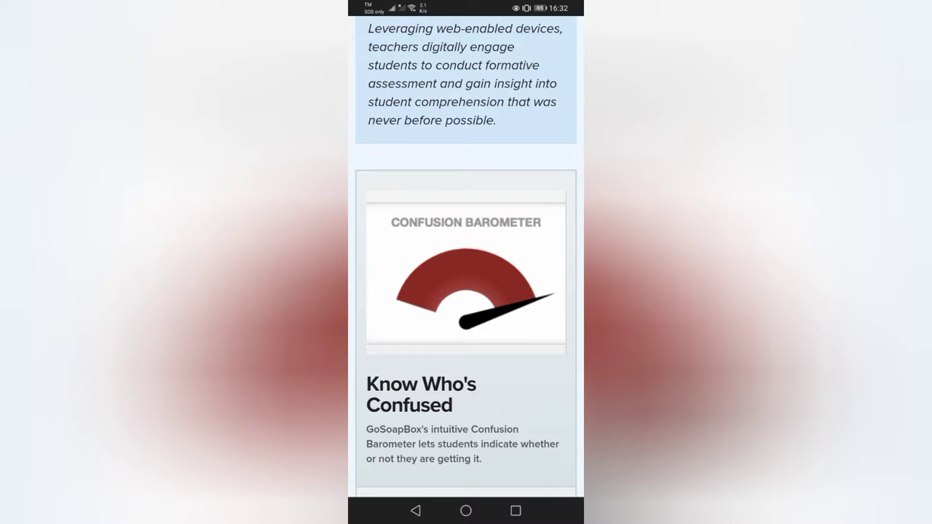
Step: Scroll past Social Q&A and Real-Time Polls to 'Create Quizzes for Easy Formative Assessment'
scroll(466, 292, "down", 3)
scroll(466, 291, "down", 5)
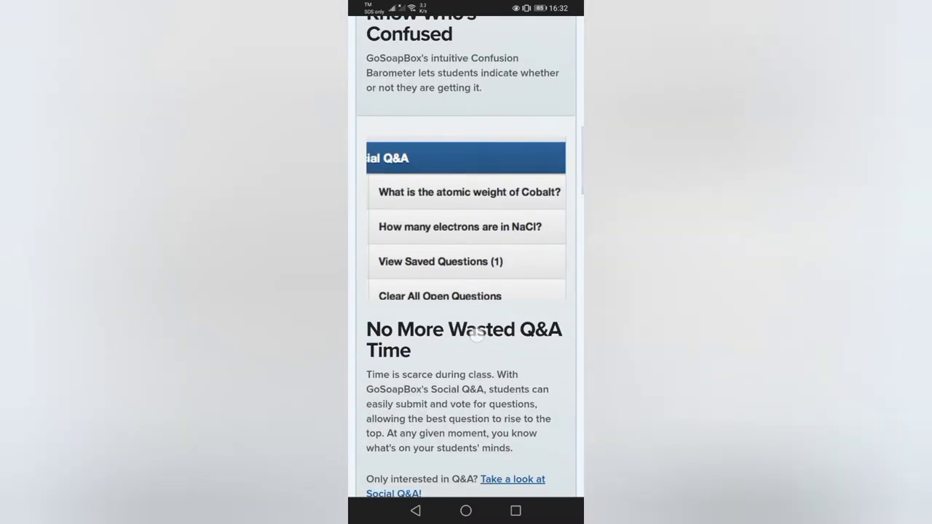
scroll(475, 335, "down", 1)
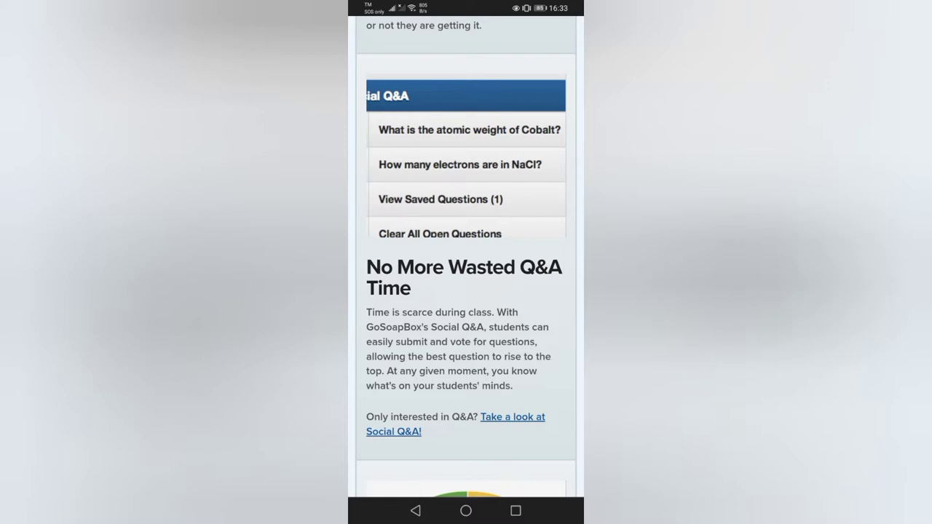
scroll(466, 291, "down", 3)
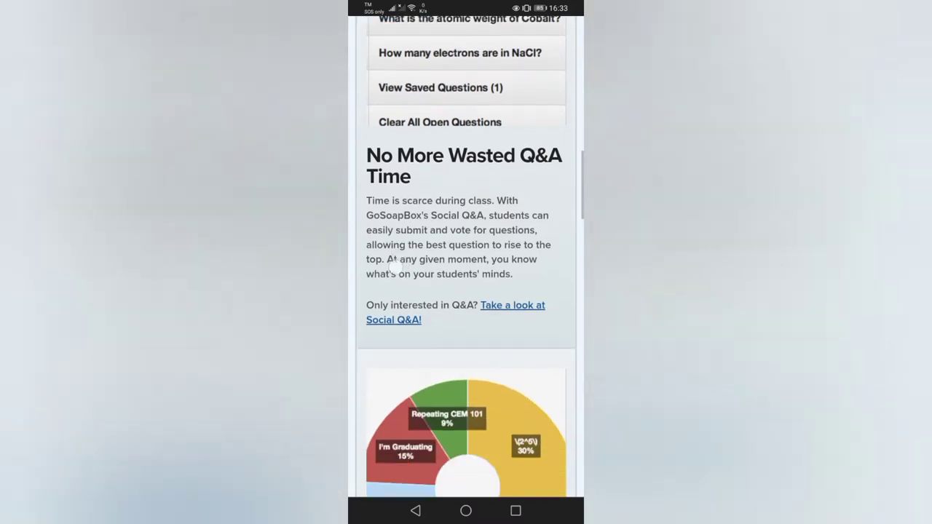
scroll(399, 286, "down", 2)
scroll(399, 287, "down", 1)
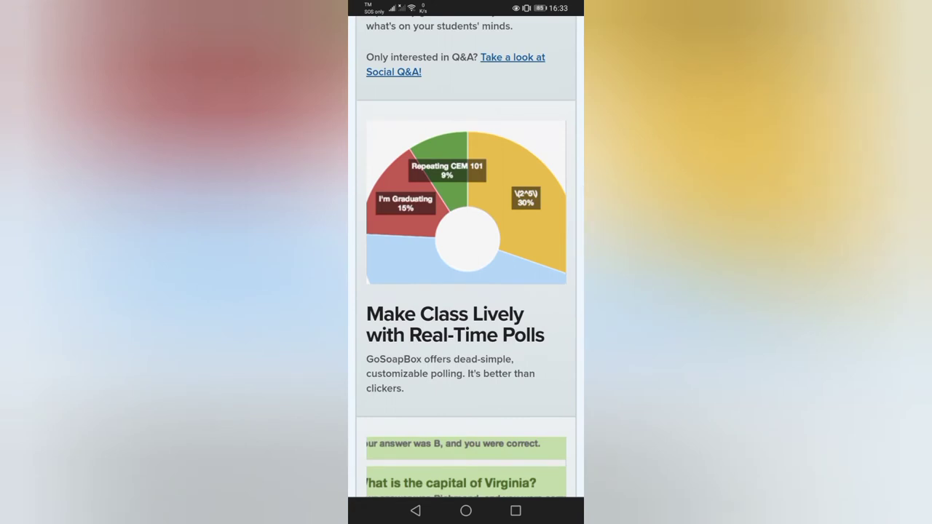
scroll(437, 395, "down", 2)
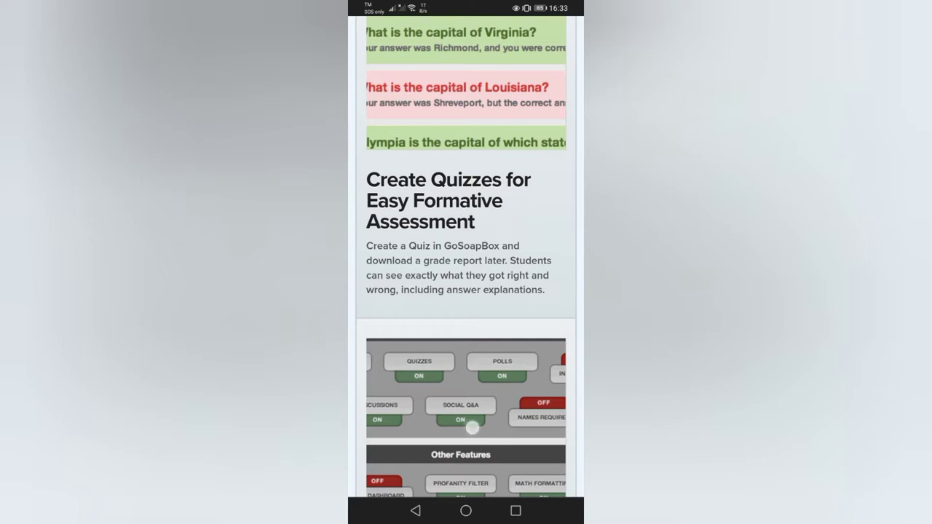
Step: Scroll past Tailor Your Style and Students Can be Anonymous to the Get Started Now invitation
scroll(472, 427, "down", 5)
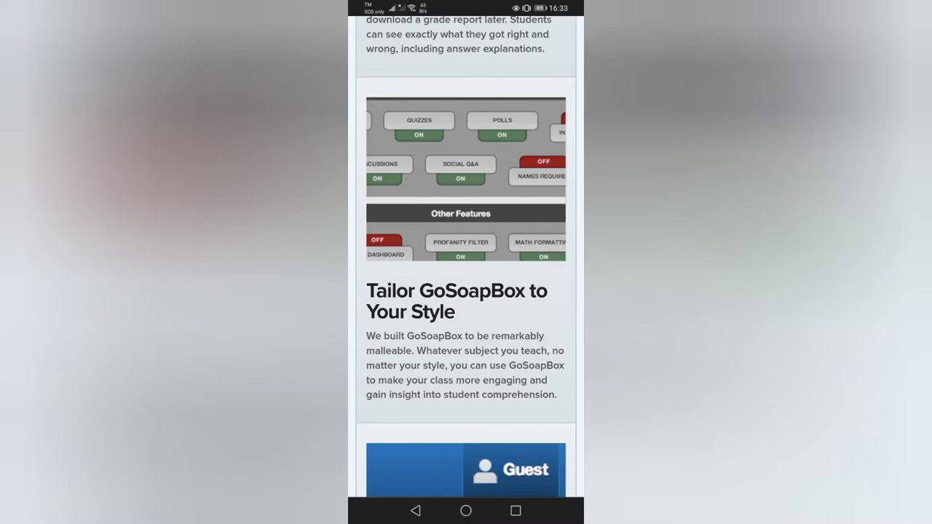
scroll(466, 291, "up", 2)
scroll(466, 291, "down", 2)
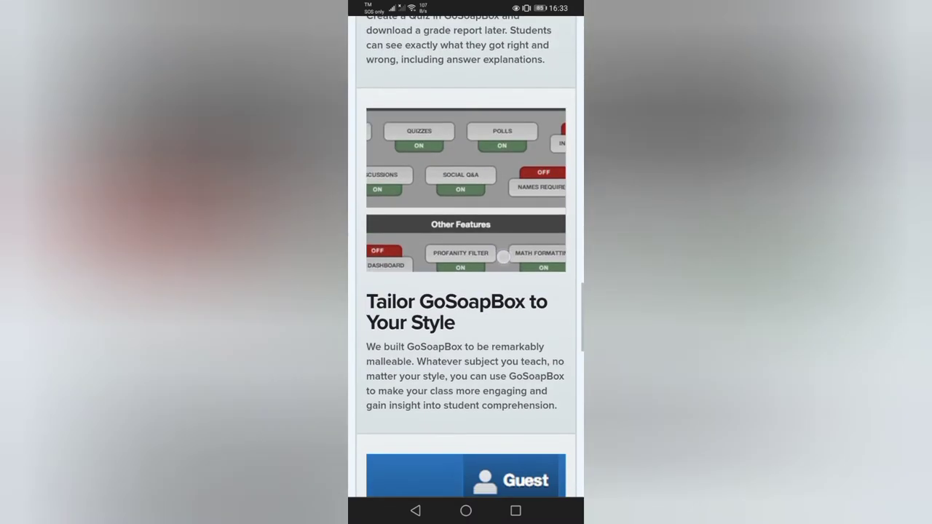
scroll(466, 291, "down", 2)
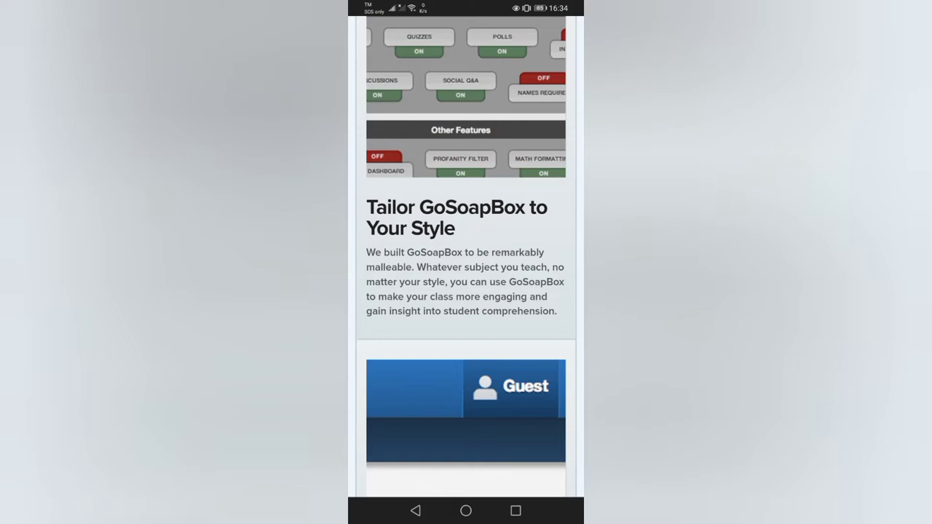
scroll(466, 291, "down", 5)
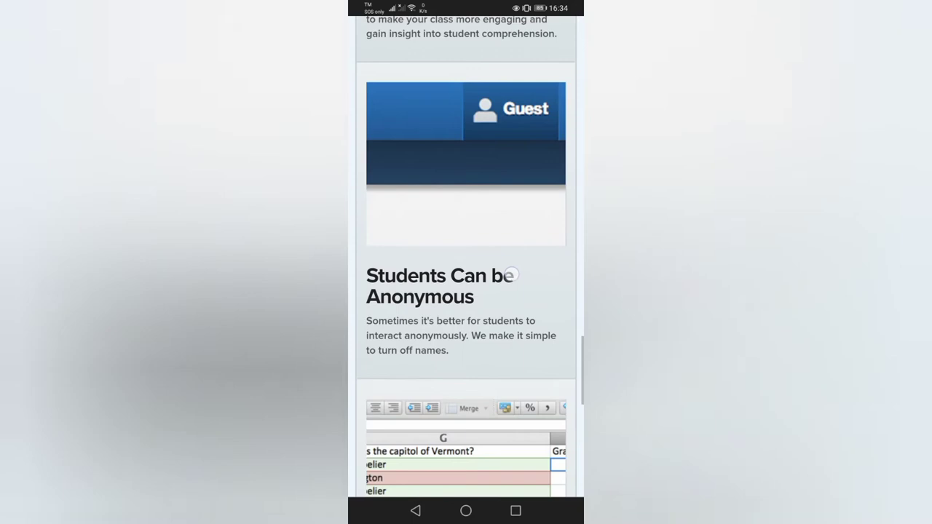
scroll(500, 337, "down", 1)
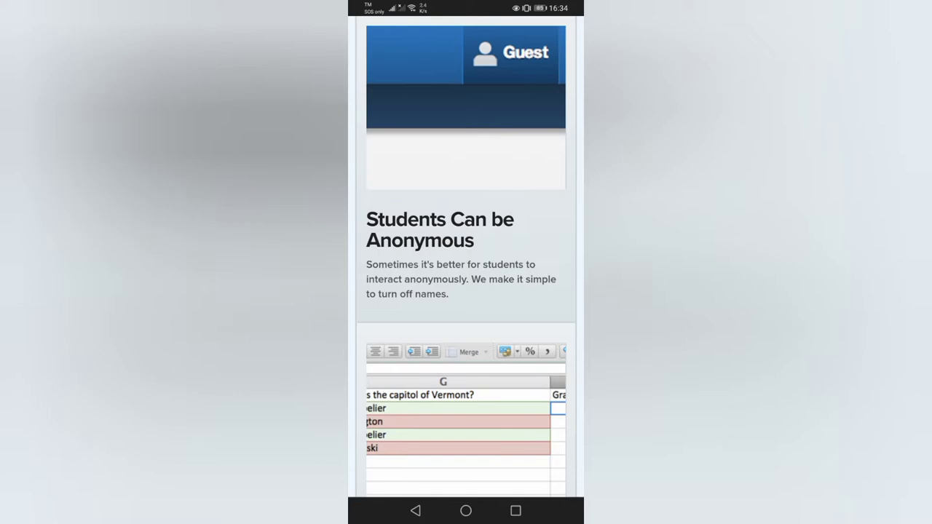
scroll(476, 412, "down", 2)
scroll(484, 335, "down", 2)
scroll(479, 333, "down", 2)
scroll(485, 362, "down", 1)
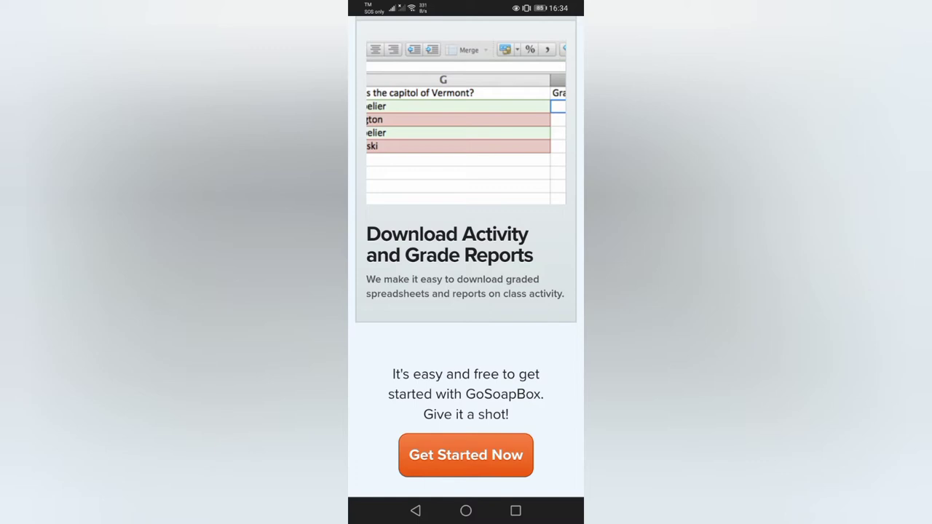
scroll(490, 361, "down", 2)
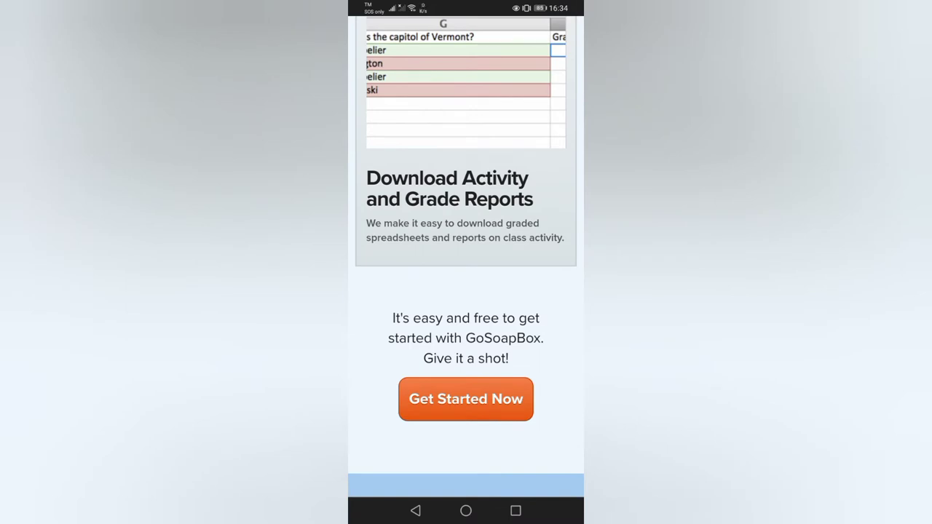
Step: Open the GoSoapBox teacher account sign-up form
left_click(498, 404)
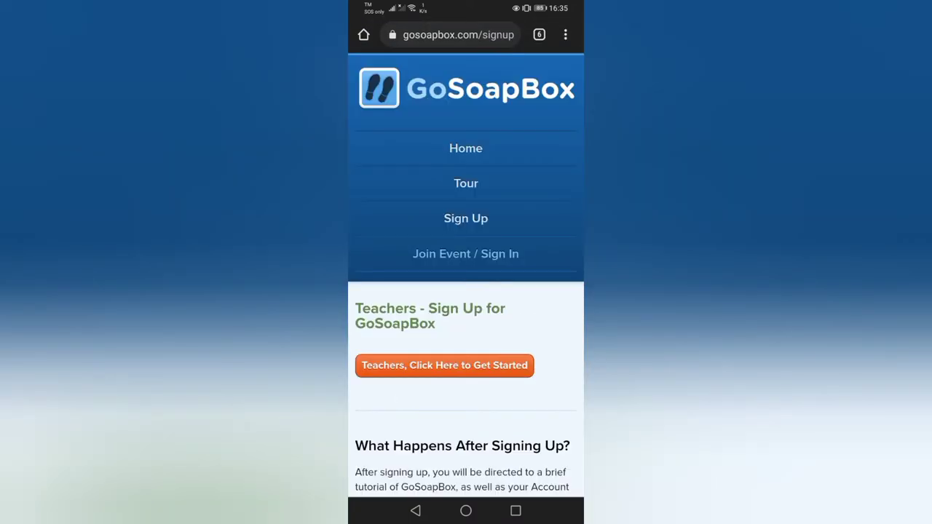
scroll(466, 291, "down", 2)
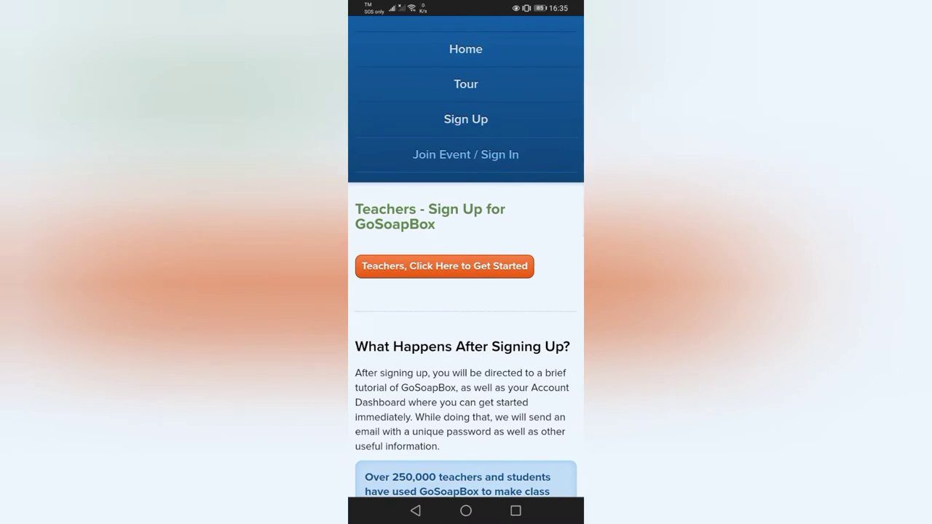
left_click(493, 262)
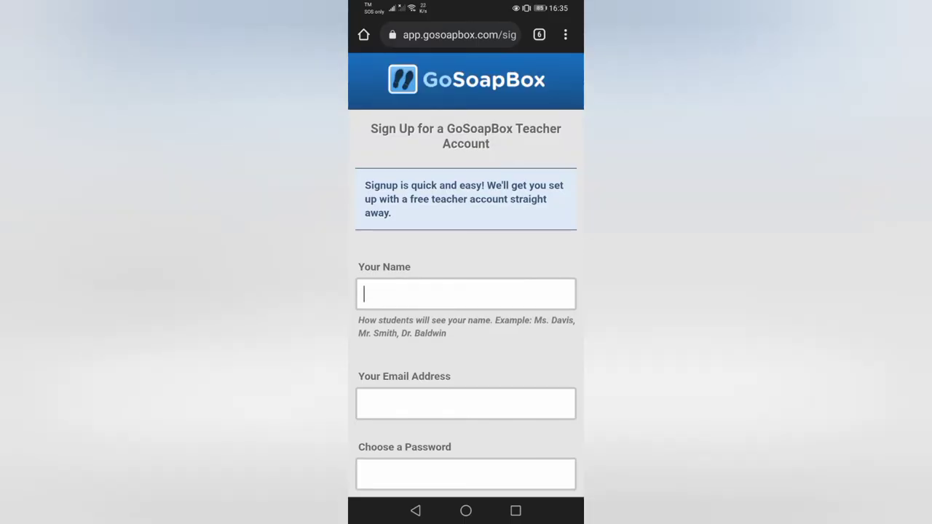
Step: Enter the teacher's full name in the Your Name field
left_click(466, 294)
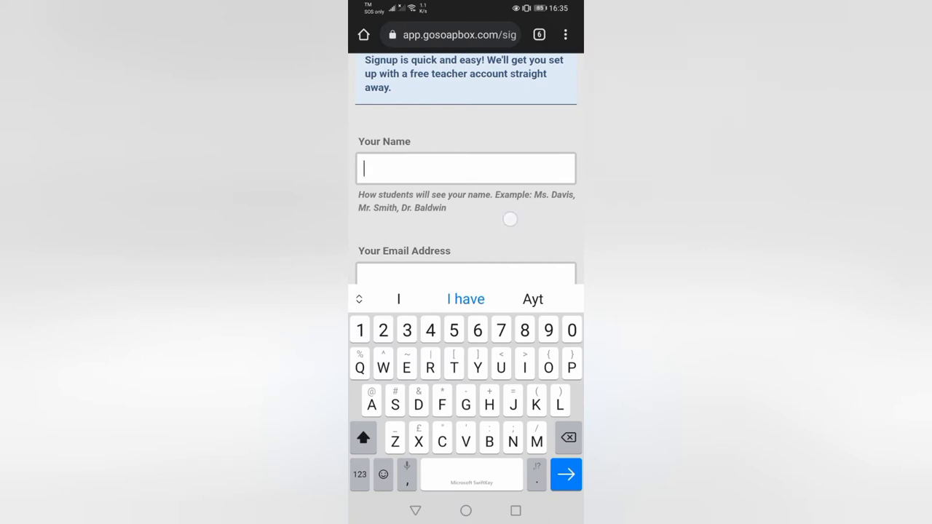
scroll(510, 220, "down", 1)
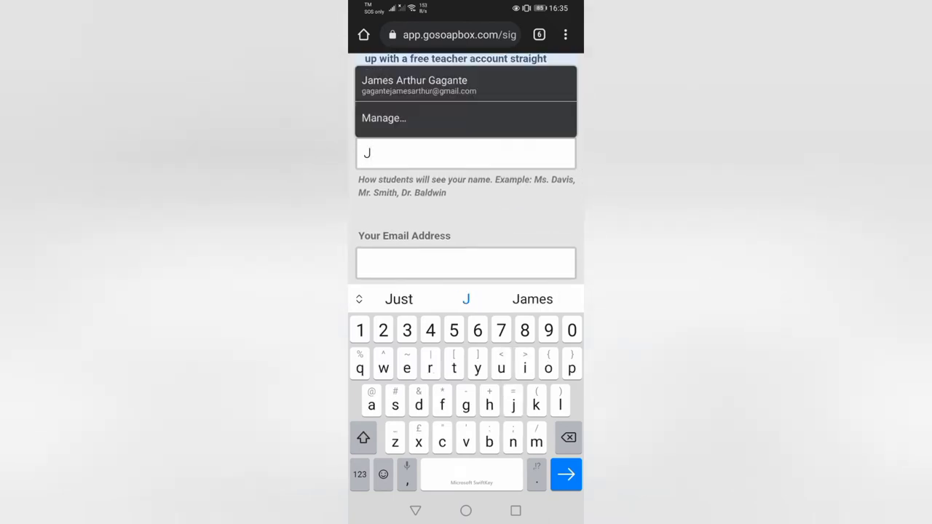
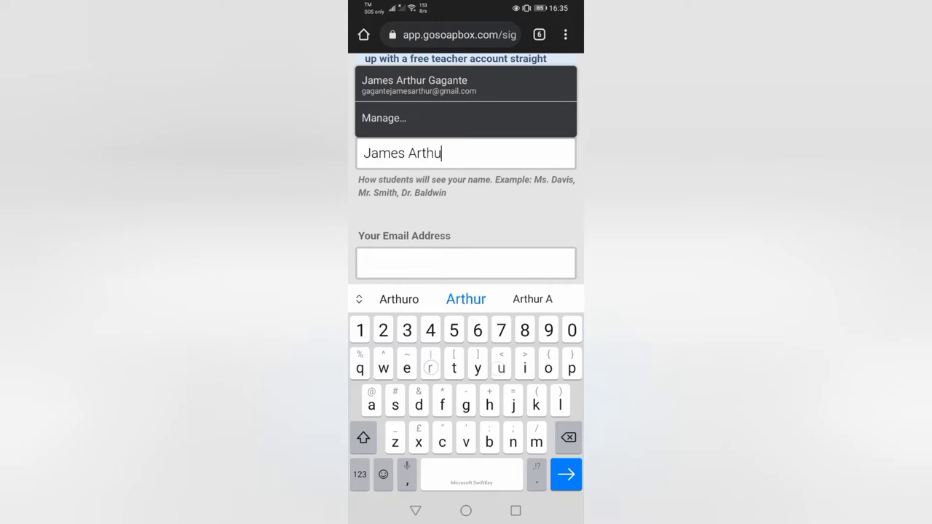
key("shift")
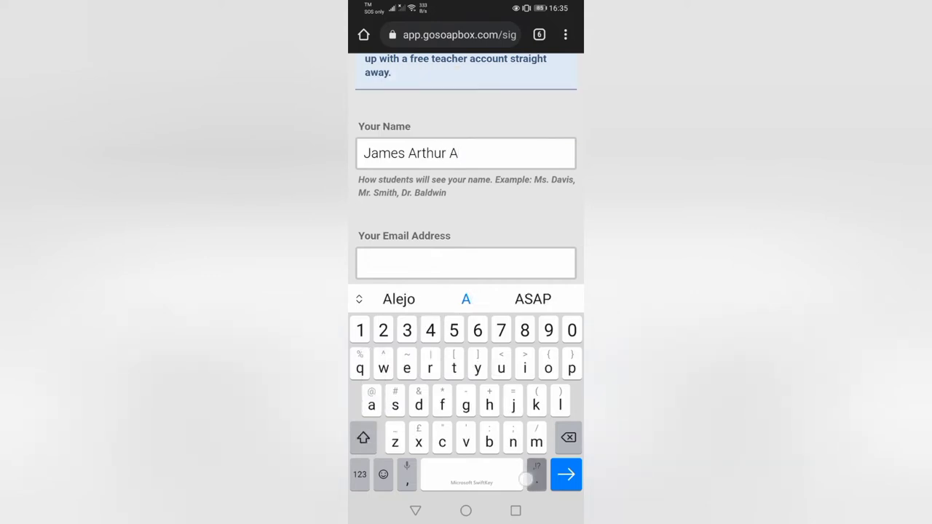
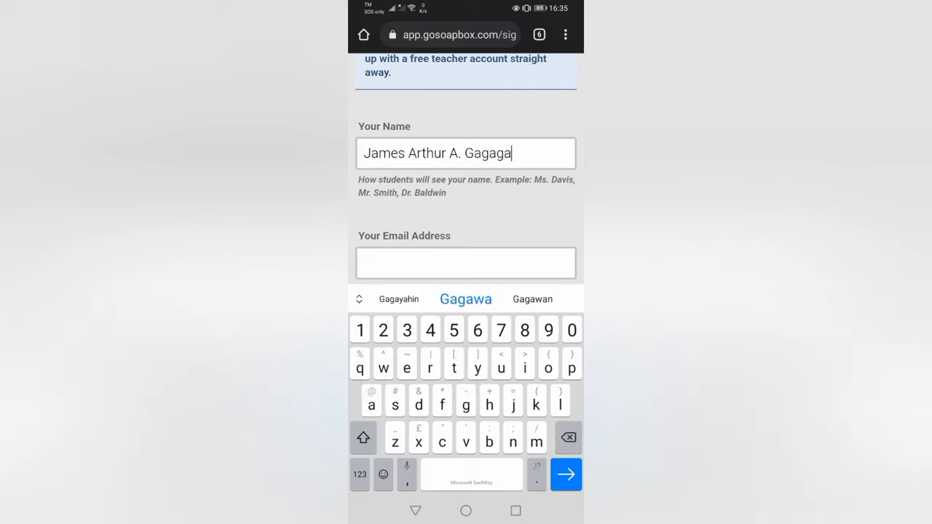
Step: Fill the email field with the browser's suggested email address
left_click(507, 254)
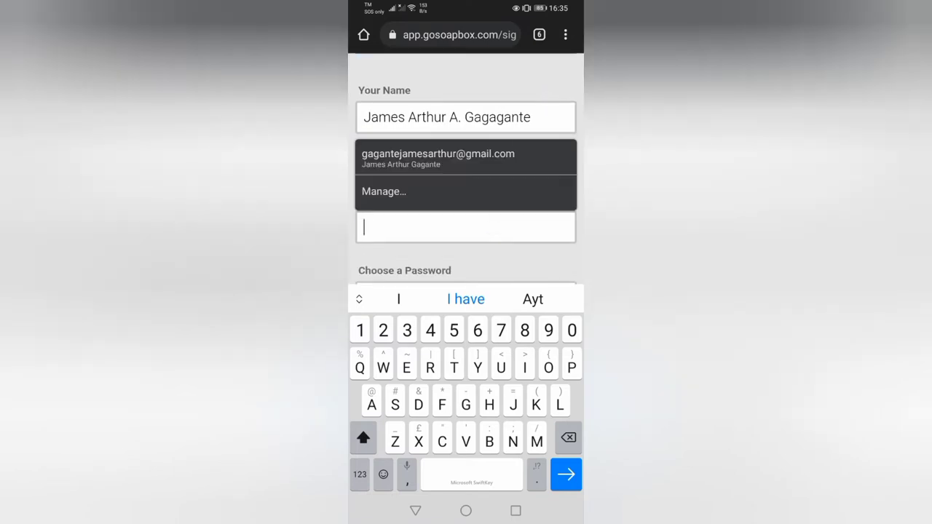
left_click(438, 156)
scroll(466, 182, "down", 2)
Step: Enter the account password and tick the 'I'm not a robot' check
left_click(505, 210)
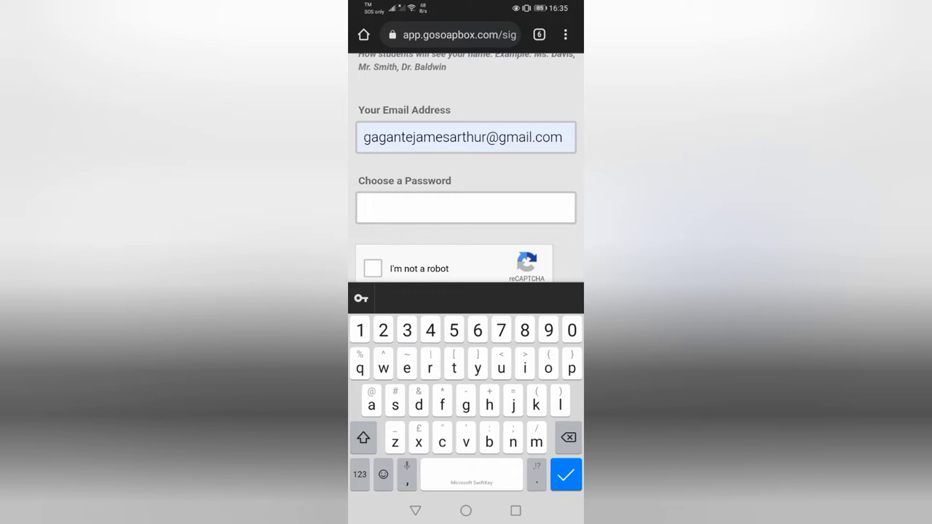
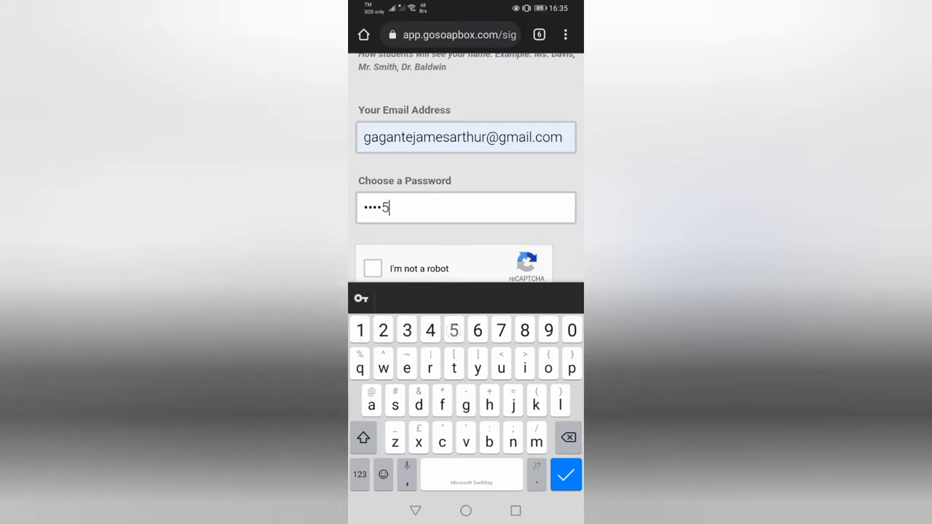
key("shift")
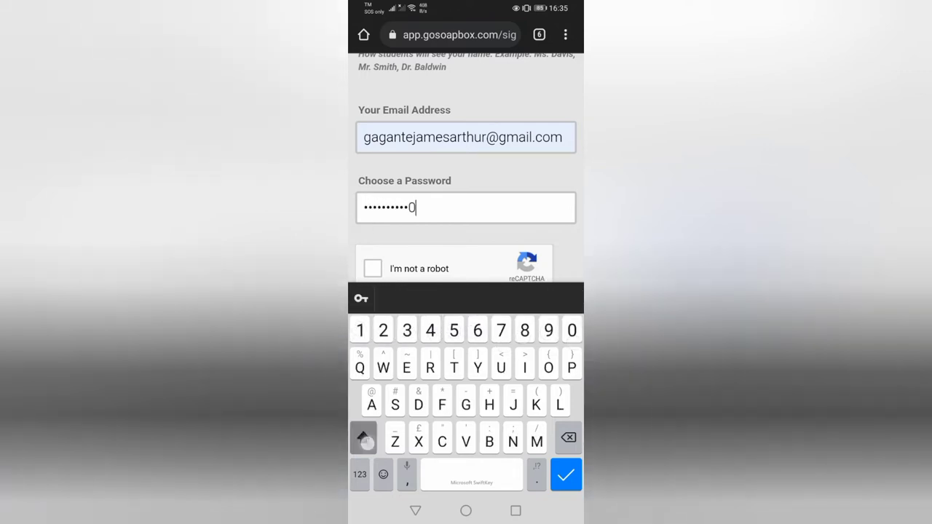
type("P")
key("BackSpace")
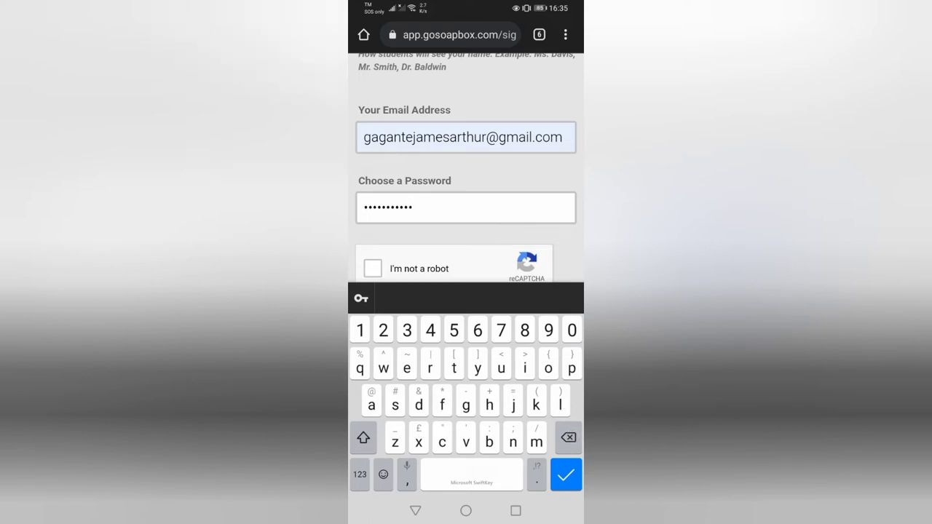
left_click_drag(533, 207, 541, 154)
left_click(372, 215)
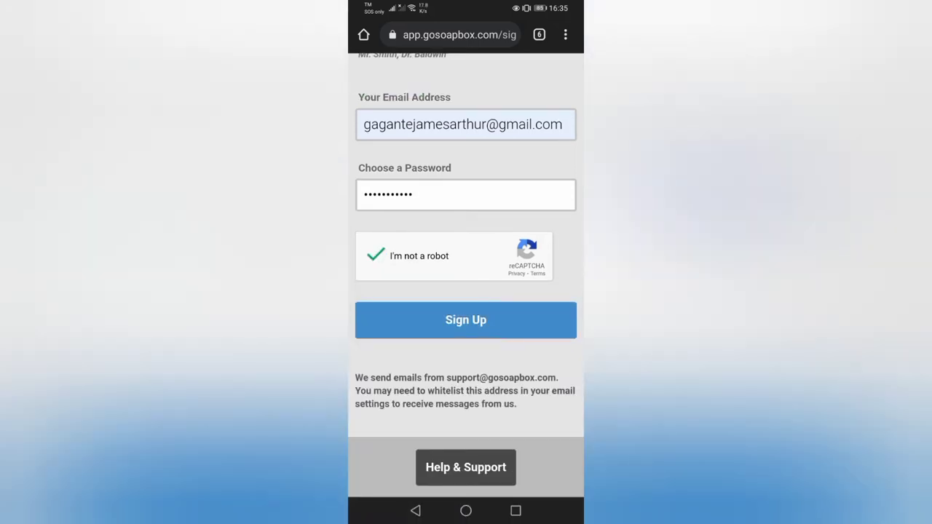
Step: Submit the sign-up, save the login in Chrome, and accept product-update emails
left_click(478, 322)
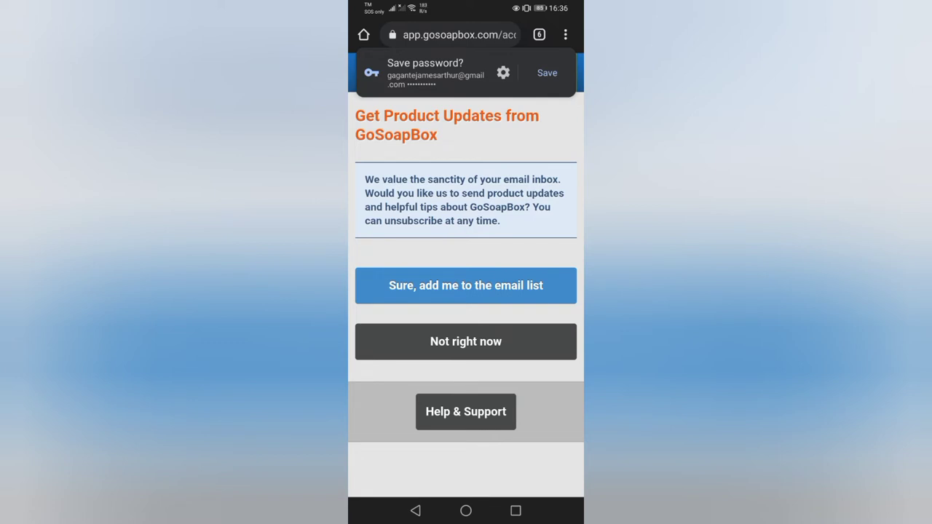
left_click(546, 72)
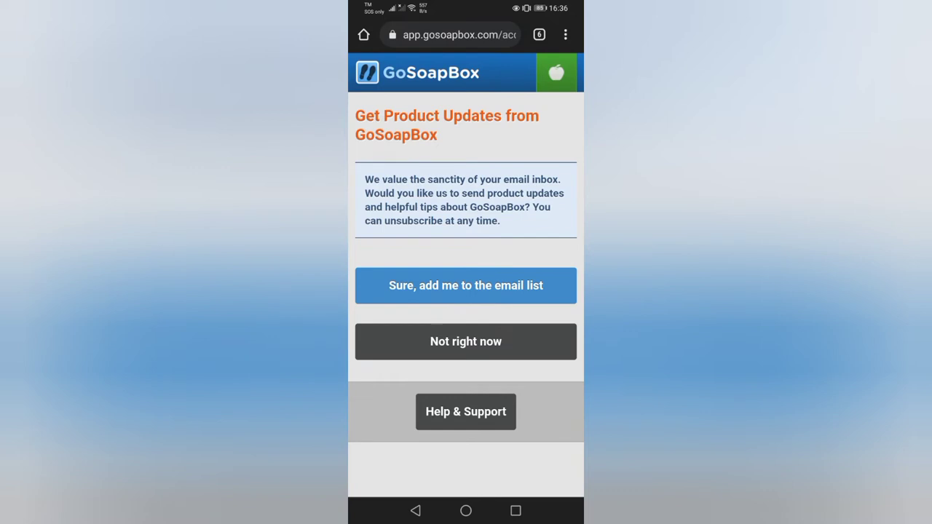
left_click(501, 287)
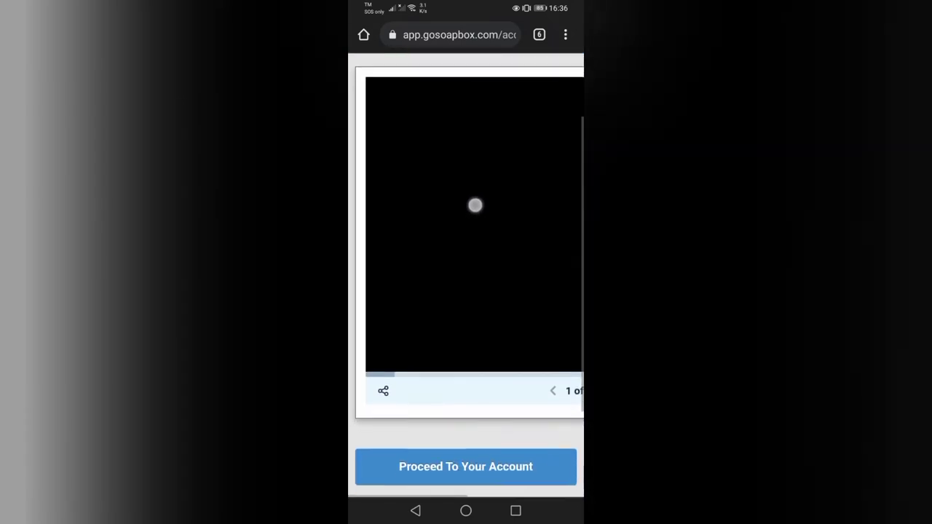
scroll(474, 236, "down", 2)
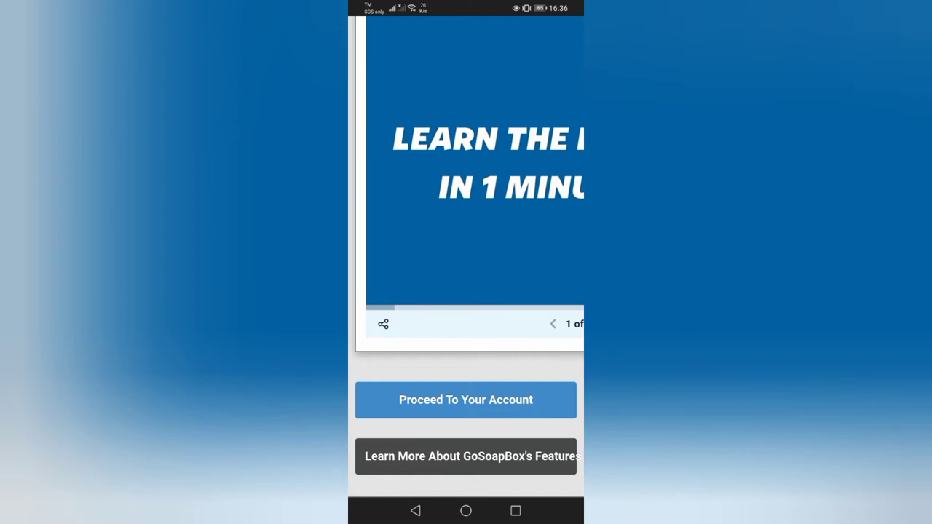
Step: Page the Getting Started slideshow from its title slide through to slide 7
scroll(475, 338, "up", 2)
scroll(475, 339, "up", 1)
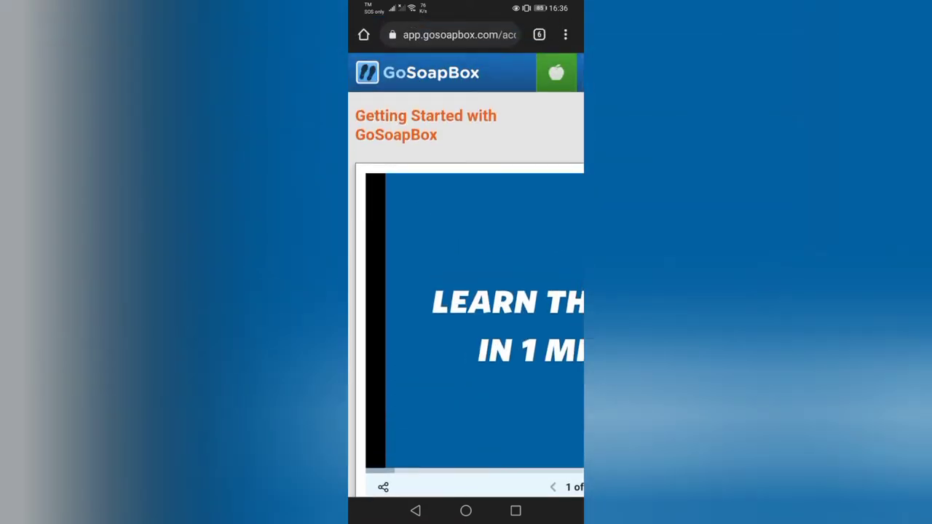
mouse_move(535, 364)
left_mouse_down()
mouse_move(447, 364)
mouse_move(396, 385)
mouse_move(525, 397)
mouse_move(472, 414)
mouse_move(564, 425)
mouse_move(415, 423)
left_mouse_up()
left_click_drag(474, 364, 393, 364)
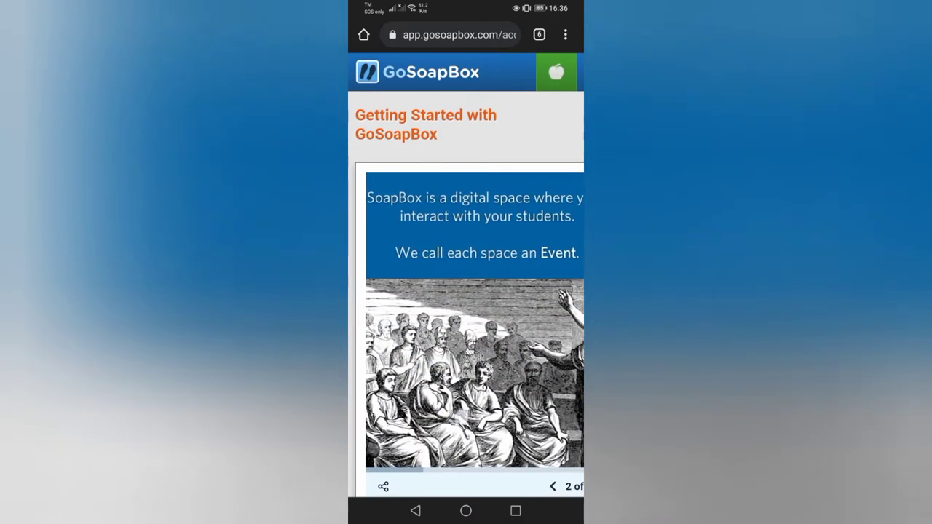
left_click_drag(510, 364, 379, 364)
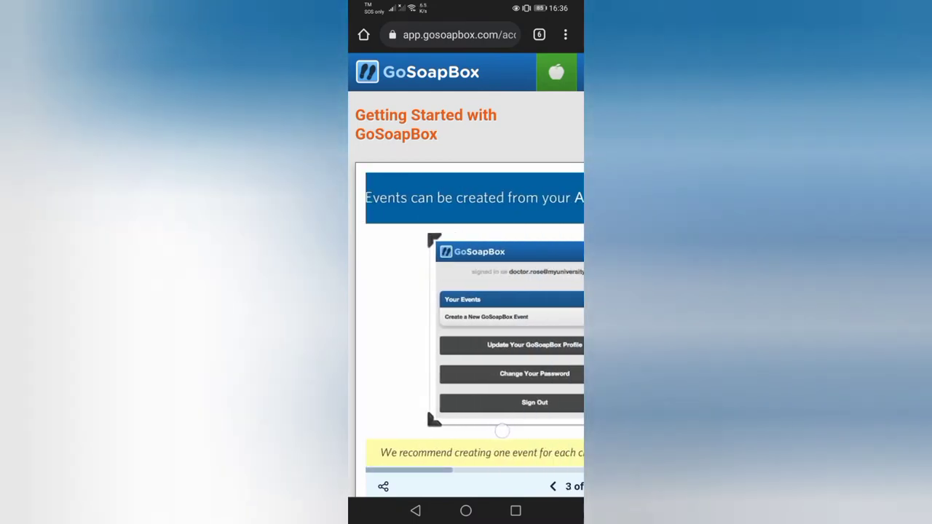
left_click_drag(509, 364, 408, 364)
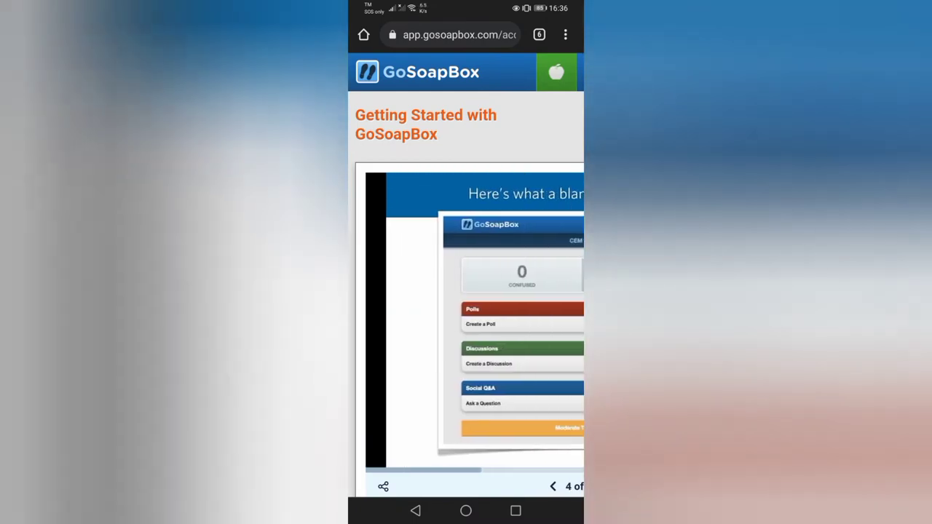
left_click_drag(509, 364, 407, 364)
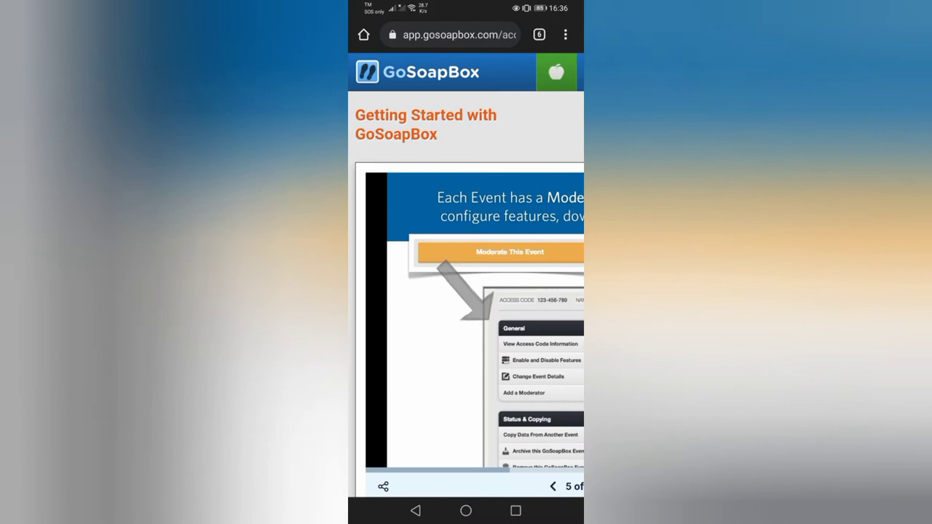
left_click_drag(510, 364, 408, 364)
left_click_drag(509, 364, 408, 364)
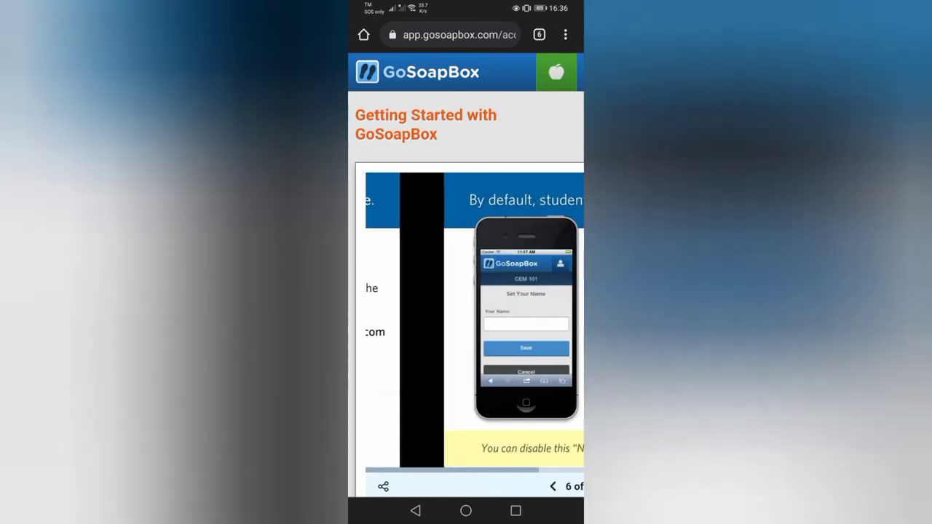
Step: Page through the remaining slides, return to slide 11 on polling, and scroll toward Proceed To Your Account
mouse_move(553, 399)
left_mouse_down()
mouse_move(456, 398)
mouse_move(475, 401)
mouse_move(437, 408)
left_mouse_up()
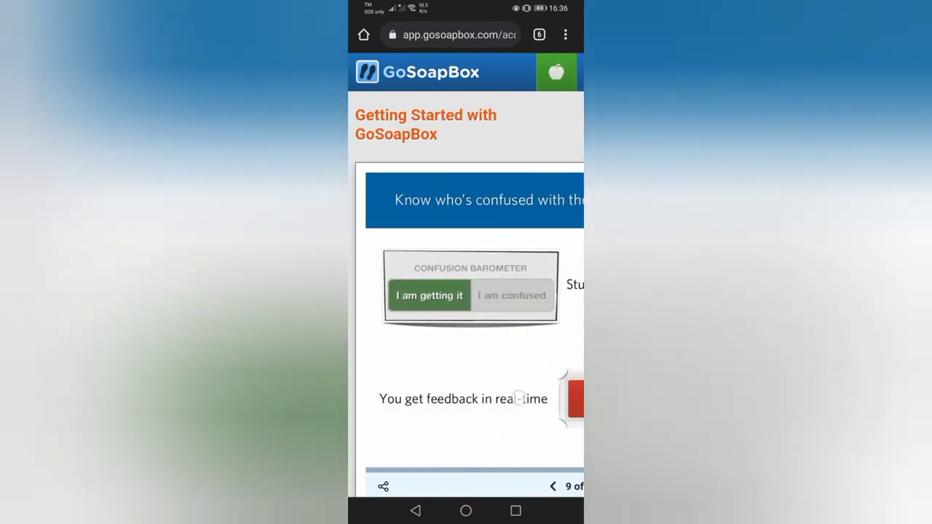
left_click_drag(515, 399, 364, 404)
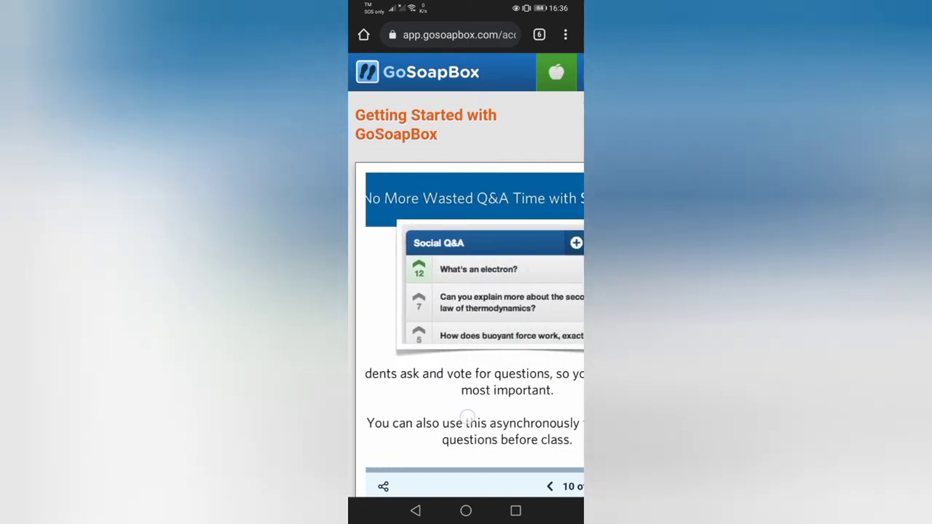
left_click_drag(468, 417, 368, 422)
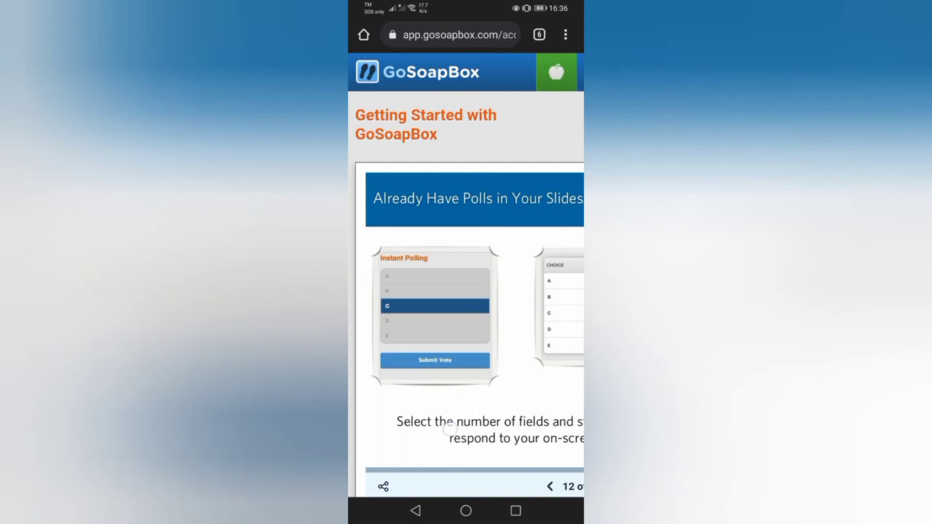
left_click_drag(510, 411, 378, 414)
left_click_drag(524, 349, 386, 353)
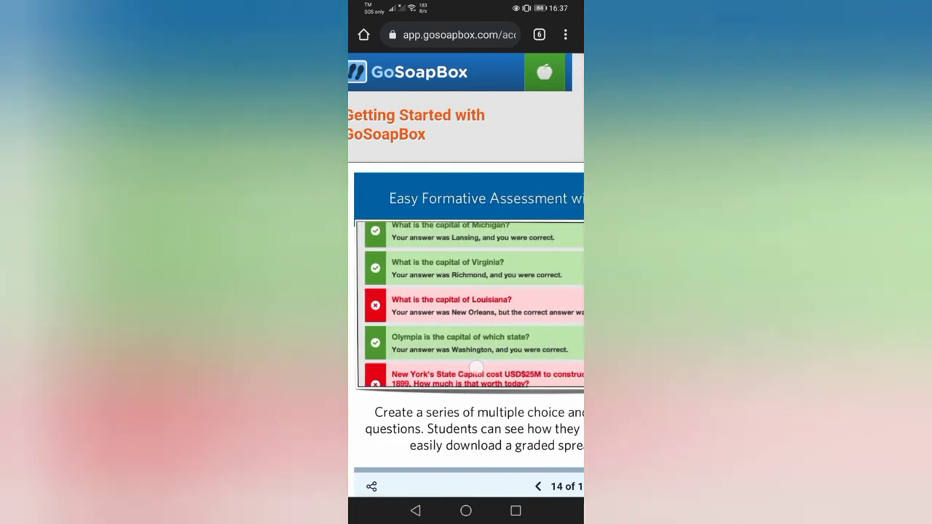
left_click_drag(539, 353, 393, 356)
mouse_move(509, 381)
left_mouse_down()
mouse_move(443, 381)
mouse_move(501, 393)
left_mouse_up()
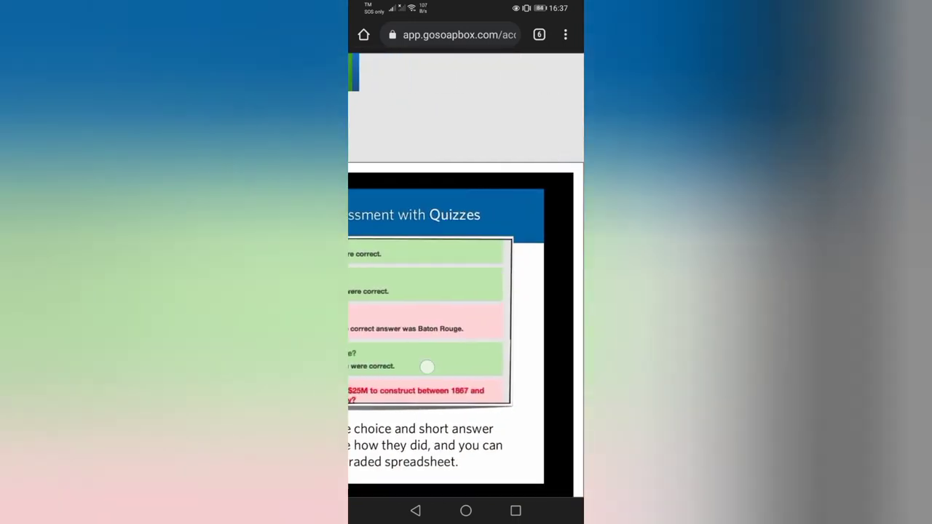
left_click_drag(426, 367, 502, 353)
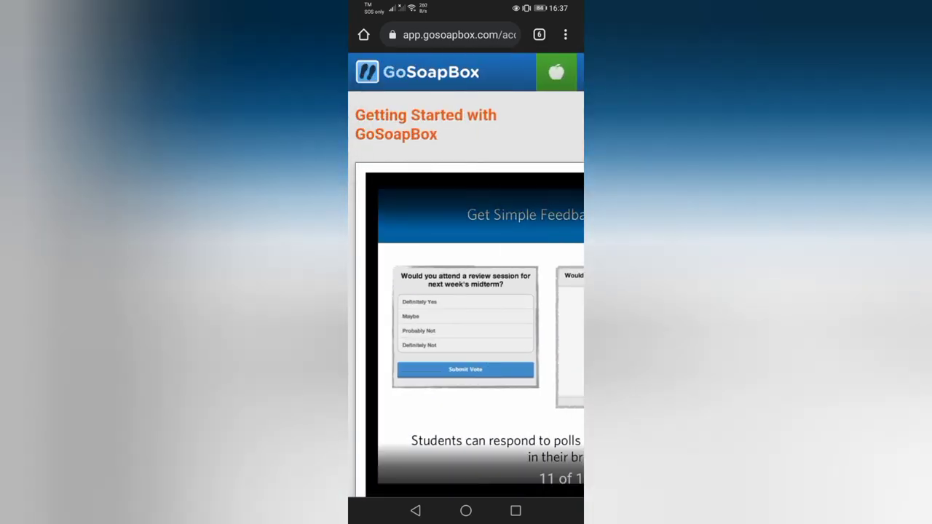
scroll(466, 292, "down", 3)
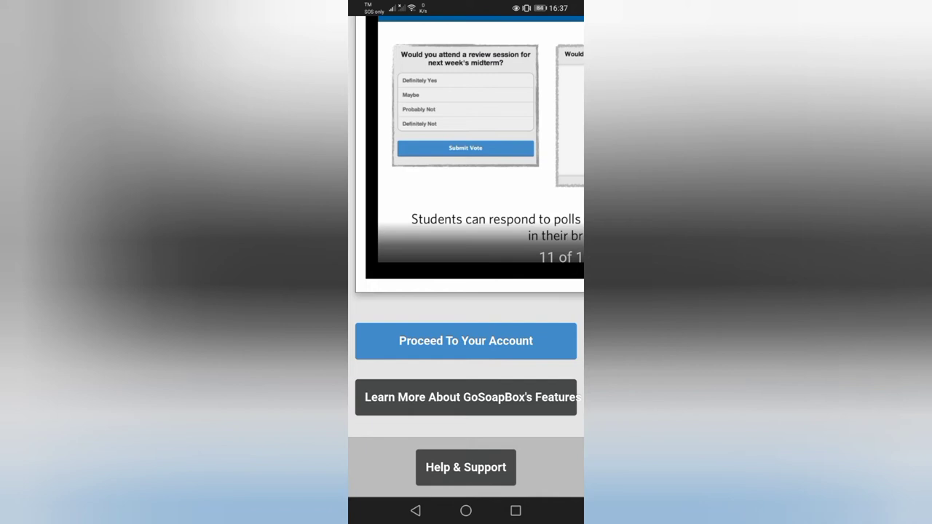
left_click_drag(481, 251, 483, 330)
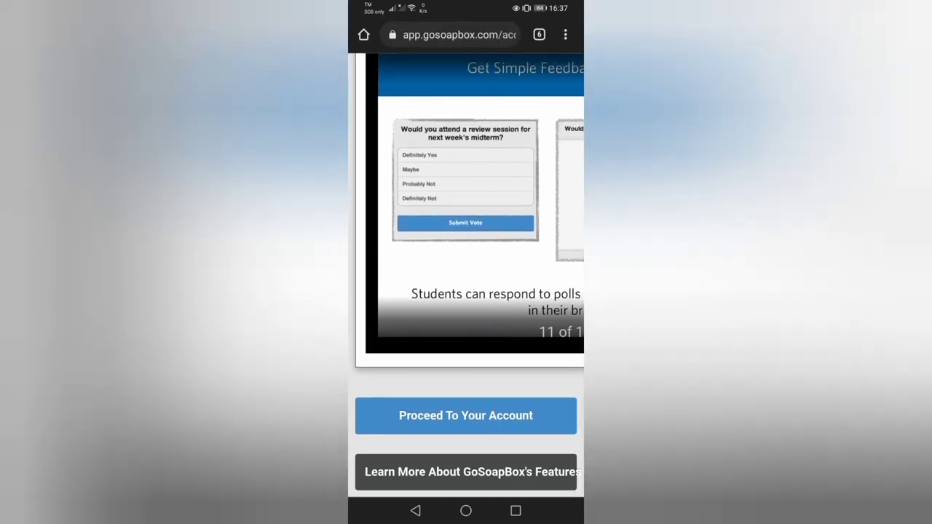
left_click(509, 423)
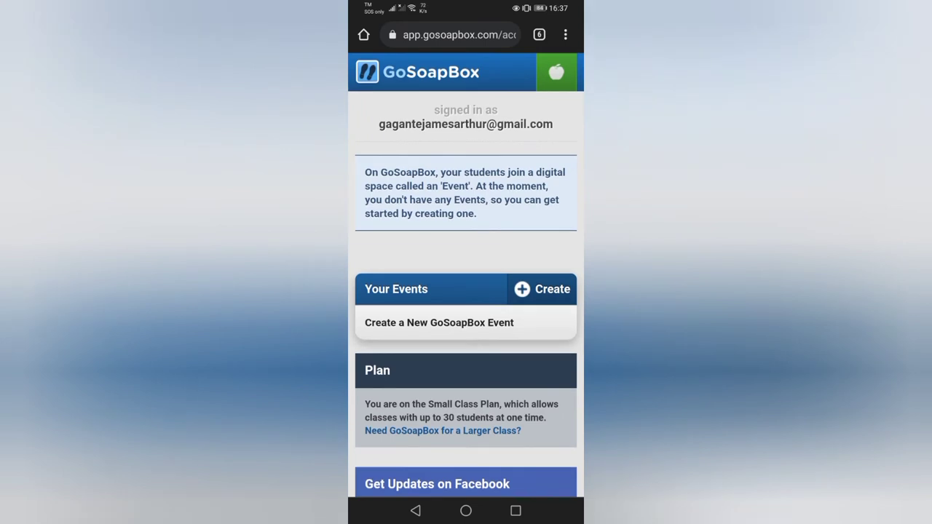
scroll(466, 291, "down", 2)
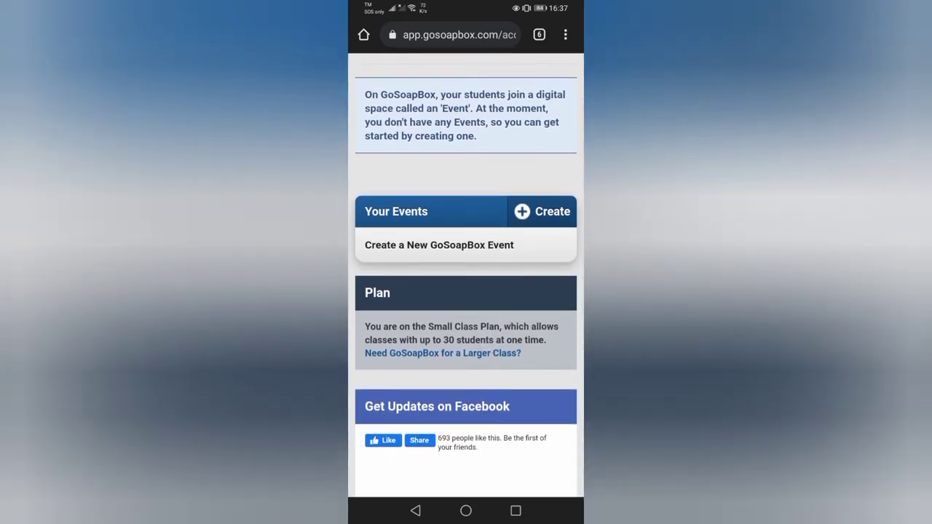
scroll(466, 291, "up", 2)
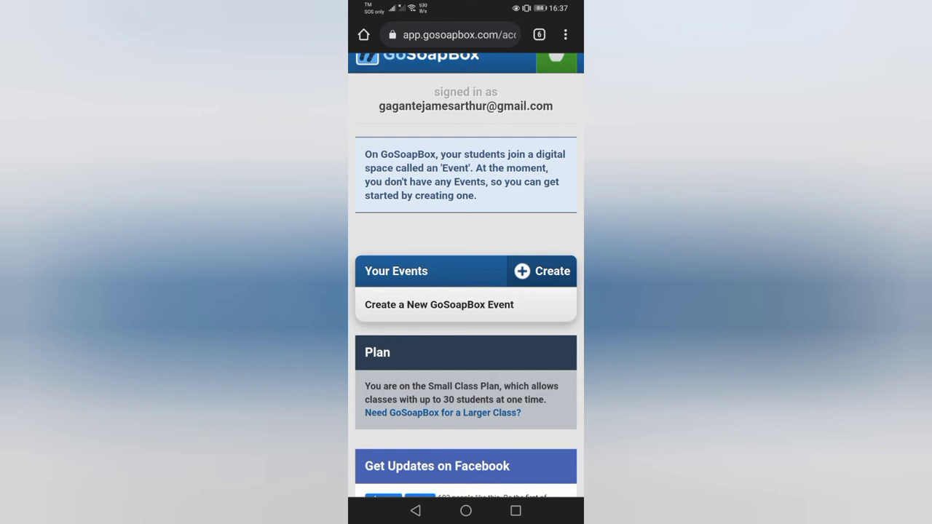
scroll(466, 292, "down", 2)
scroll(466, 291, "down", 2)
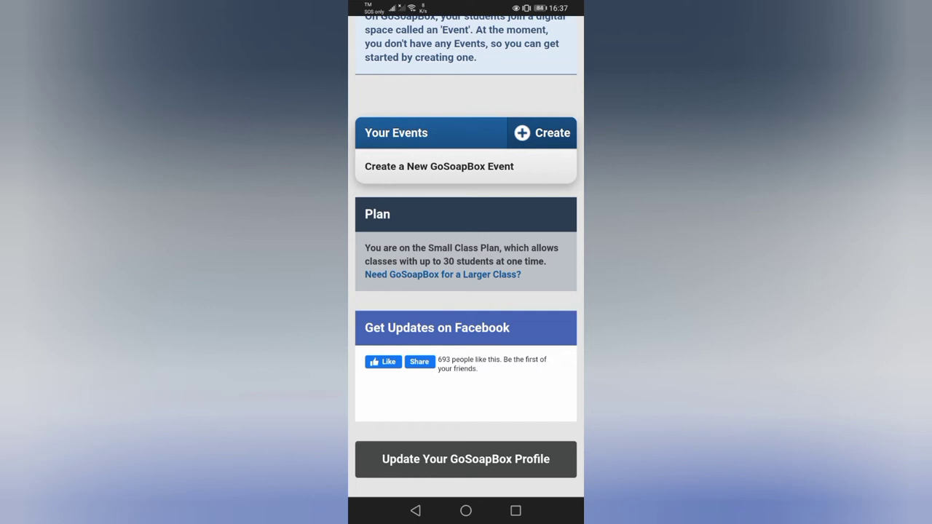
scroll(466, 291, "up", 2)
scroll(466, 291, "down", 2)
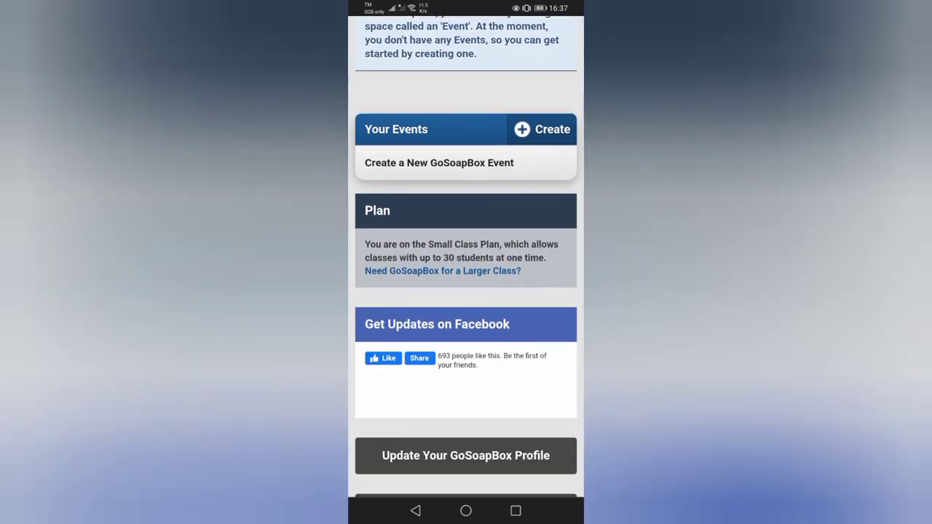
scroll(466, 291, "up", 2)
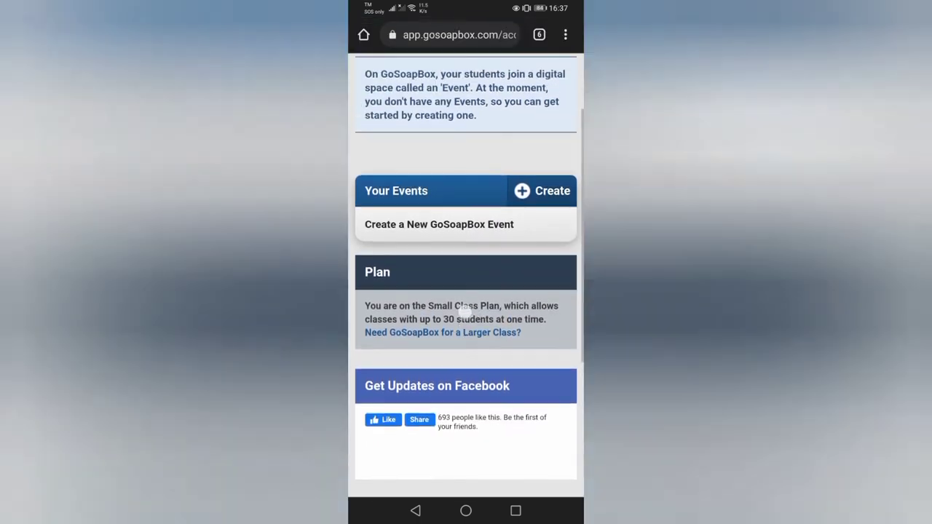
scroll(466, 291, "up", 2)
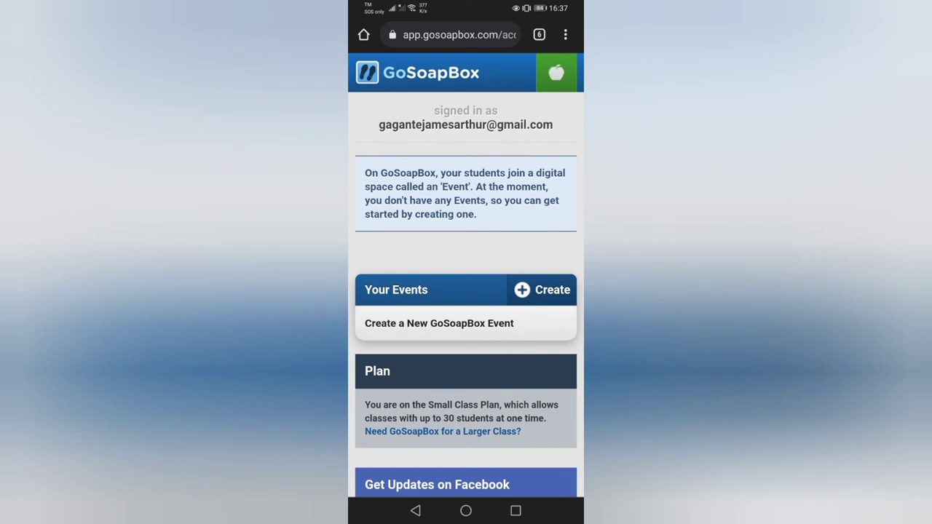
scroll(505, 391, "down", 1)
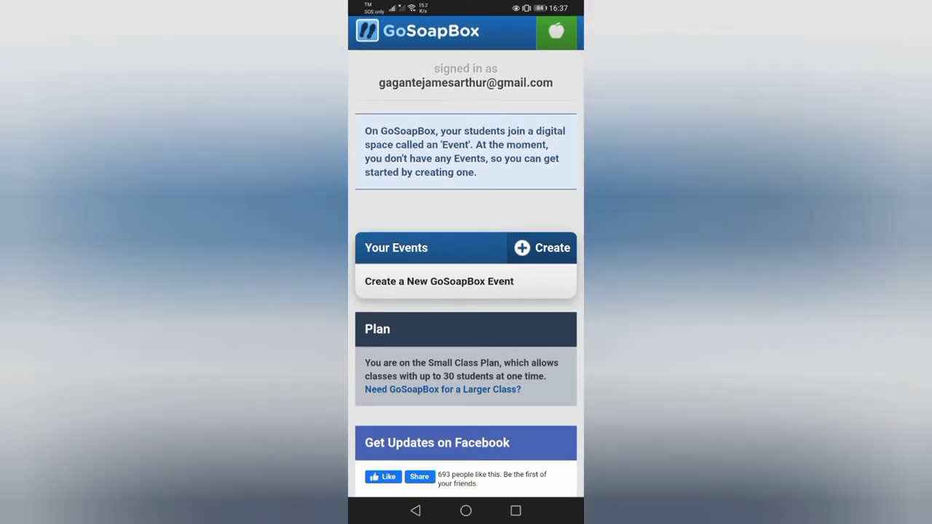
Step: Create a new event named 'Cognitive Development' from Your Events
left_click(534, 248)
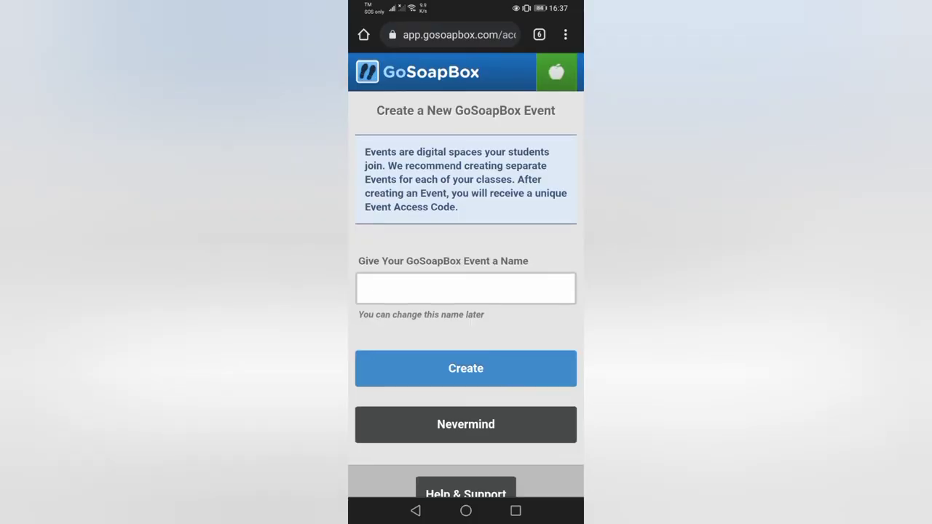
left_click(490, 289)
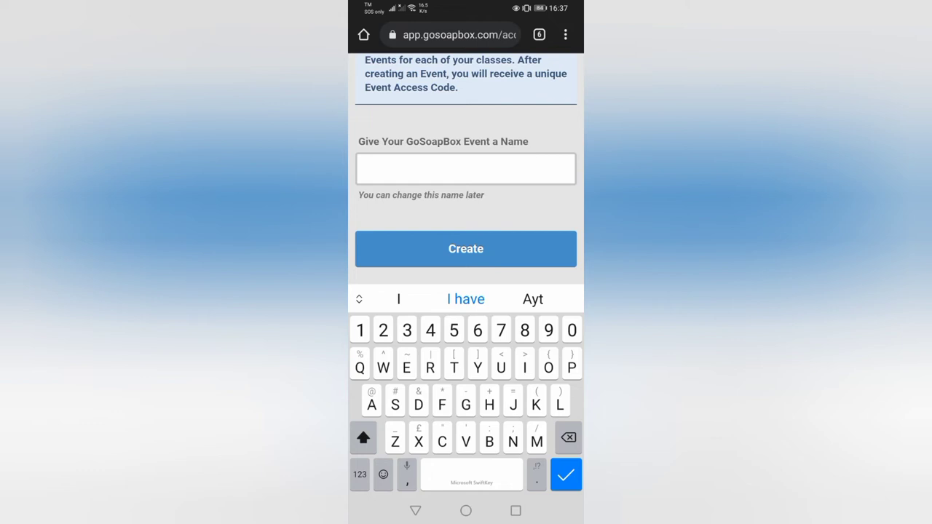
type("B")
key("BackSpace")
type("Co")
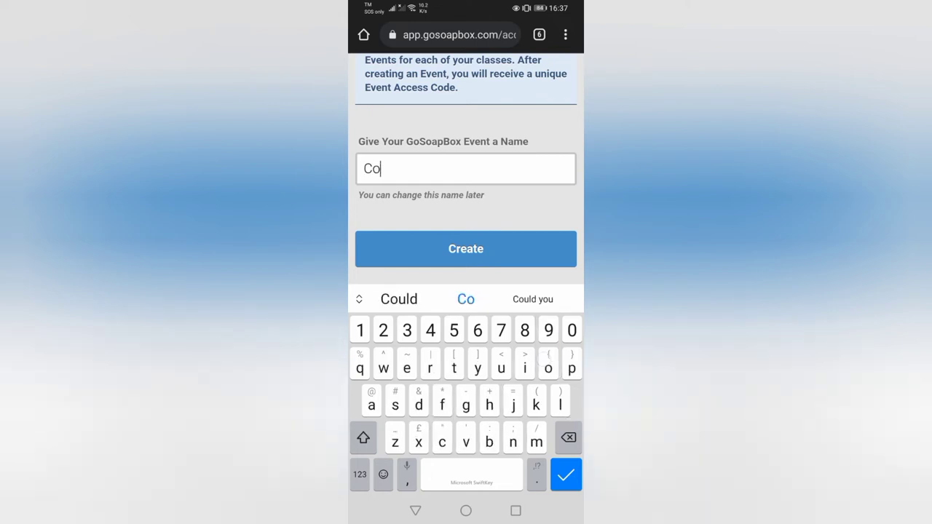
type("gn")
left_click(398, 298)
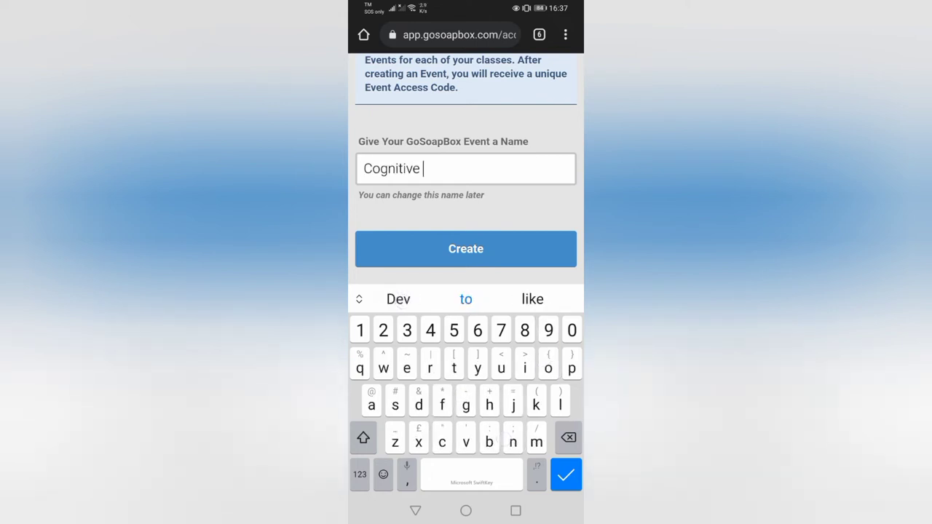
left_click(363, 437)
type("Delev")
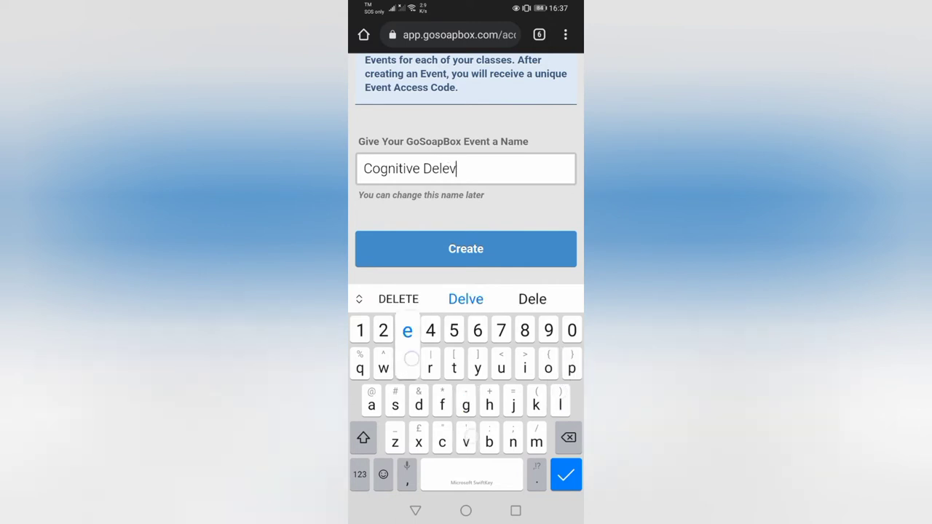
type("e")
key("BackSpace")
key("BackSpace")
key("BackSpace")
key("BackSpace")
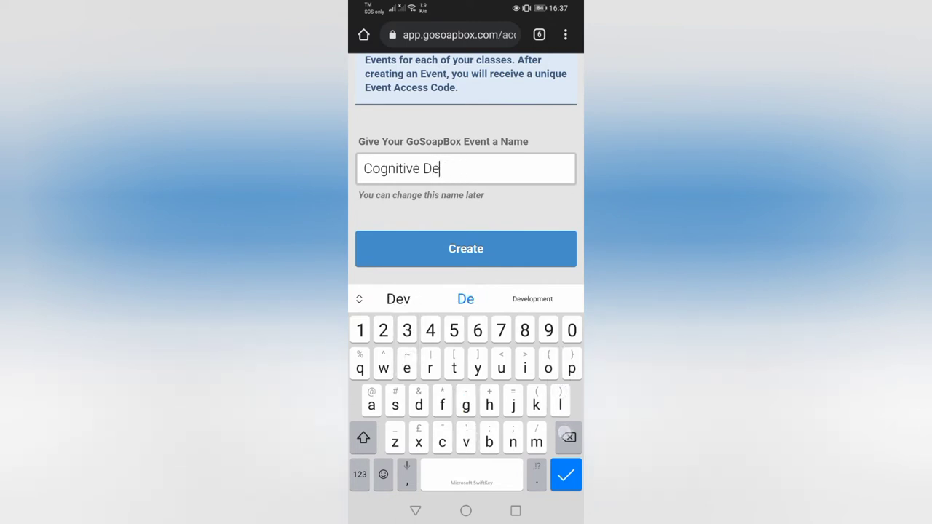
type("vel")
left_click(399, 298)
left_click(544, 236)
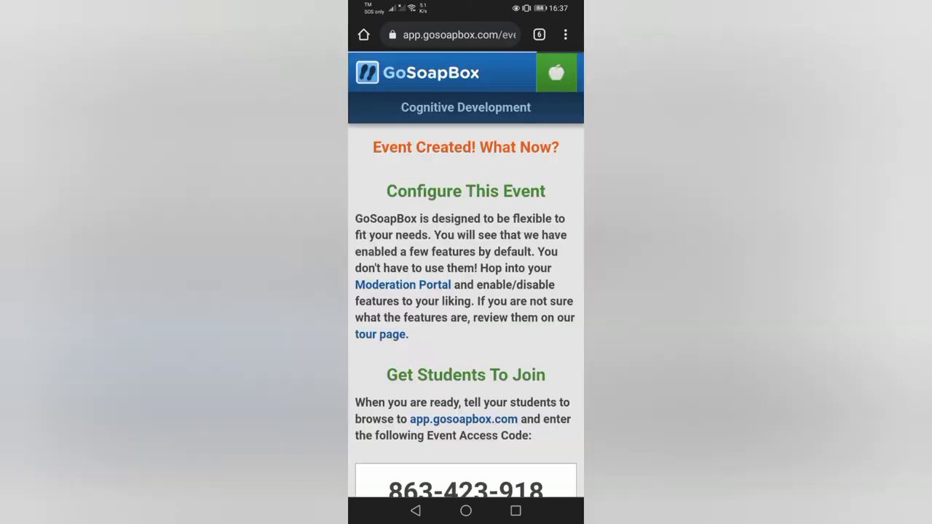
Step: Copy the event's access code and open the Cognitive Development event dashboard
scroll(466, 292, "down", 2)
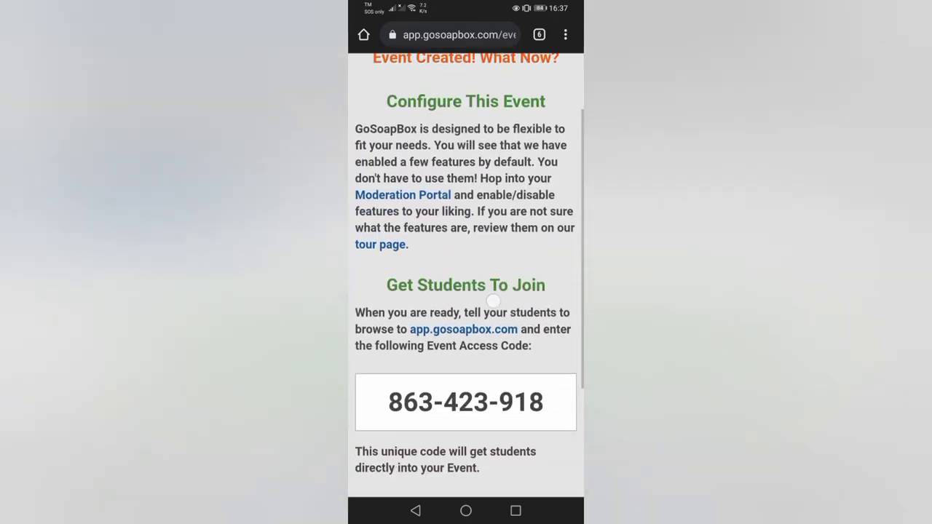
scroll(466, 291, "down", 2)
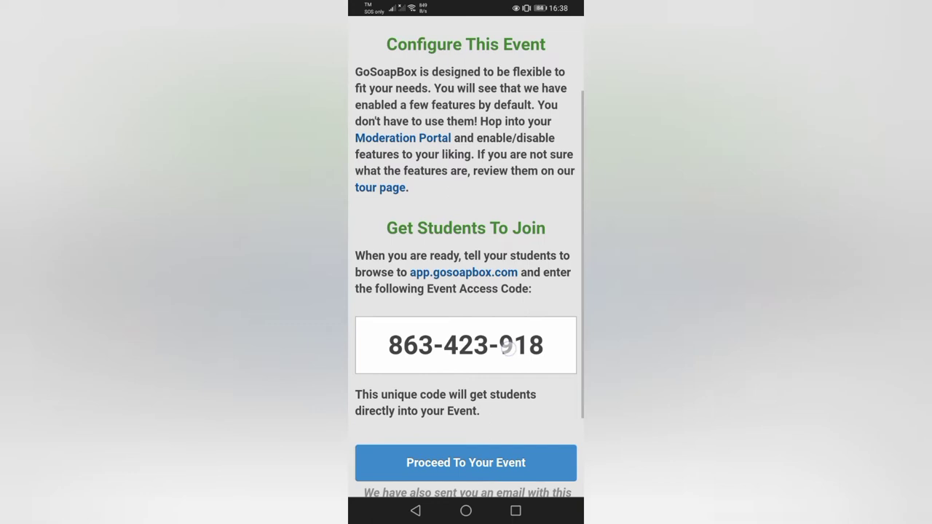
scroll(466, 291, "down", 2)
left_click(481, 261)
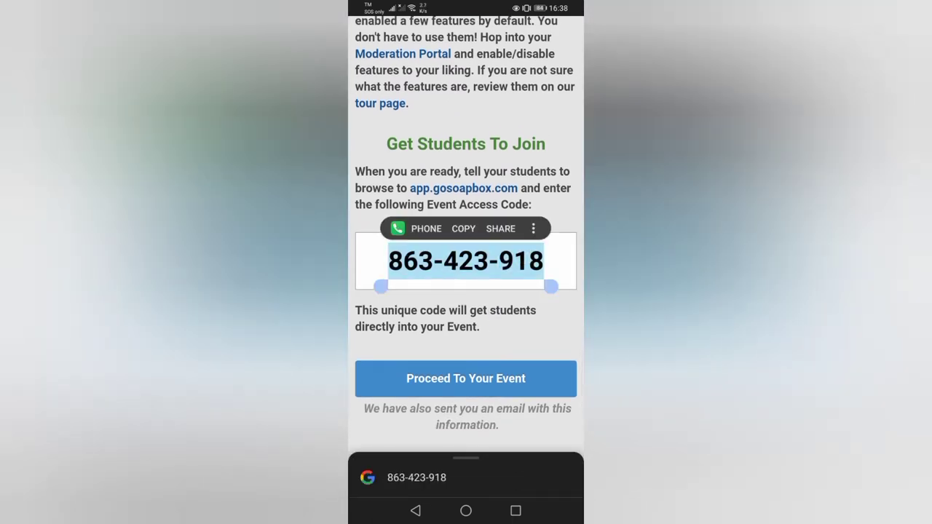
left_click(466, 328)
scroll(466, 291, "down", 1)
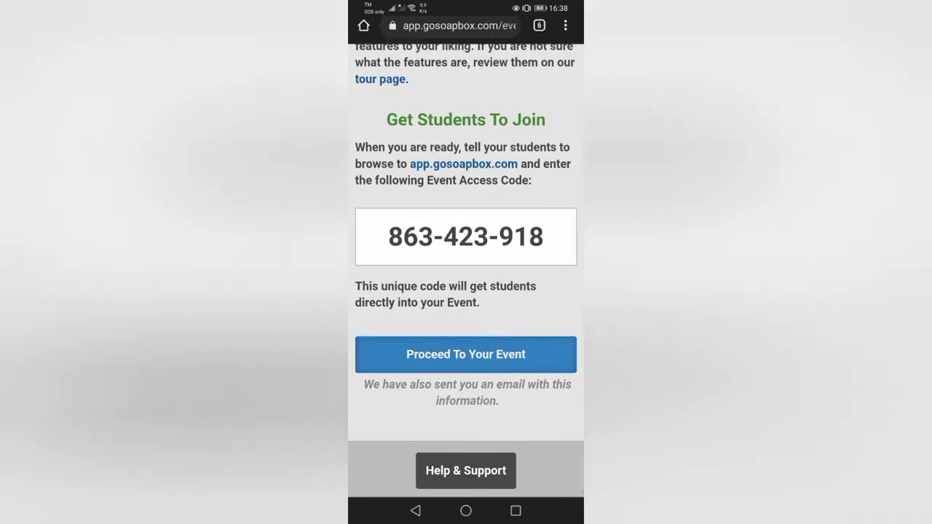
left_click(466, 354)
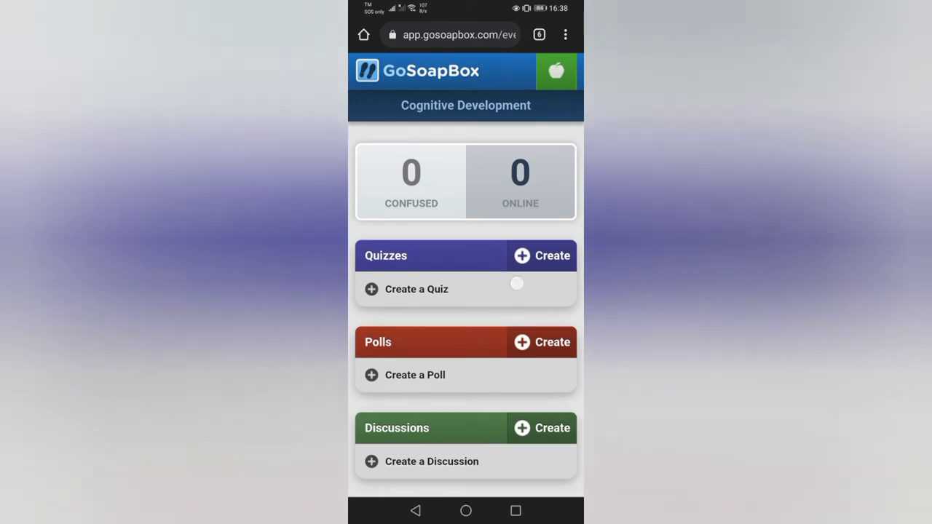
Step: Add a quiz named 'Cognite!' to the event
scroll(516, 285, "down", 1)
left_click(539, 209)
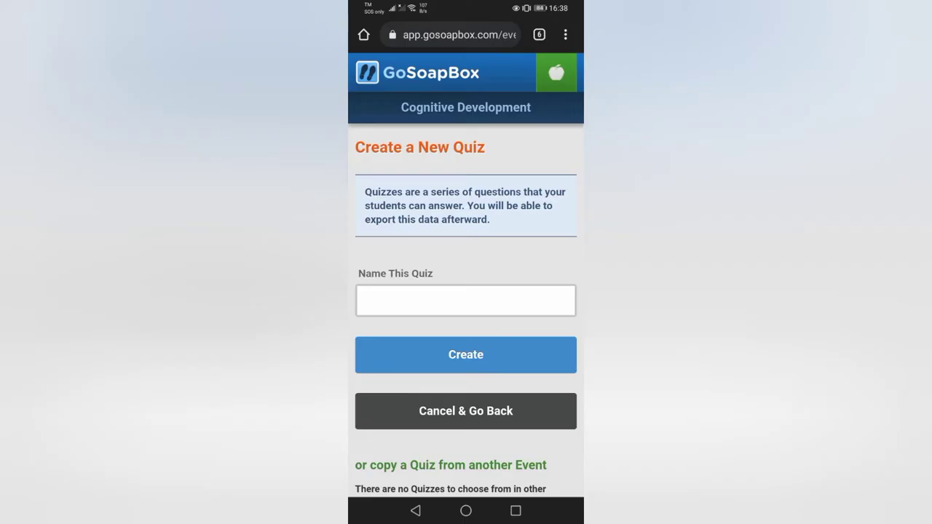
left_click(478, 302)
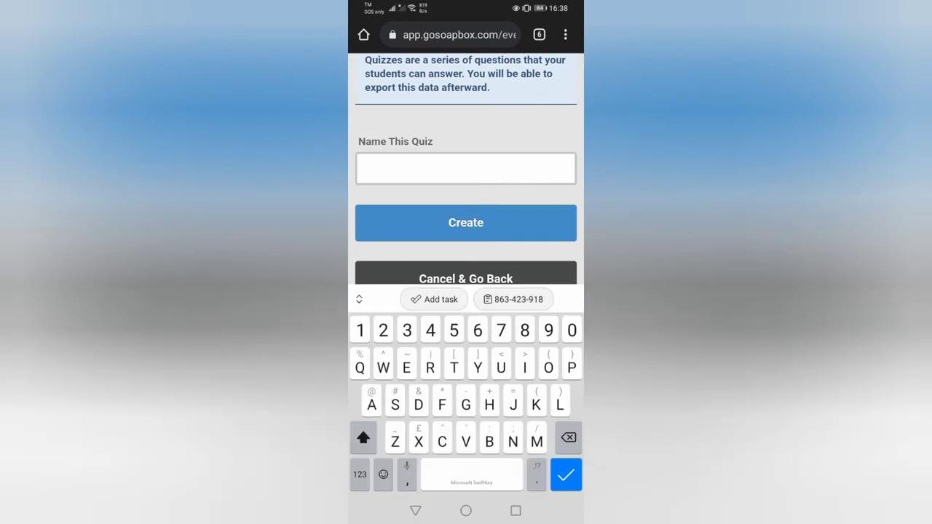
type("Xo")
key("BackSpace")
key("BackSpace")
type("C")
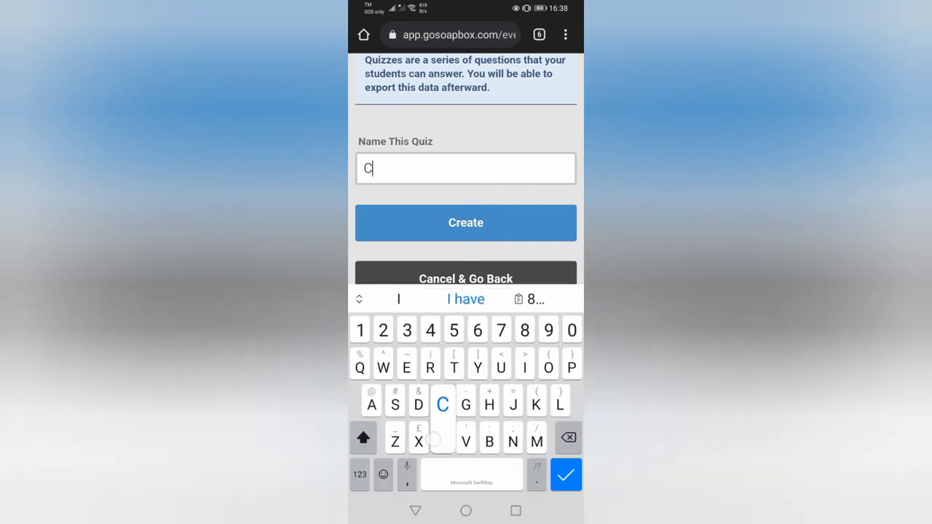
type("ognitr")
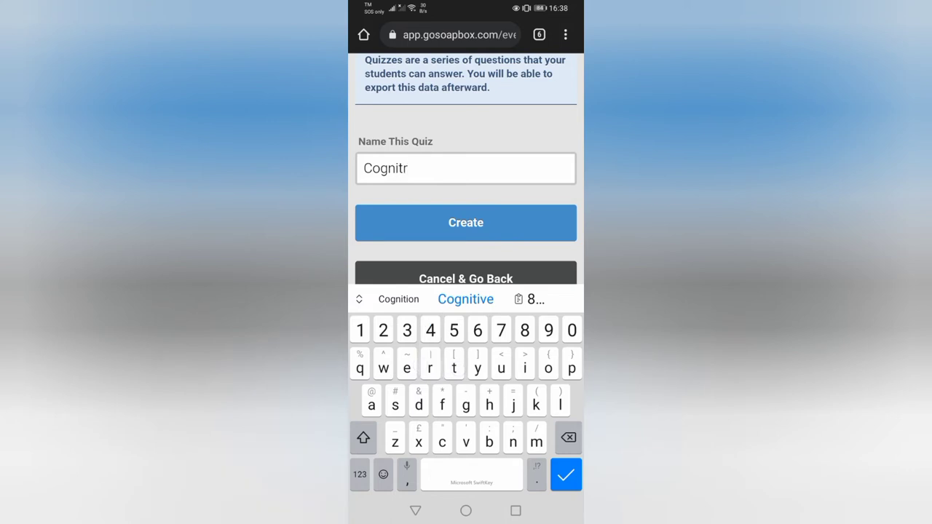
key("BackSpace")
type("e")
left_click(360, 474)
type("!")
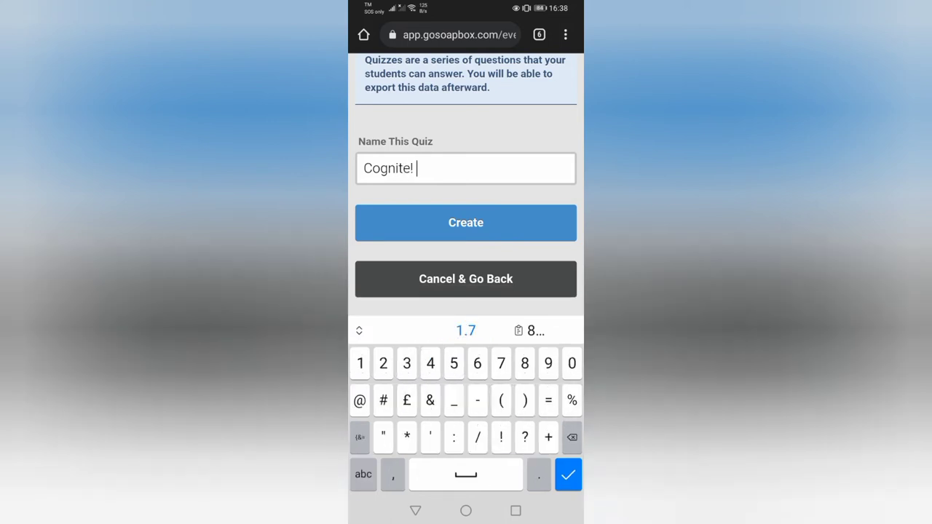
left_click(531, 219)
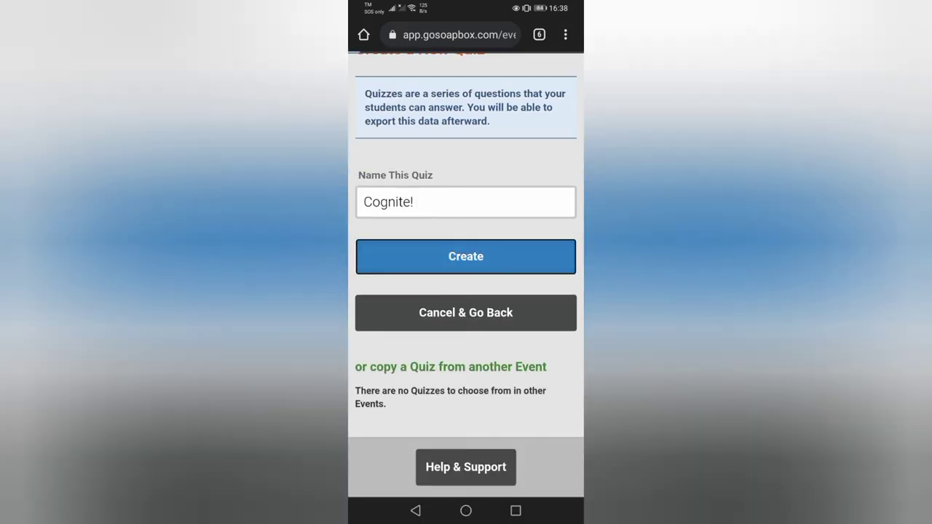
Step: Review the still-empty Cognite! quiz page and go back to the Cognitive Development event
scroll(466, 291, "down", 2)
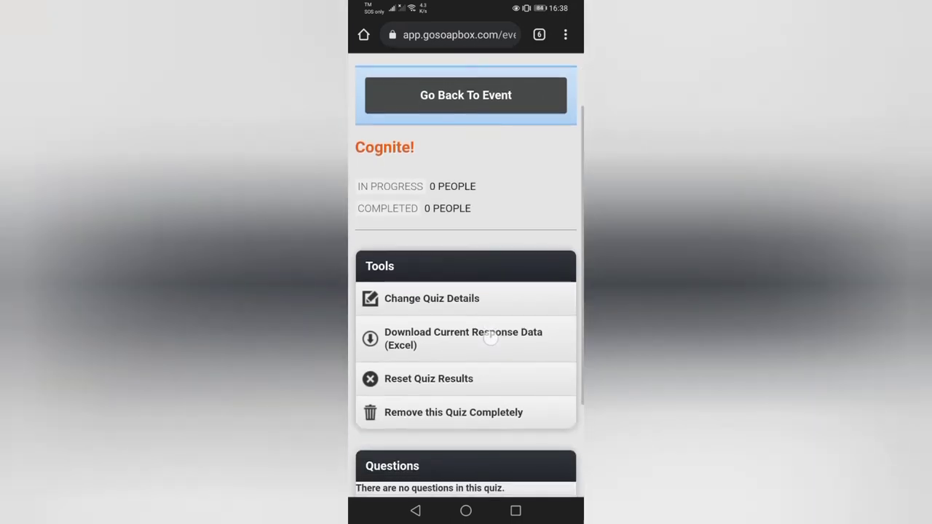
scroll(466, 291, "down", 1)
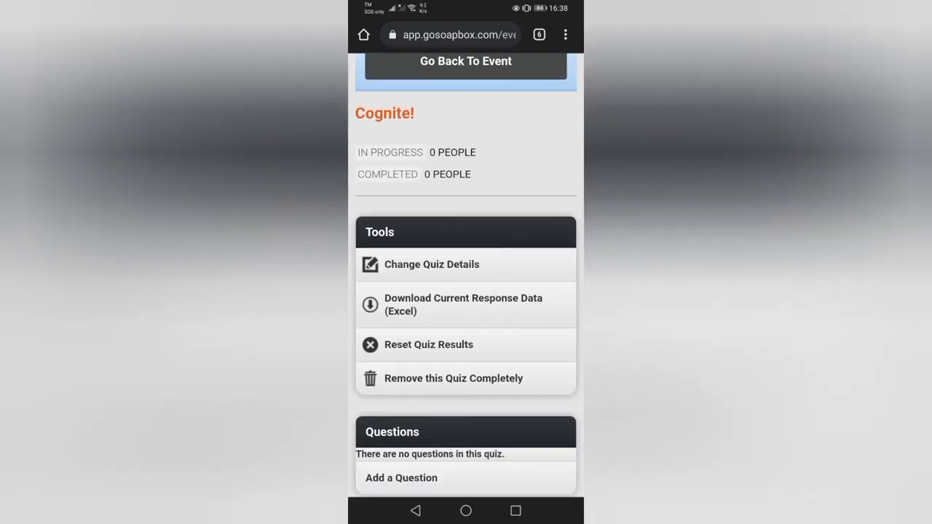
scroll(485, 343, "up", 2)
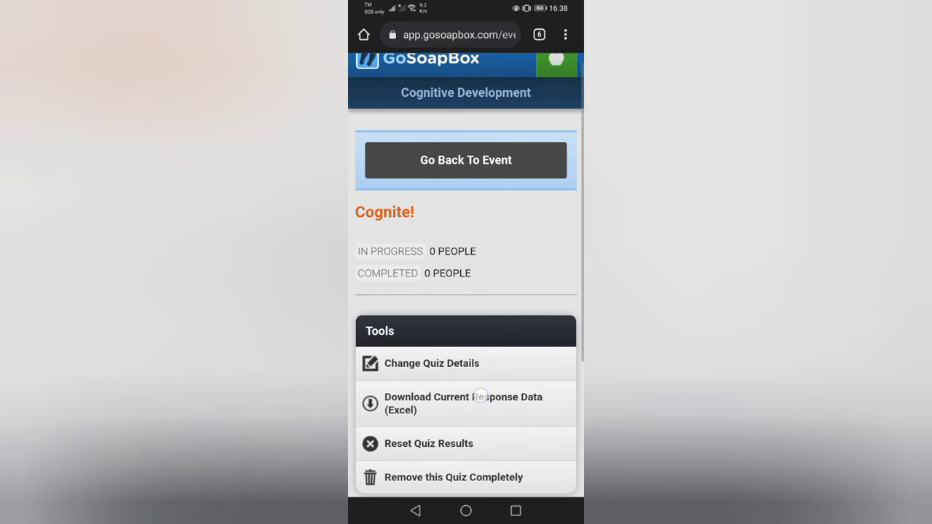
scroll(510, 295, "down", 2)
scroll(505, 302, "down", 2)
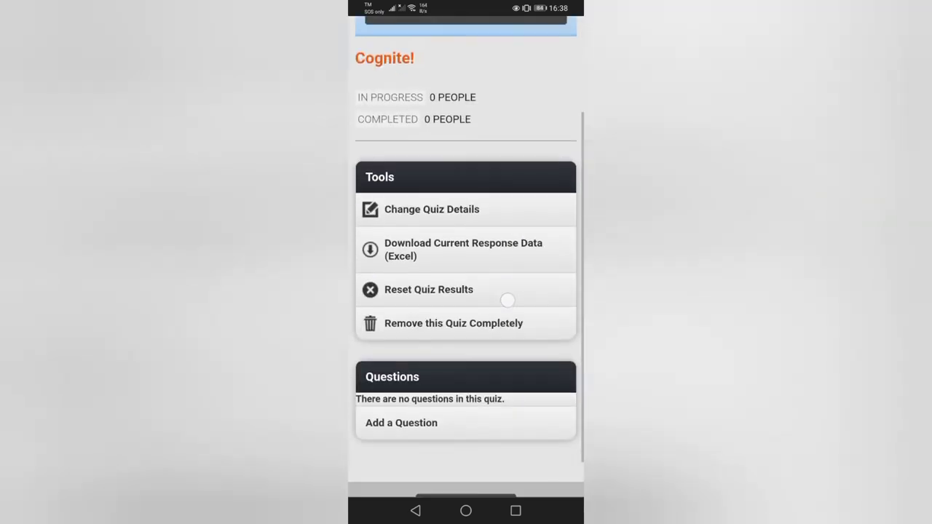
scroll(466, 291, "up", 3)
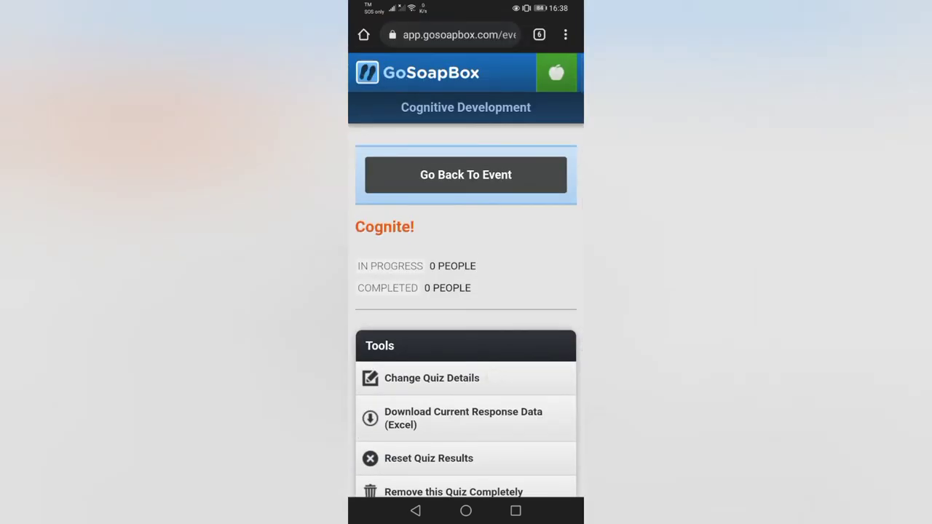
scroll(466, 291, "down", 2)
scroll(466, 291, "down", 2)
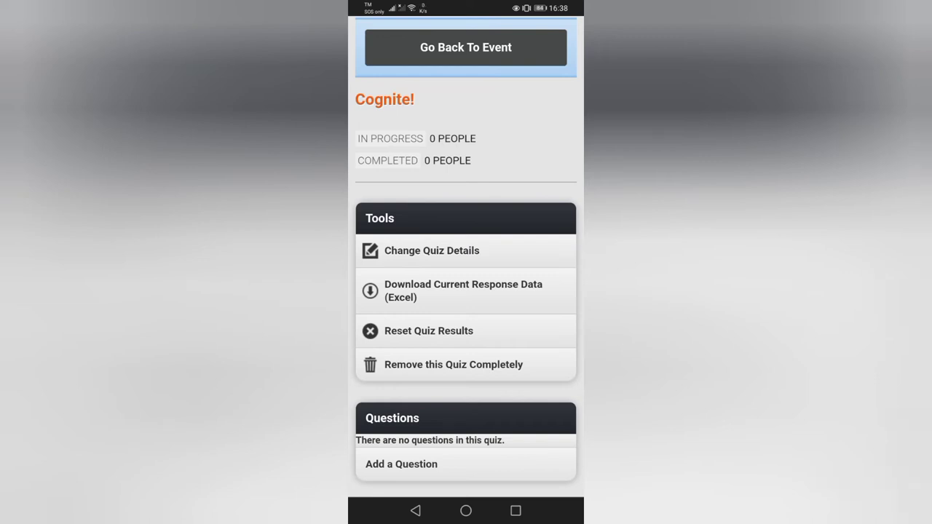
scroll(477, 277, "up", 3)
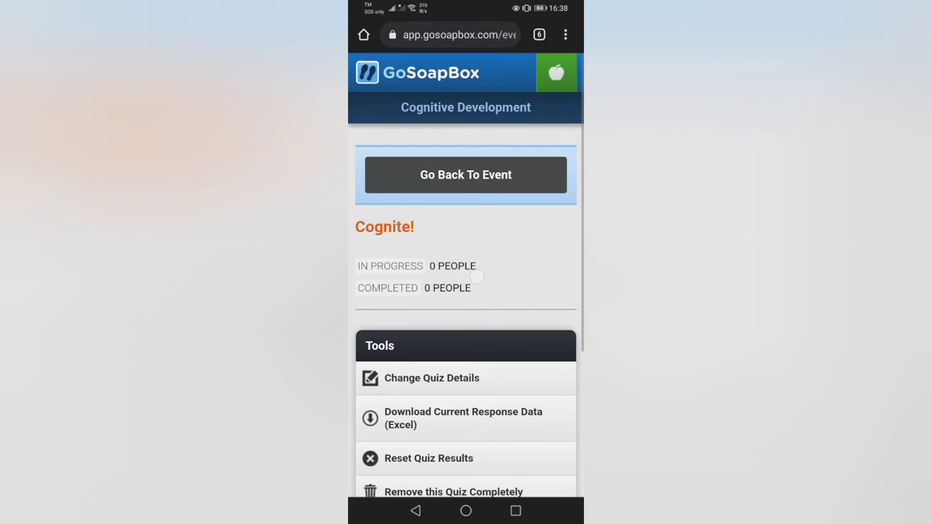
scroll(476, 276, "down", 3)
scroll(491, 354, "up", 3)
left_click(515, 179)
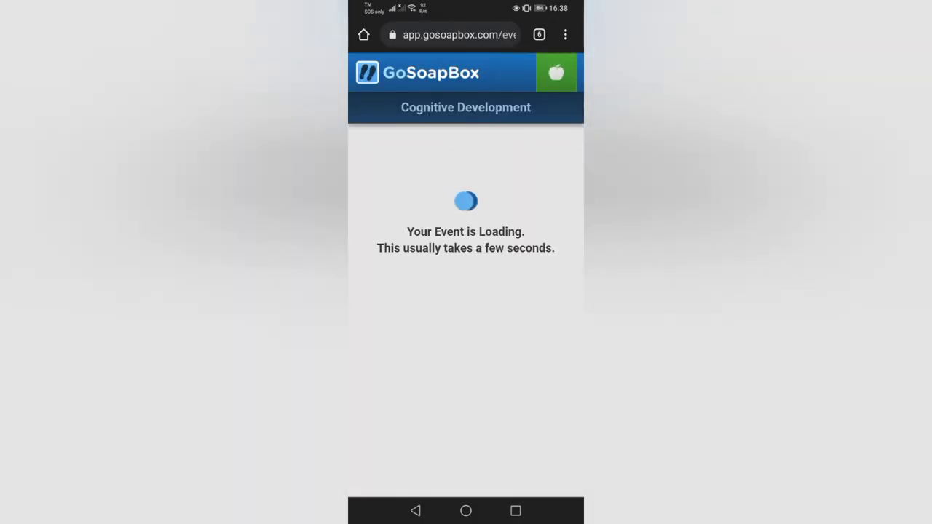
Step: Unlock the Cognite! quiz for participants using its padlock
scroll(470, 306, "down", 1)
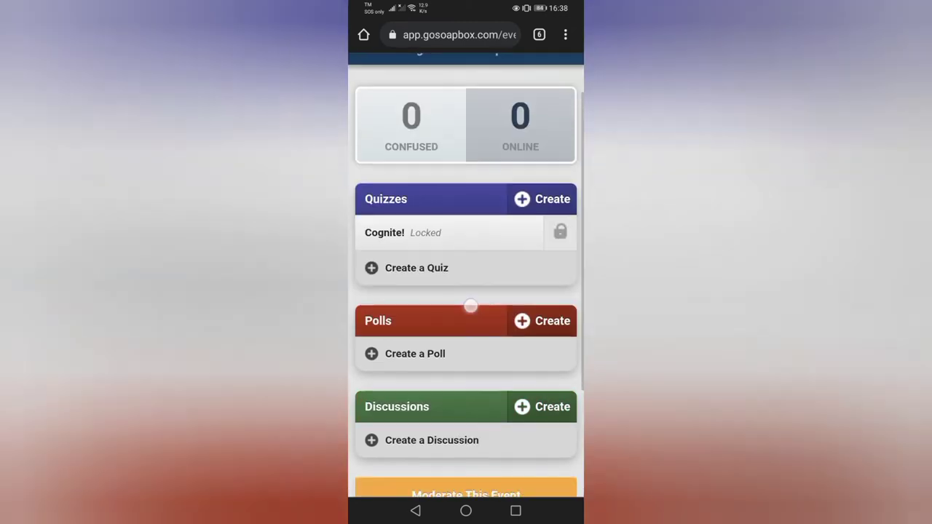
scroll(471, 307, "down", 1)
scroll(470, 306, "down", 1)
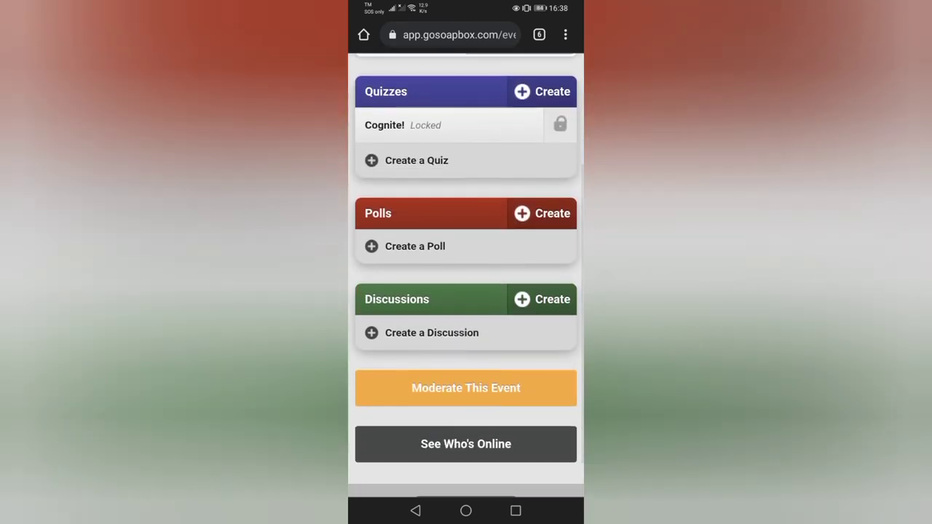
left_click(560, 125)
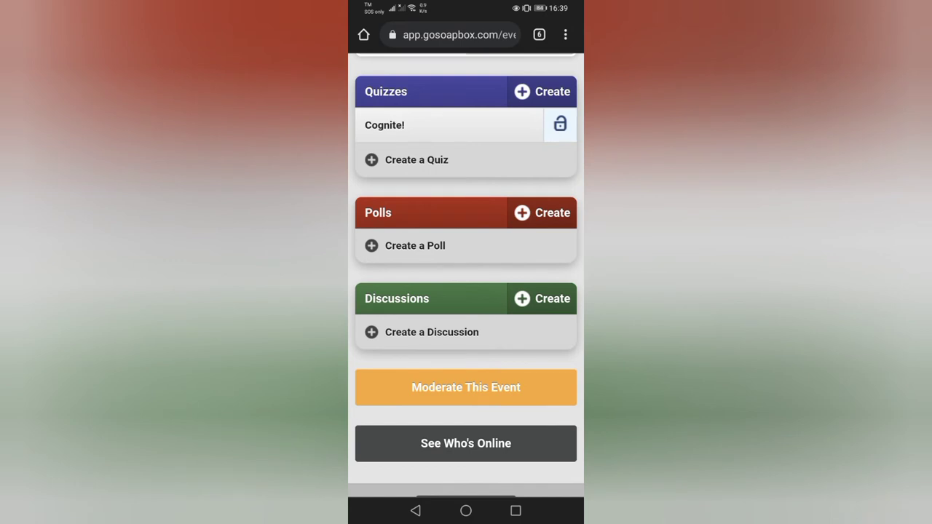
Step: Start a new quiz, cancel it, and review the reloaded event dashboard
left_click(417, 159)
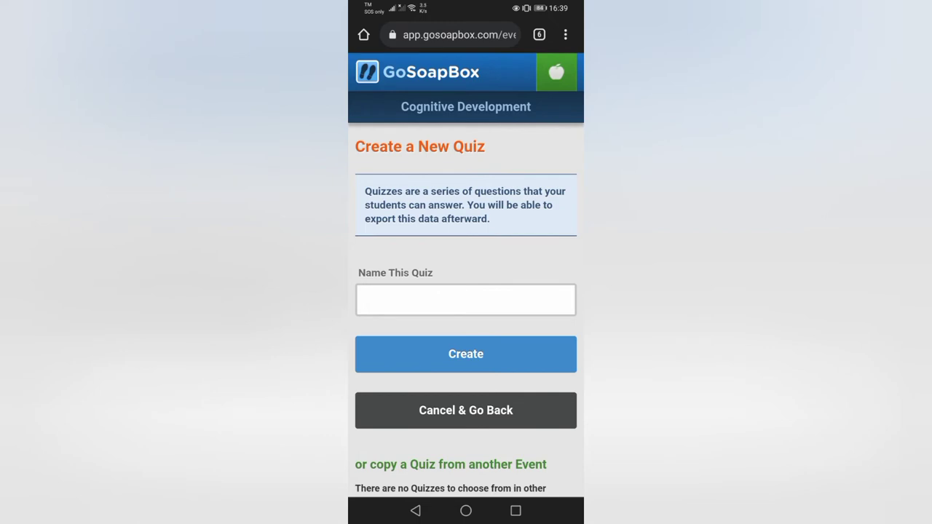
left_click(475, 410)
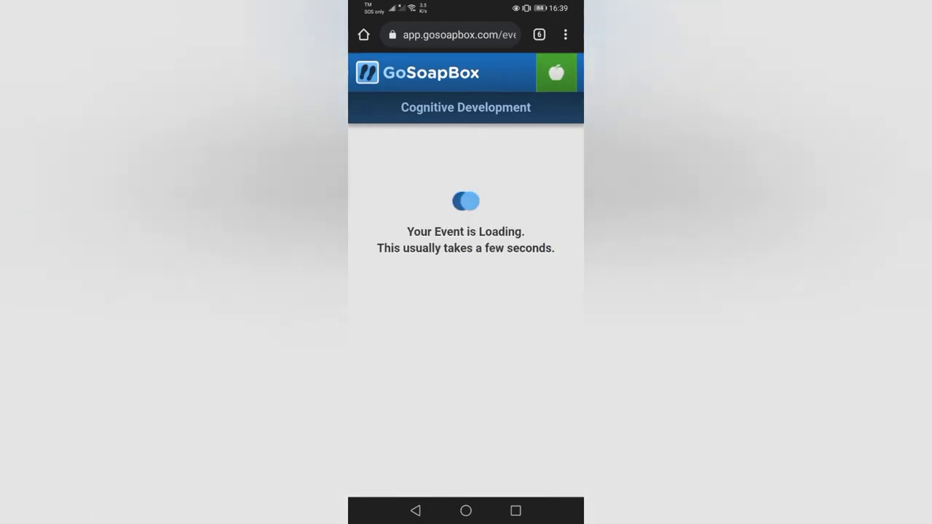
scroll(488, 376, "down", 3)
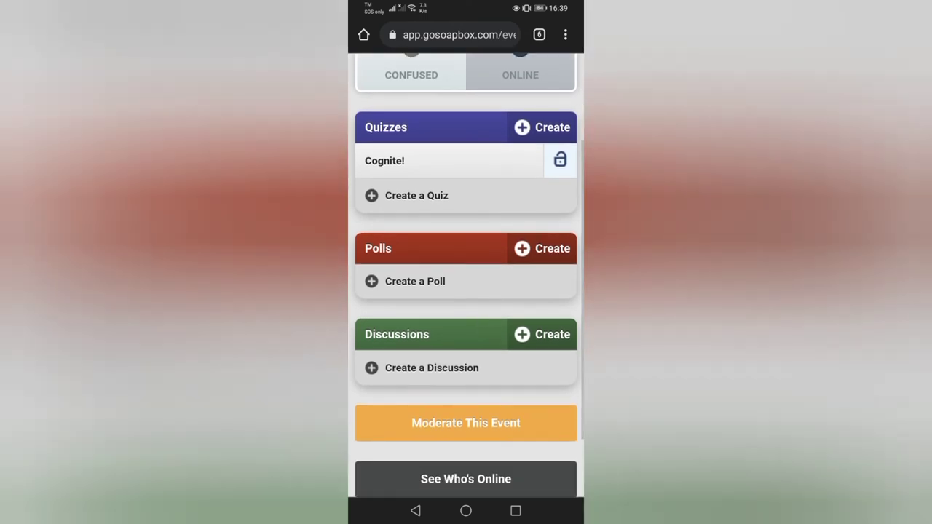
scroll(466, 291, "up", 2)
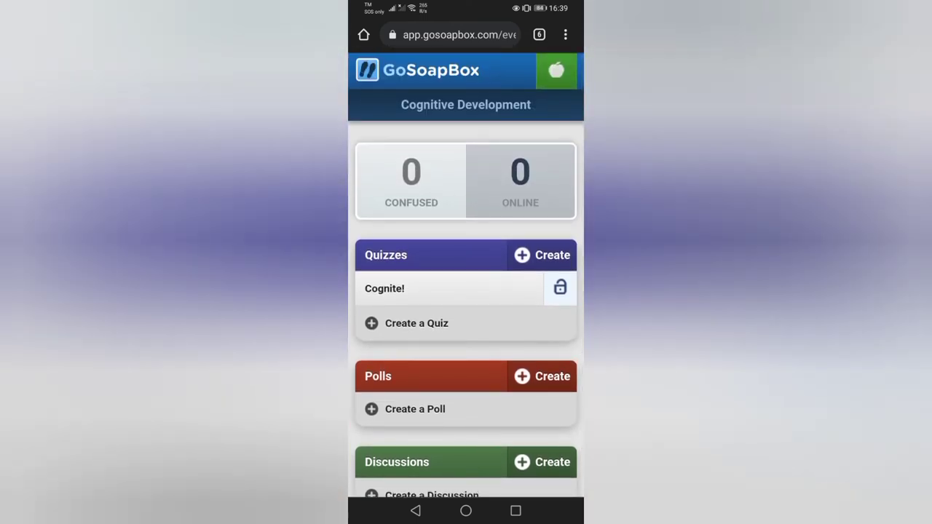
scroll(461, 284, "down", 3)
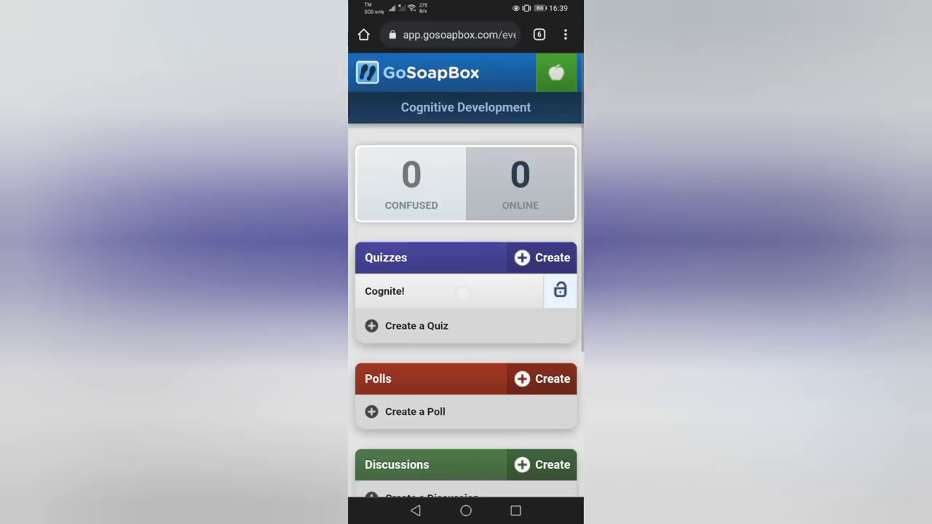
scroll(477, 238, "up", 3)
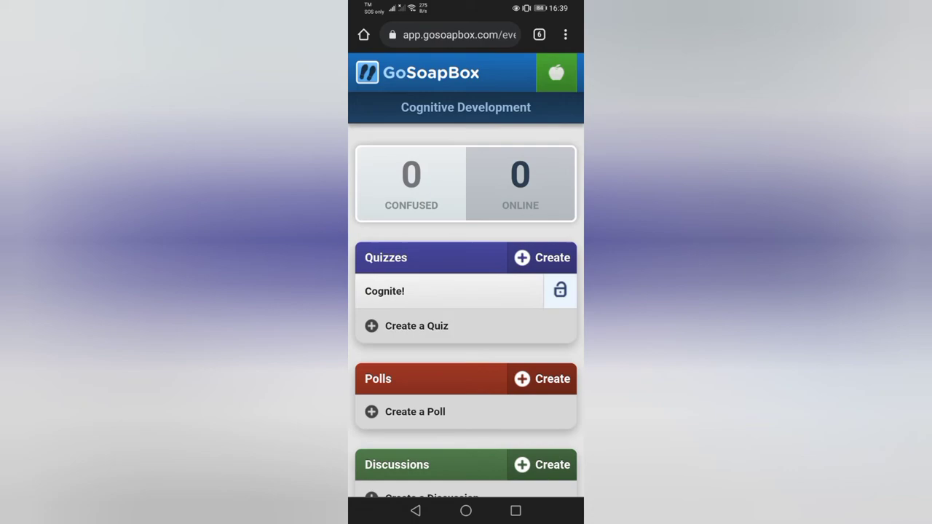
scroll(466, 291, "down", 3)
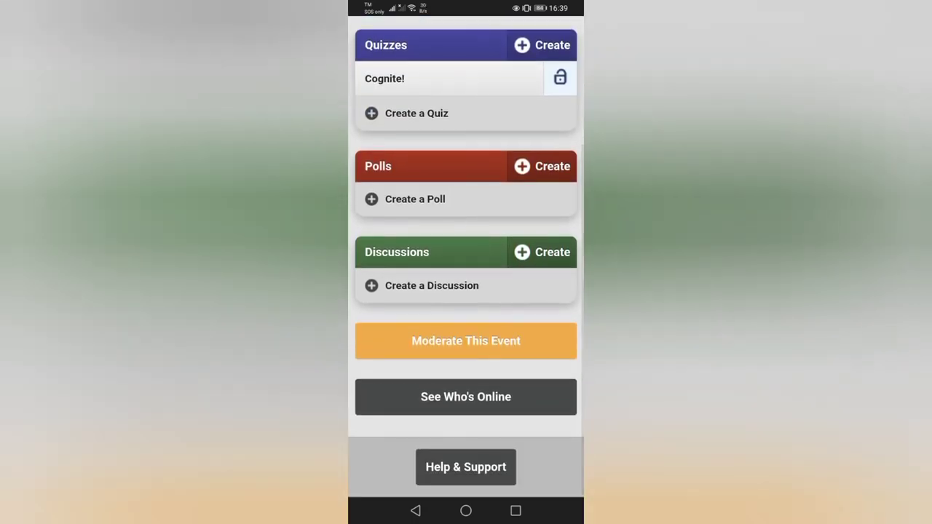
scroll(447, 298, "up", 1)
scroll(447, 299, "up", 1)
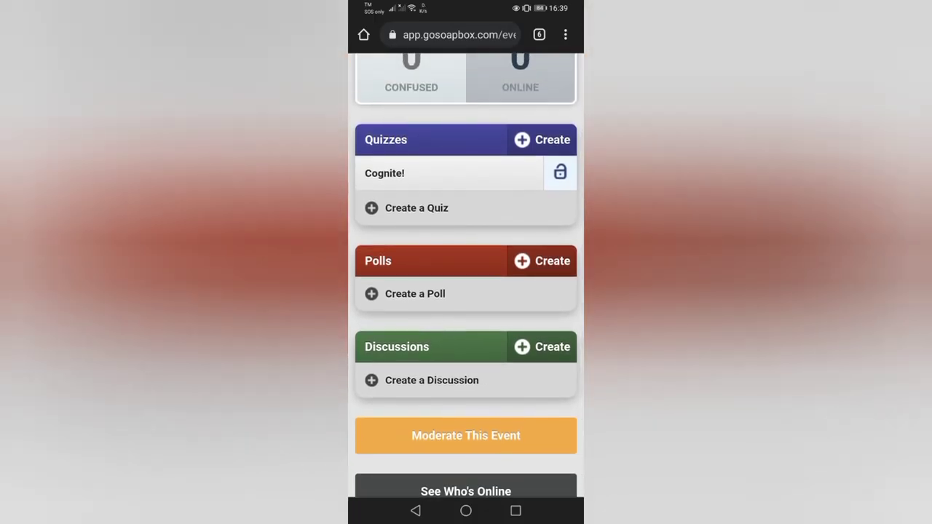
Step: Open a new poll form and scroll through all of its options
left_click(534, 256)
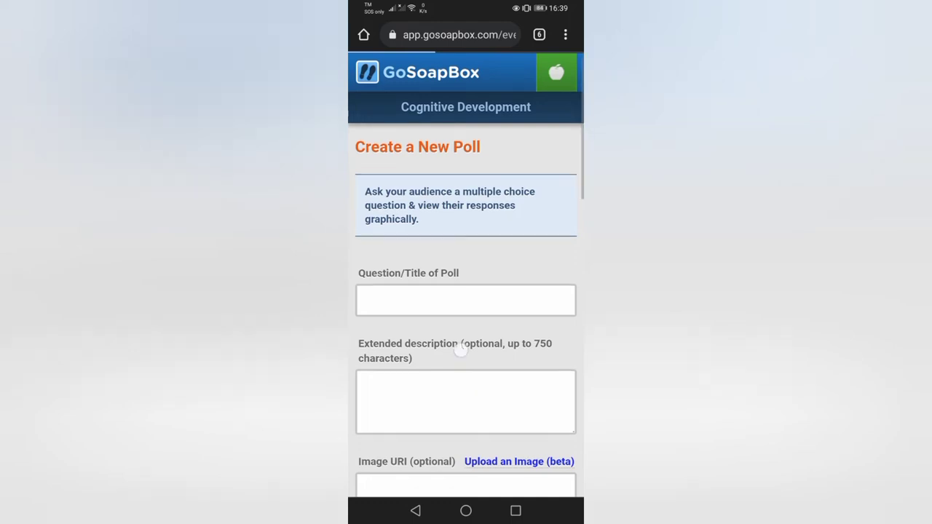
scroll(466, 349, "down", 1)
scroll(470, 332, "up", 1)
scroll(474, 384, "down", 1)
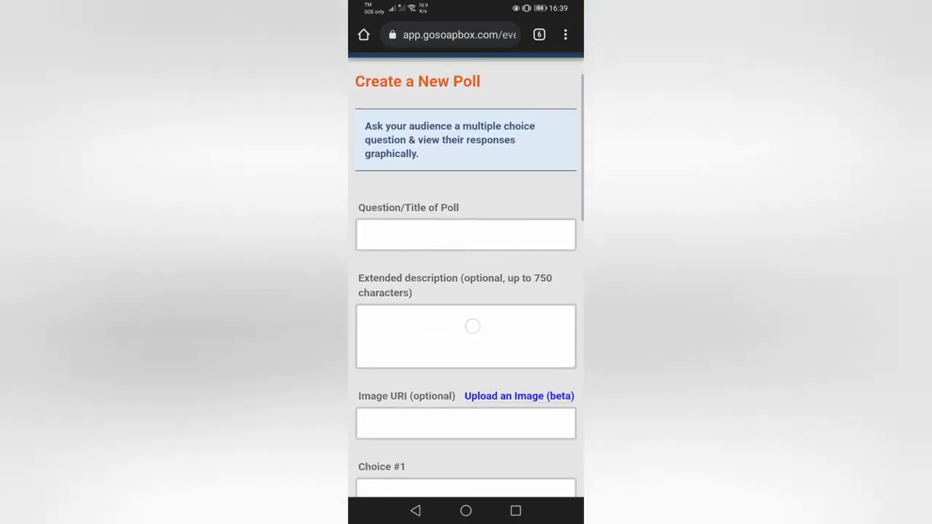
scroll(472, 327, "up", 1)
scroll(462, 384, "up", 1)
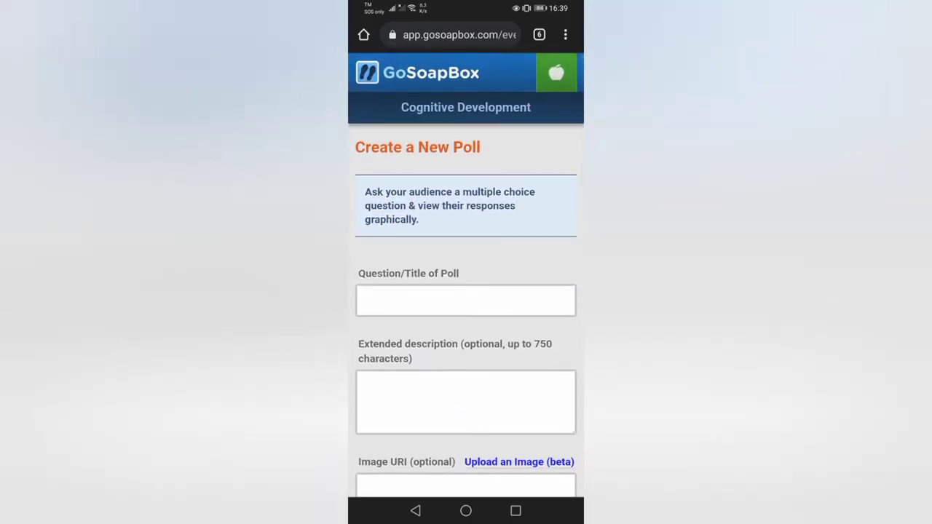
scroll(476, 289, "down", 2)
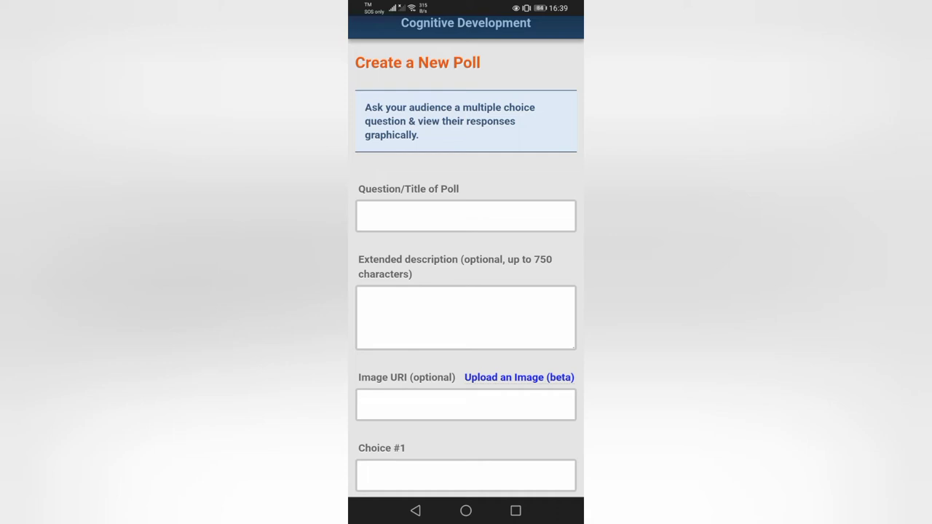
scroll(465, 347, "down", 3)
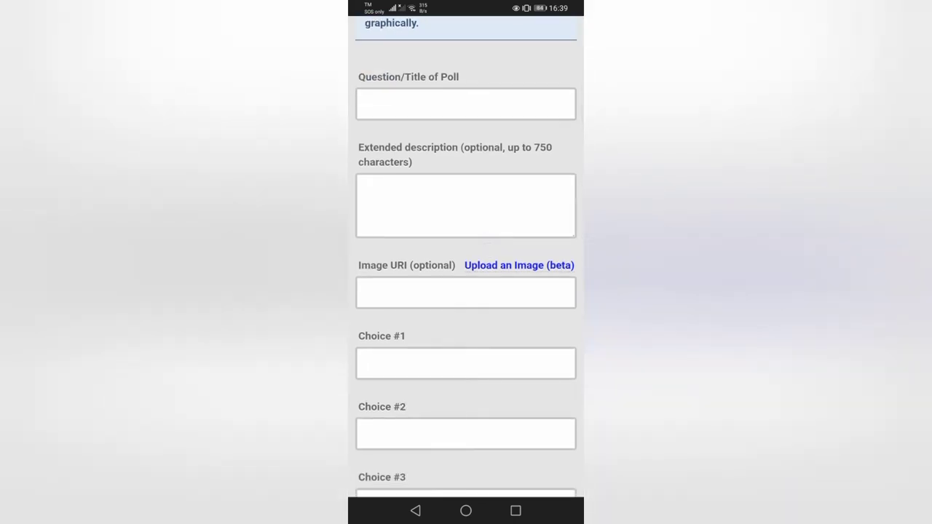
scroll(451, 379, "down", 2)
scroll(459, 377, "down", 2)
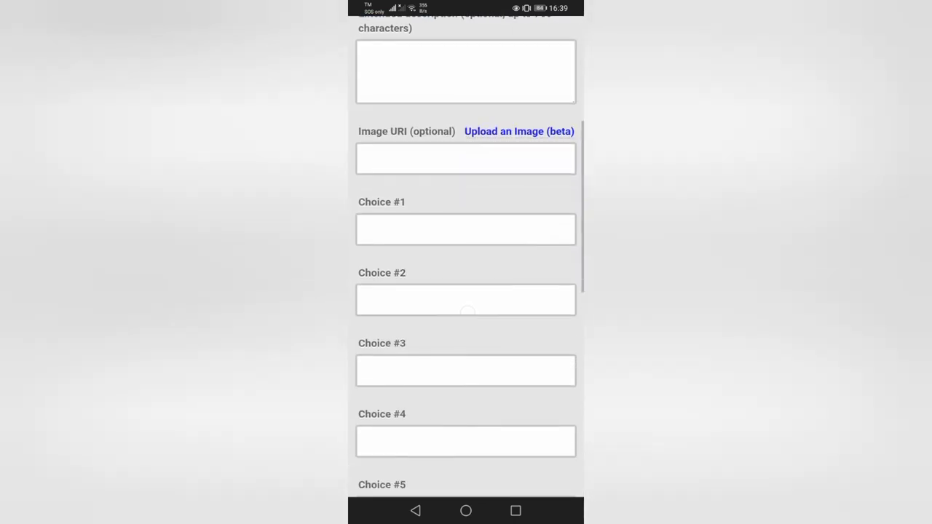
scroll(467, 310, "down", 2)
scroll(463, 299, "down", 2)
scroll(474, 310, "down", 5)
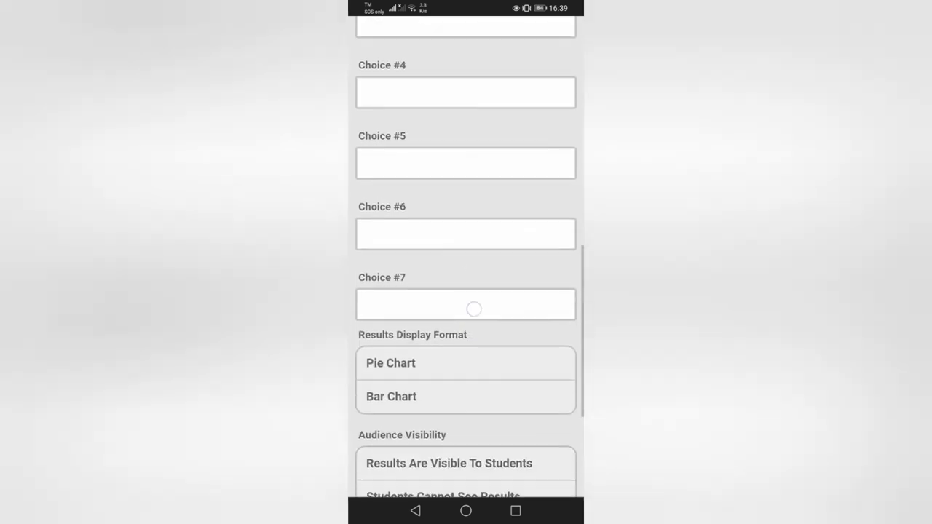
scroll(473, 309, "down", 2)
scroll(465, 319, "down", 2)
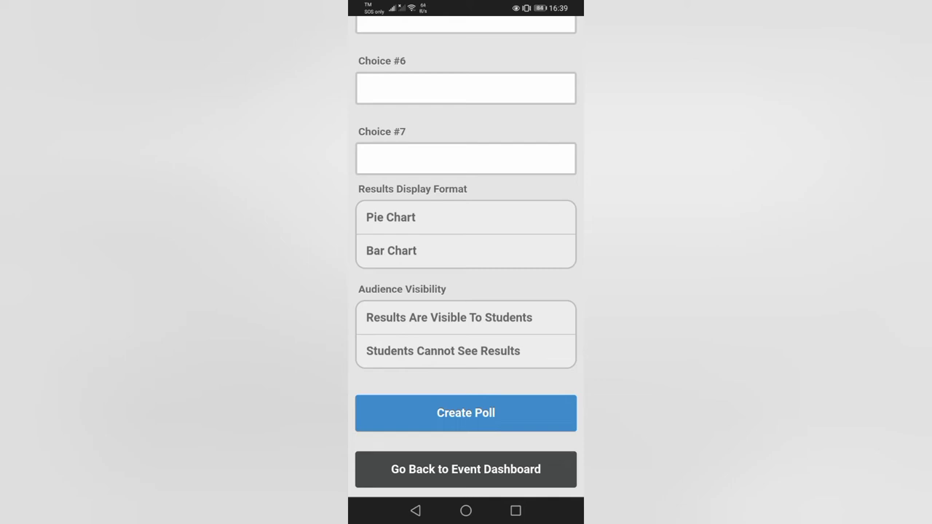
scroll(460, 333, "up", 10)
scroll(459, 333, "up", 3)
scroll(460, 332, "up", 3)
scroll(460, 332, "up", 3)
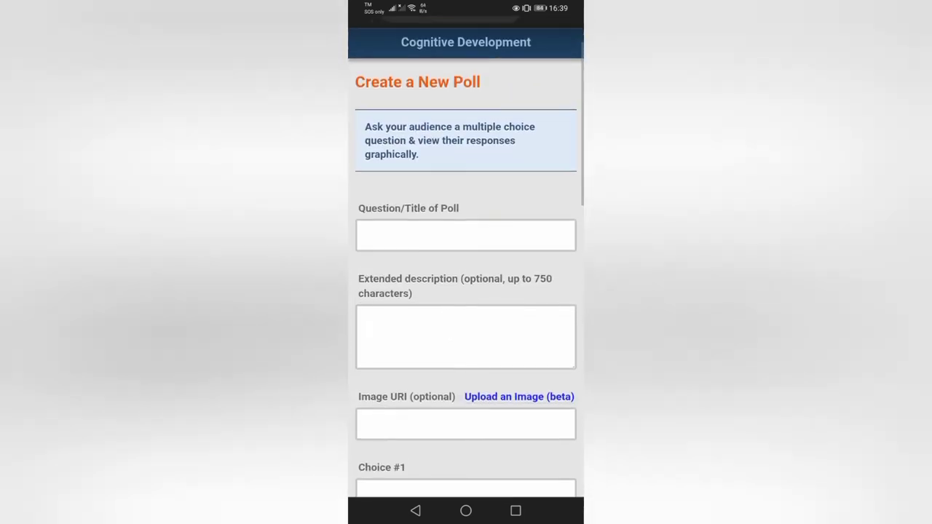
scroll(465, 291, "up", 2)
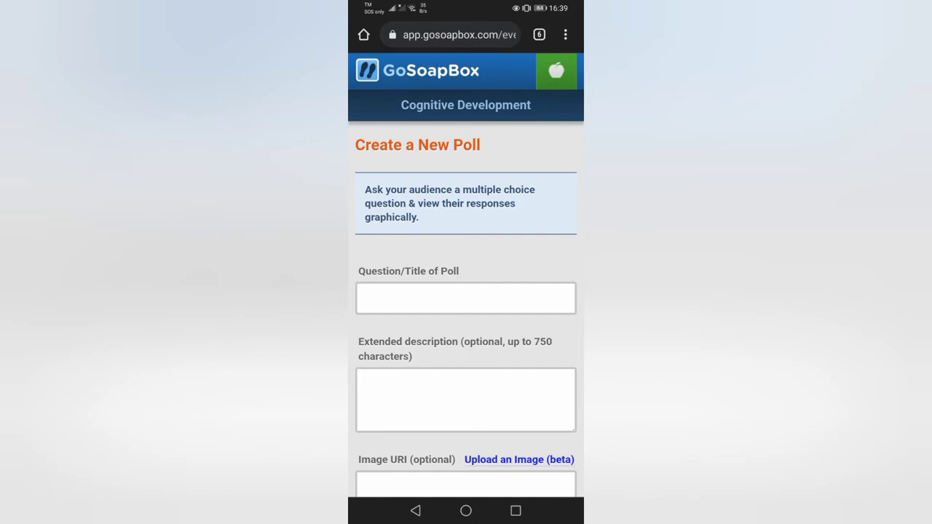
Step: Select the poll question field, then submit the empty form to return to the event
left_click(465, 298)
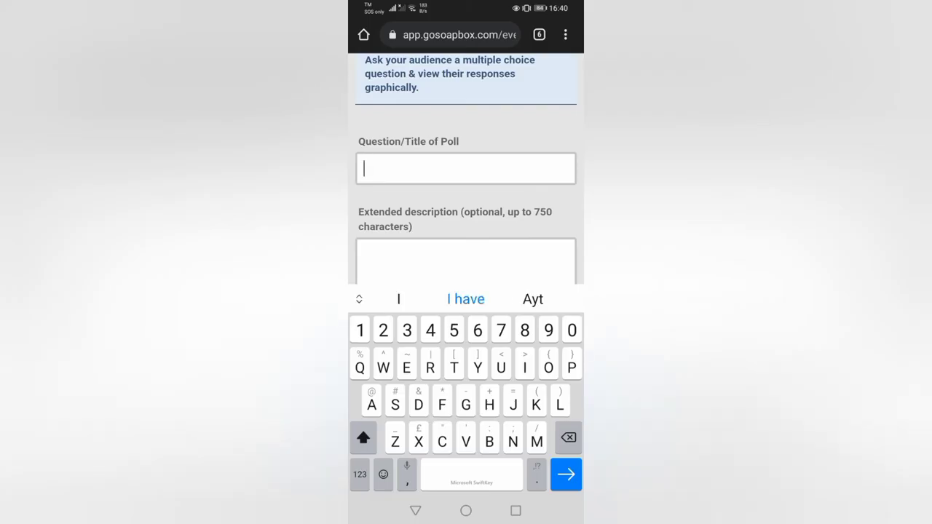
scroll(531, 139, "down", 1)
scroll(530, 139, "down", 2)
scroll(495, 183, "down", 3)
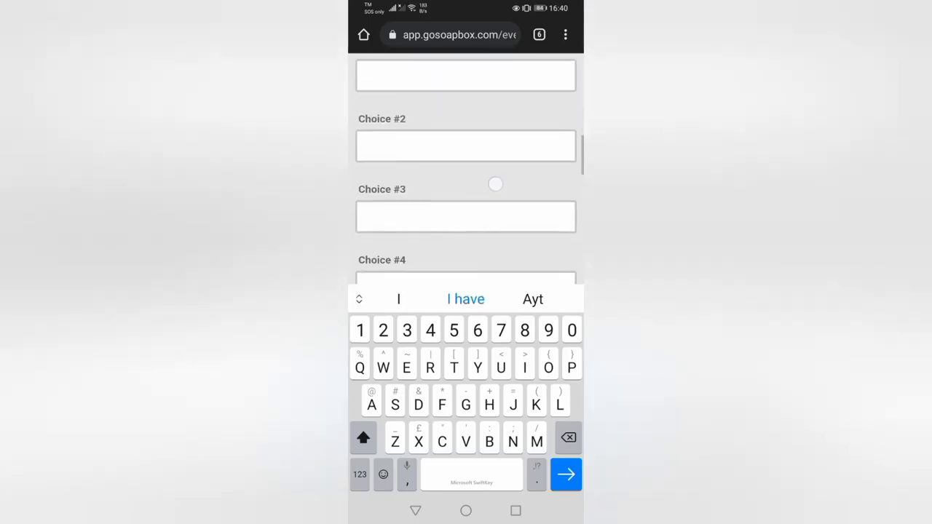
scroll(495, 183, "up", 2)
scroll(465, 276, "up", 1)
scroll(480, 220, "down", 5)
scroll(497, 191, "down", 1)
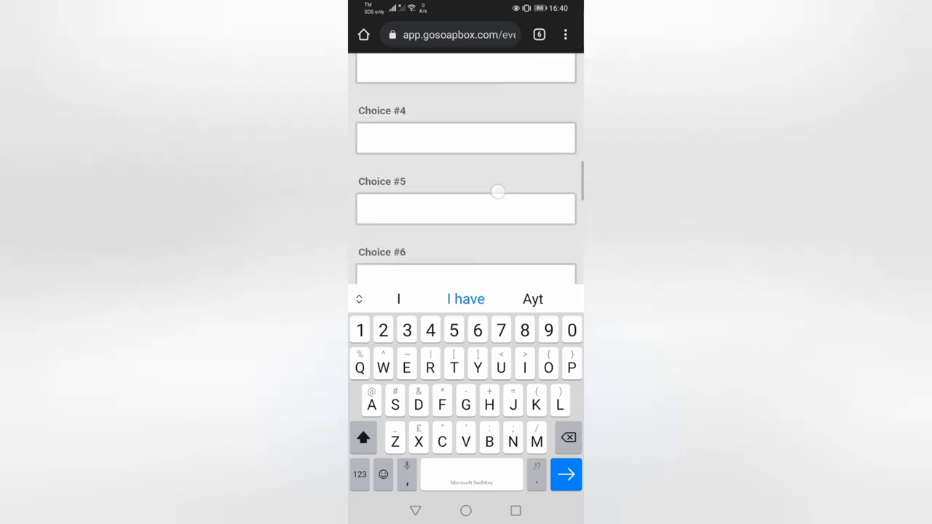
scroll(470, 272, "up", 1)
scroll(469, 272, "up", 2)
scroll(508, 194, "down", 1)
scroll(483, 235, "down", 5)
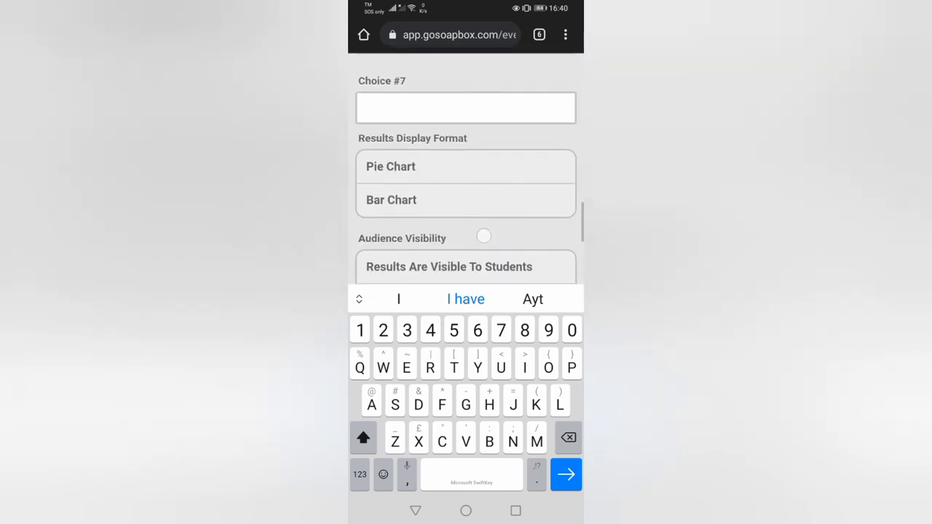
scroll(483, 235, "up", 15)
scroll(501, 210, "down", 10)
scroll(501, 211, "down", 10)
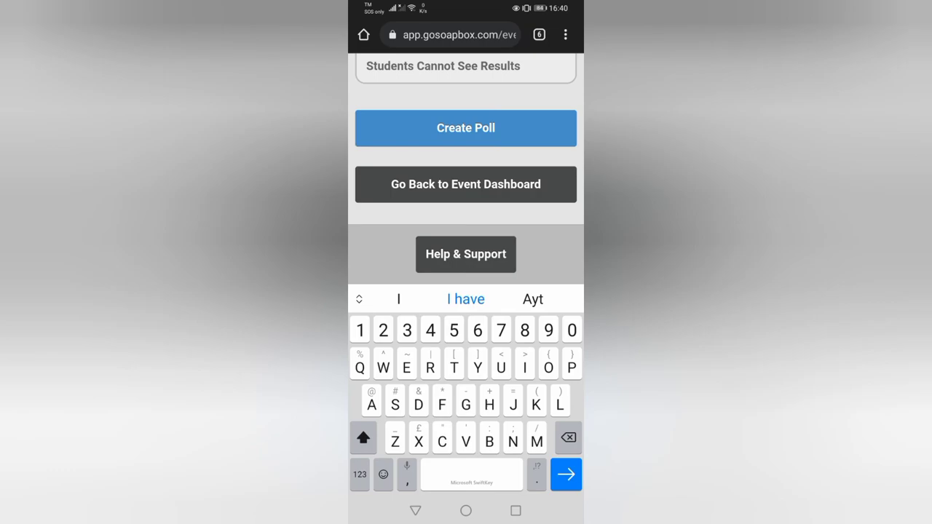
left_click(517, 125)
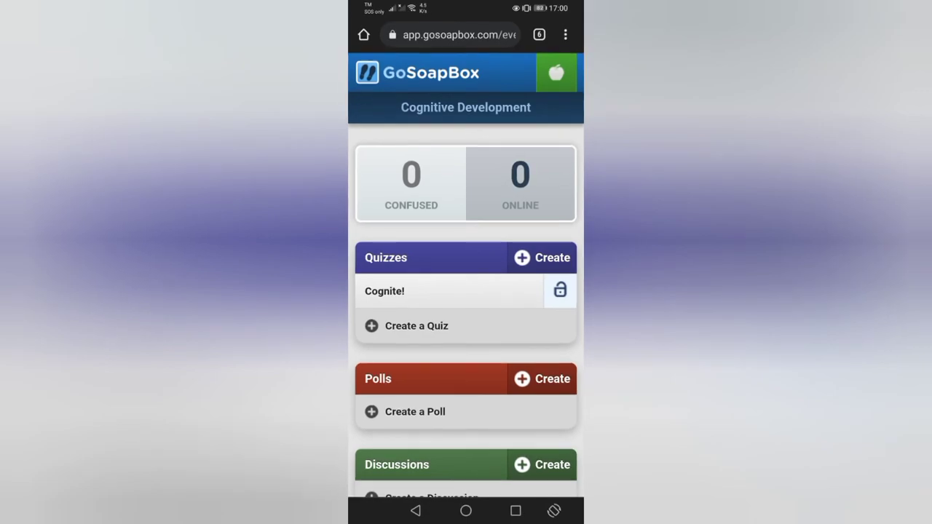
Step: Check the dashboard's Quizzes, Polls and Discussions sections, then start a new quiz
scroll(474, 255, "down", 1)
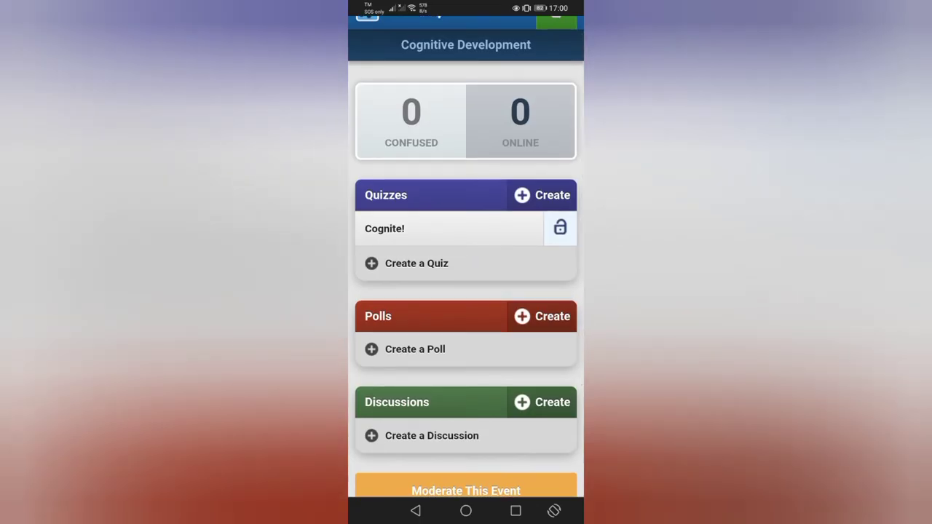
scroll(437, 321, "down", 1)
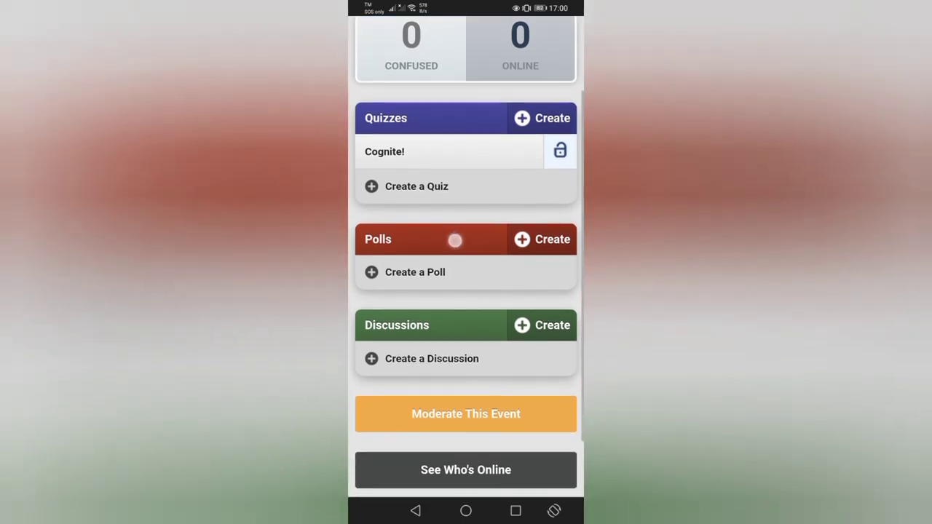
scroll(446, 243, "up", 1)
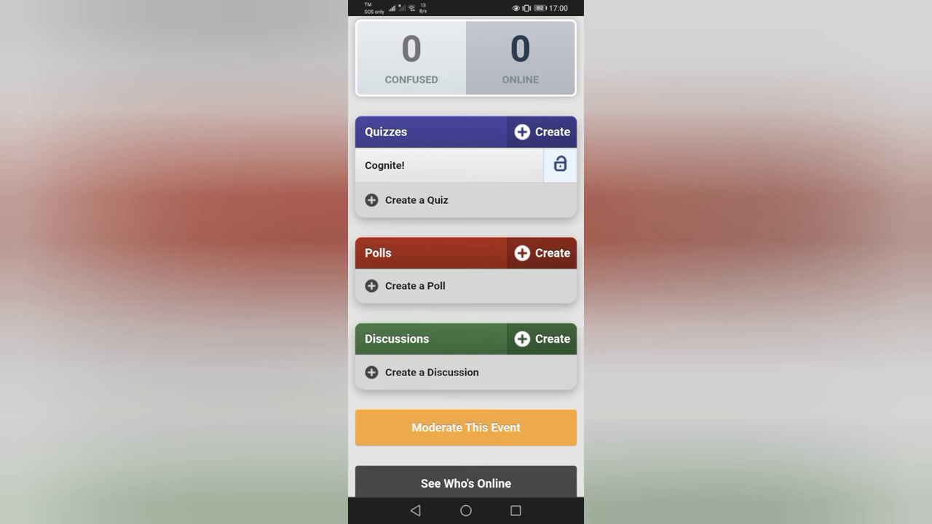
left_click(548, 130)
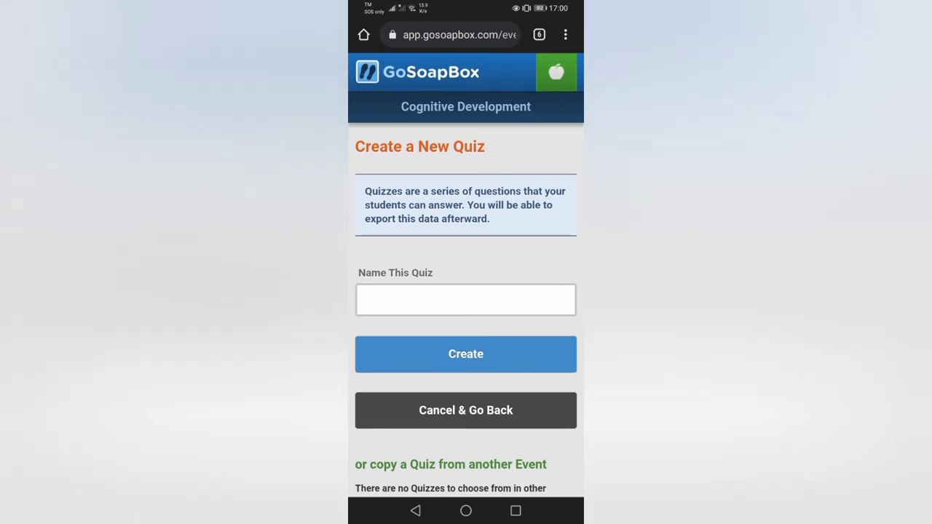
Step: Name the new quiz 'Cognitive Development'
left_click(512, 302)
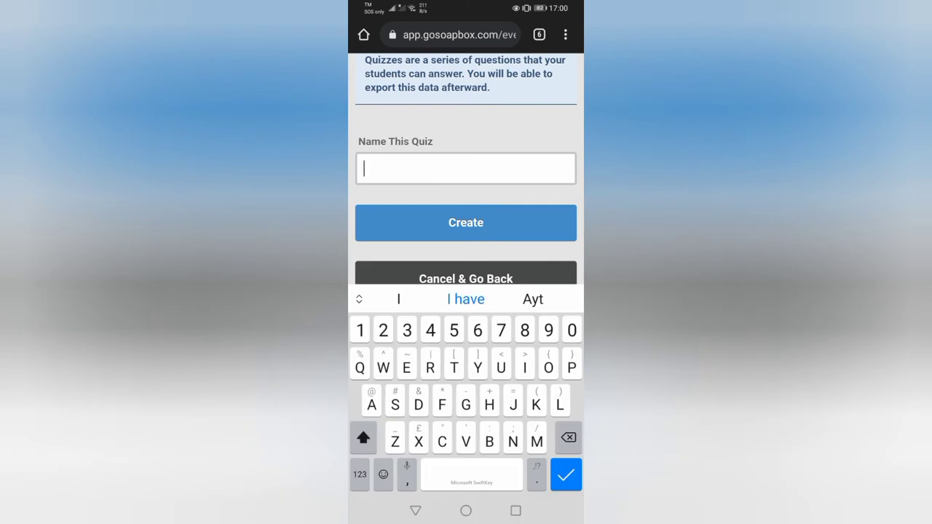
type("Cog")
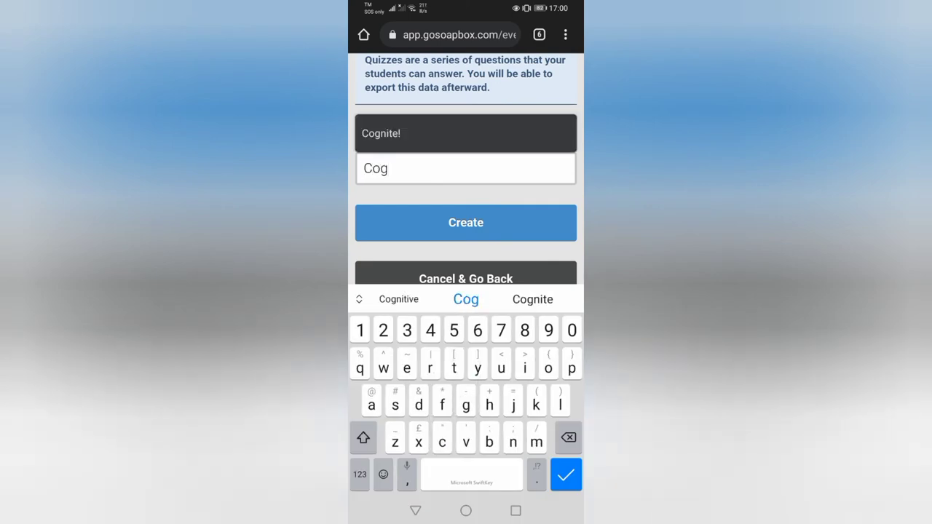
type("nitiv")
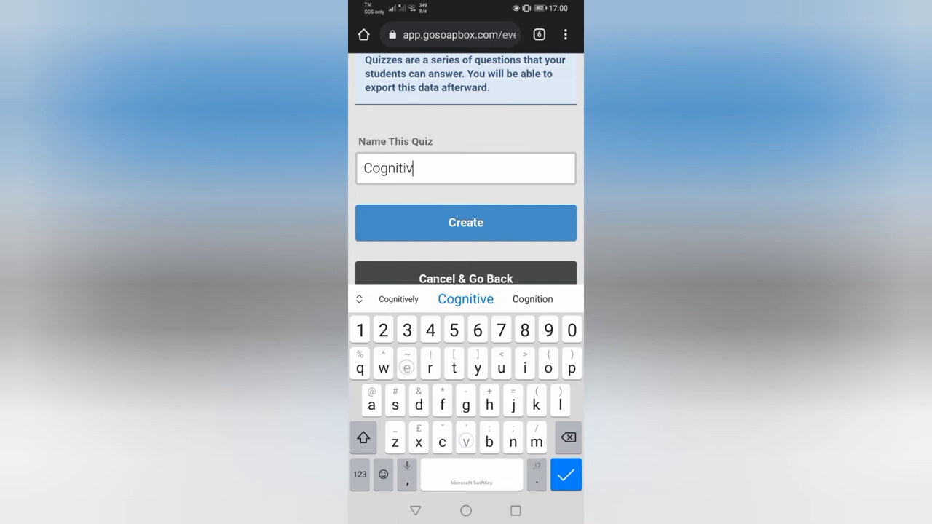
type("e D")
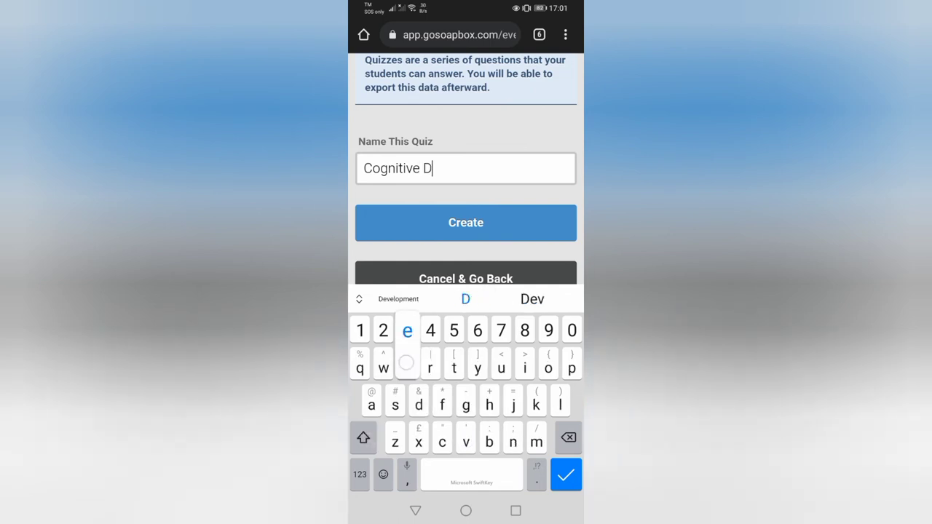
type("eve")
left_click(398, 298)
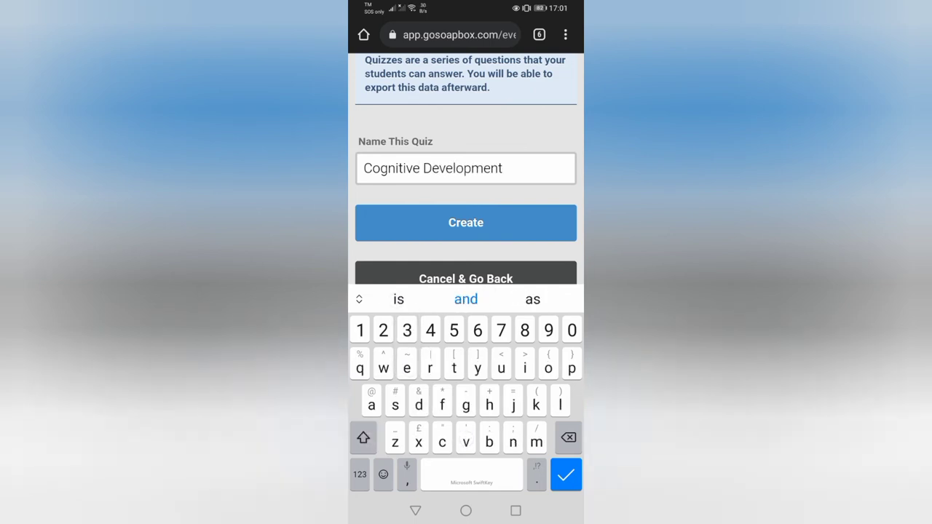
Step: Create the Cognitive Development quiz, re-save its details unchanged, and view its empty Questions section
left_click(543, 219)
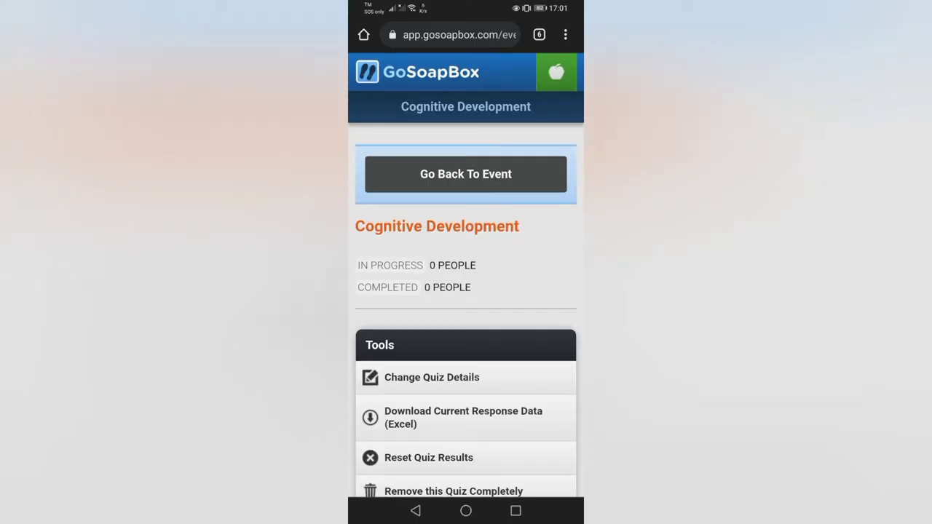
scroll(466, 291, "down", 2)
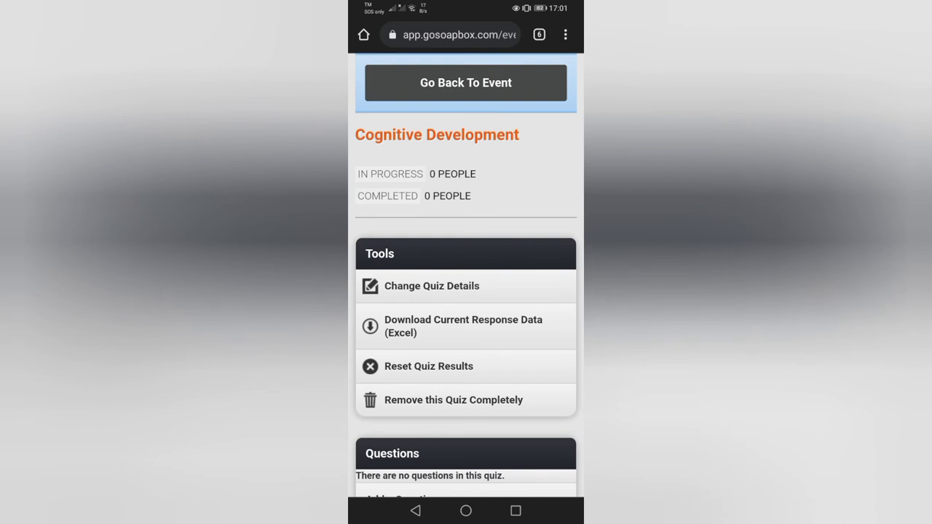
left_click(510, 285)
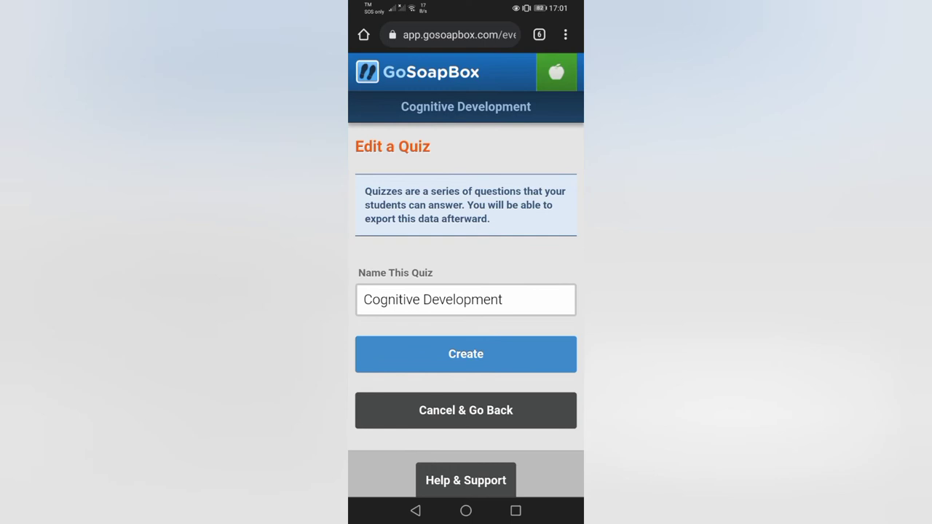
scroll(499, 347, "down", 1)
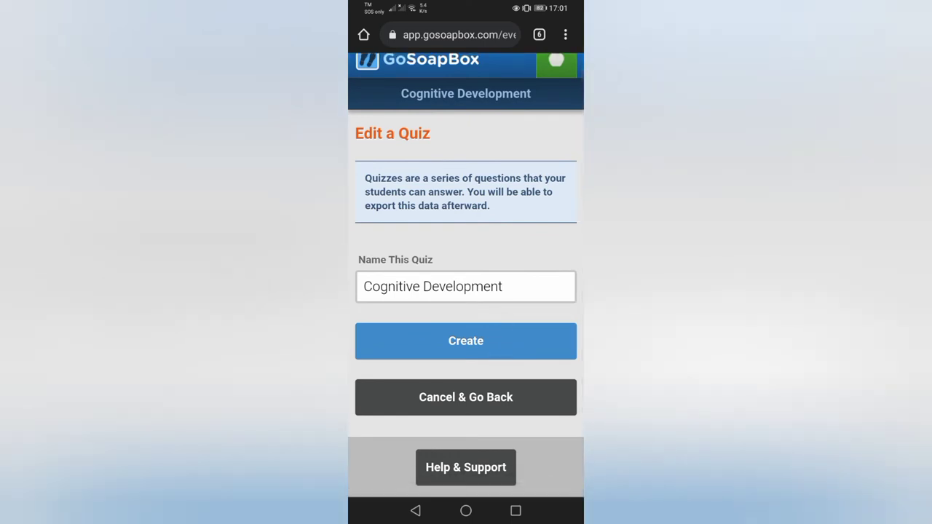
left_click(505, 347)
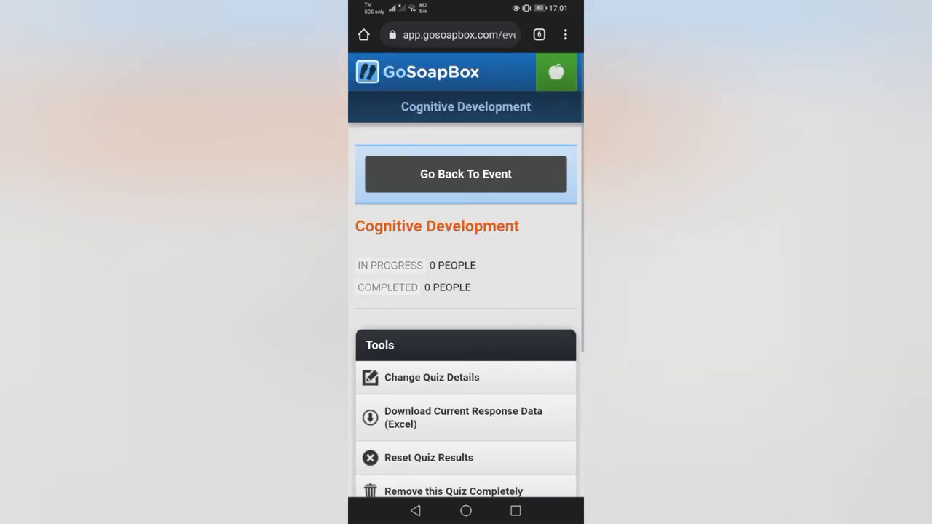
scroll(499, 323, "down", 2)
scroll(495, 327, "down", 1)
scroll(495, 347, "down", 2)
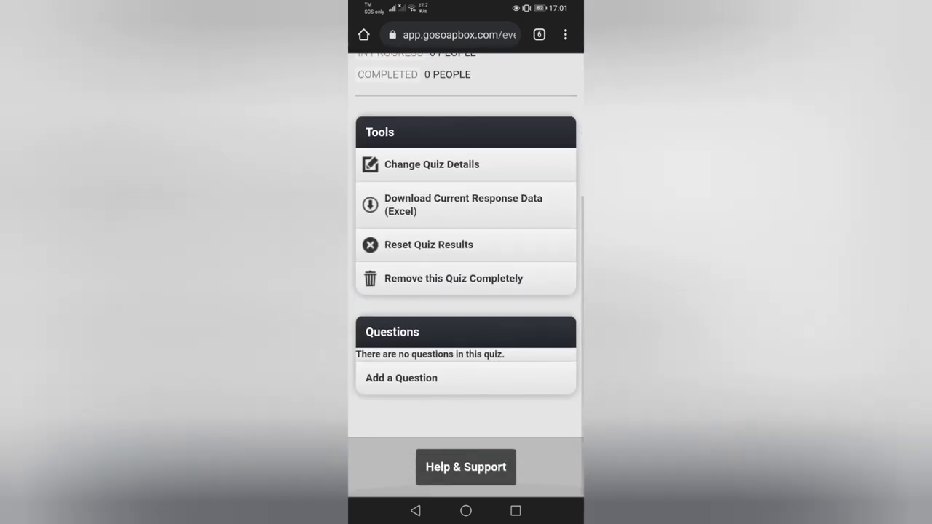
Step: Start a new multiple-choice question and select its empty question text field
left_click(428, 379)
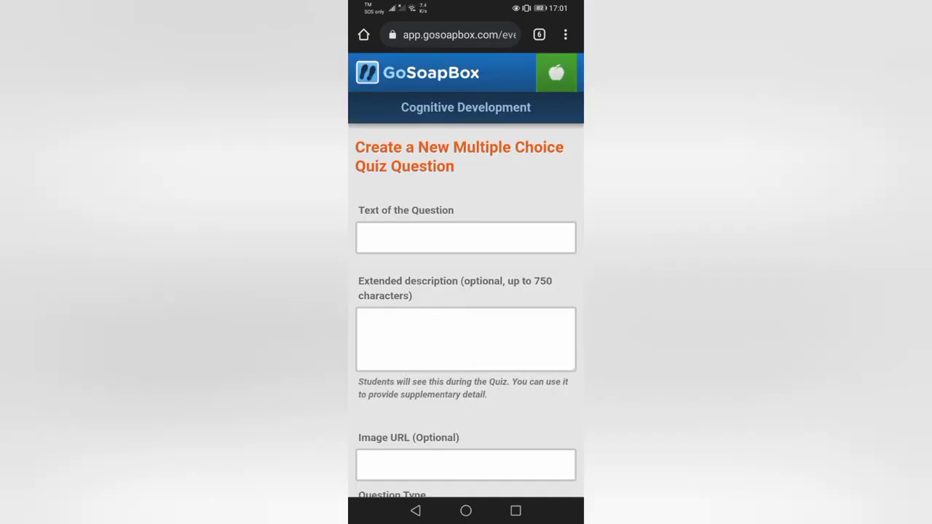
left_click(466, 237)
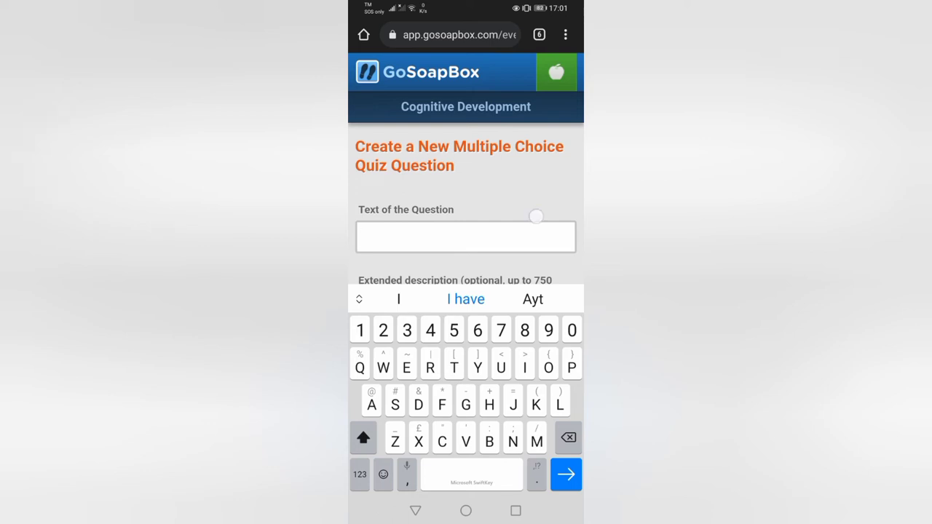
scroll(536, 215, "down", 2)
scroll(530, 211, "down", 2)
scroll(551, 144, "down", 2)
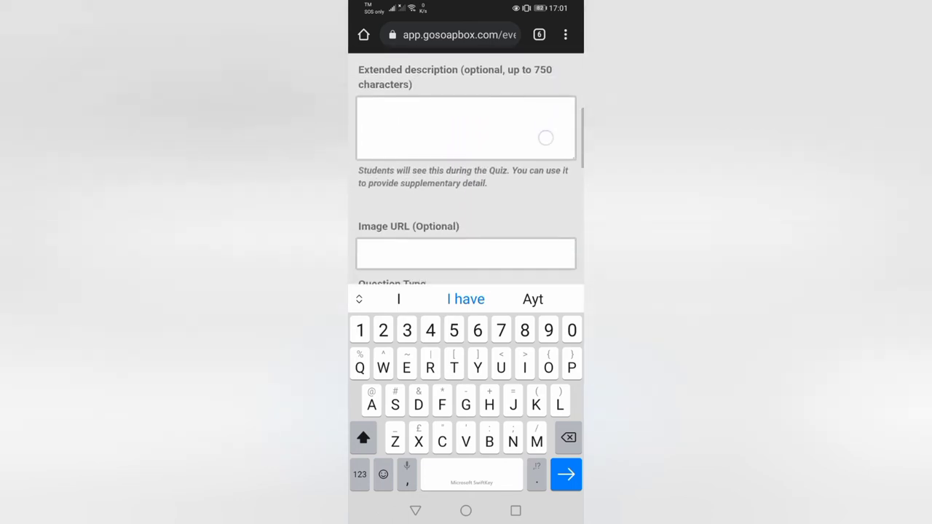
scroll(520, 177, "down", 2)
scroll(518, 147, "up", 5)
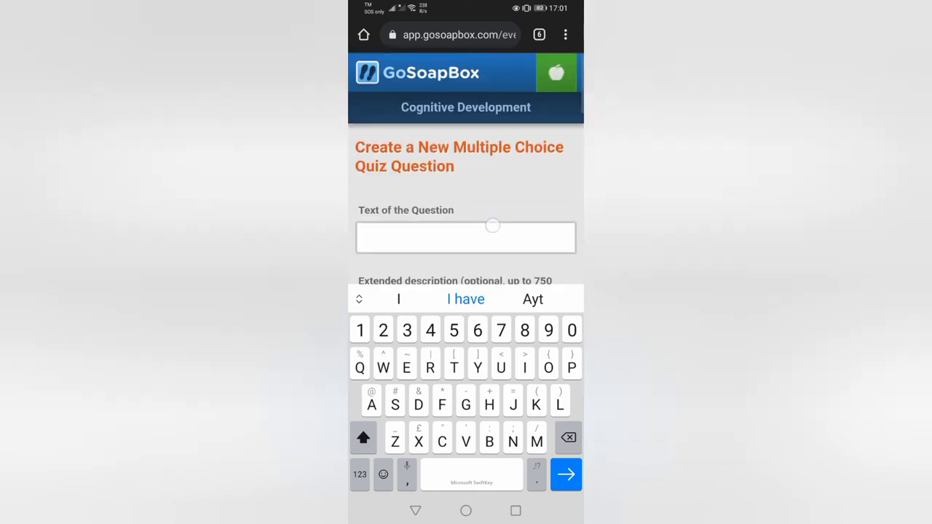
left_click(505, 191)
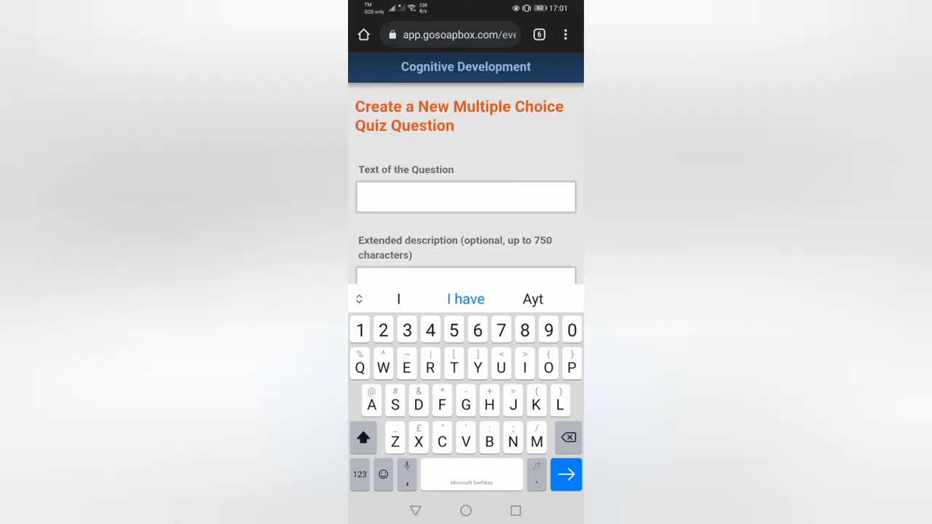
scroll(484, 218, "down", 1)
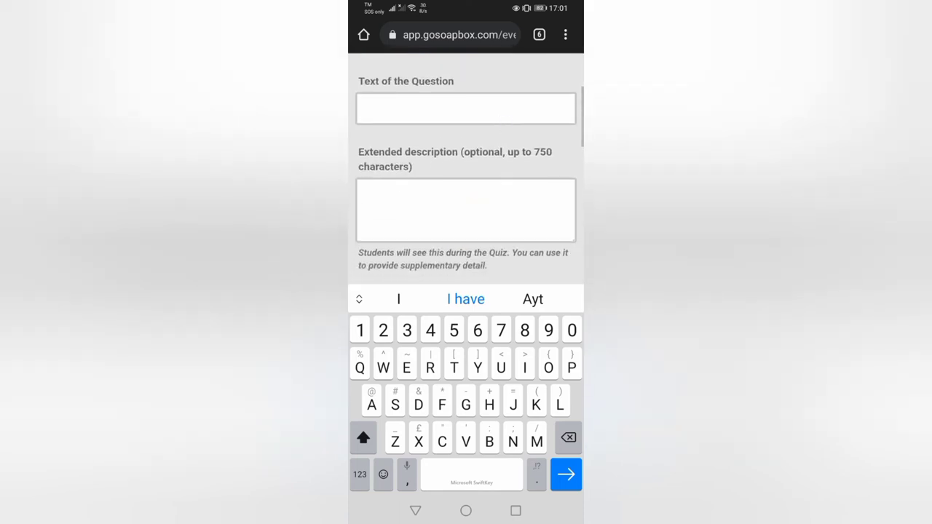
Step: Select the optional extended description and image URL fields, leaving both blank
left_click(482, 204)
scroll(499, 182, "down", 1)
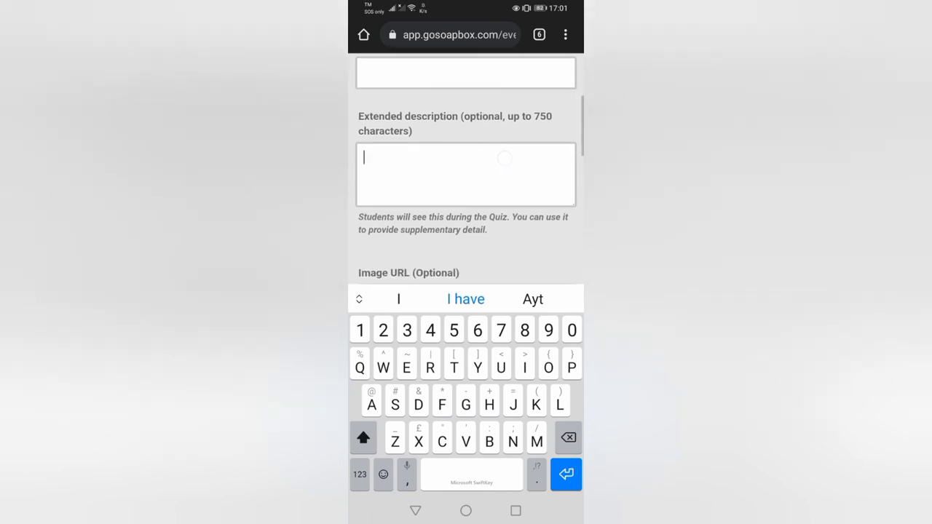
scroll(475, 244, "down", 1)
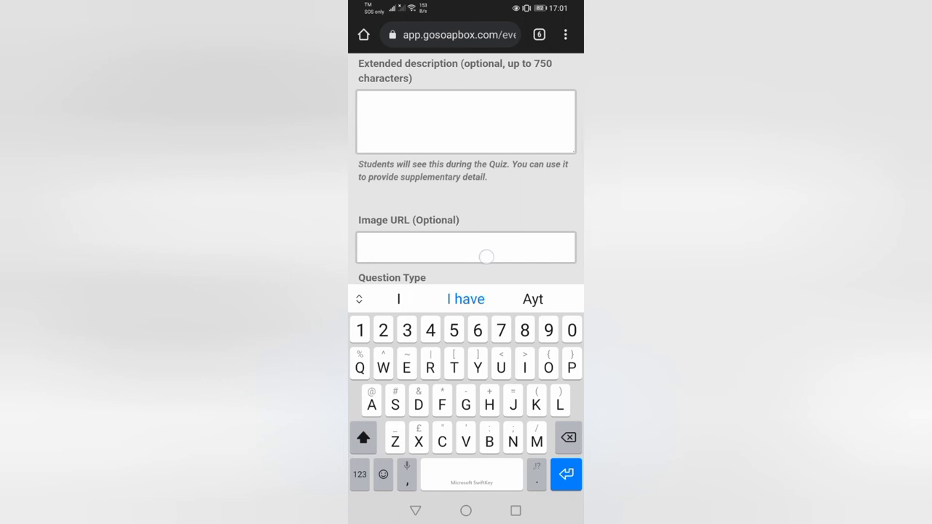
scroll(486, 257, "down", 1)
left_click(486, 178)
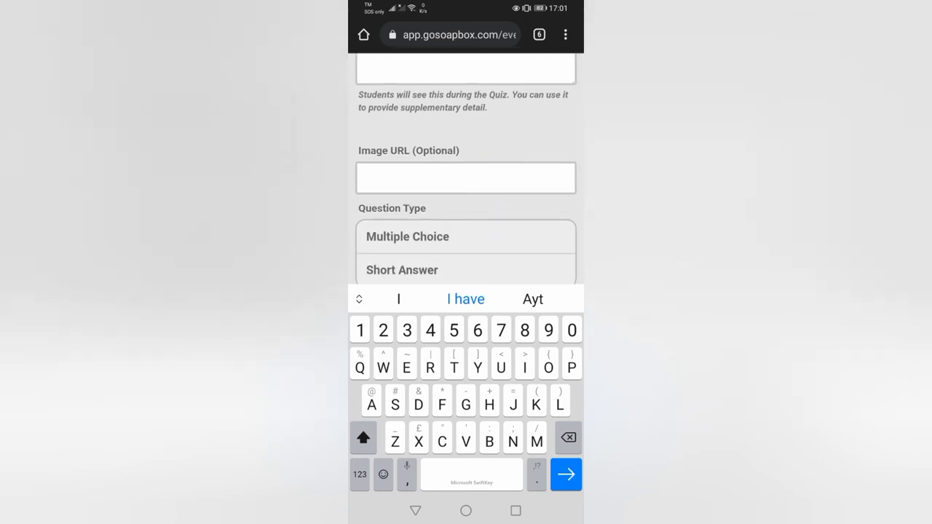
scroll(499, 191, "down", 1)
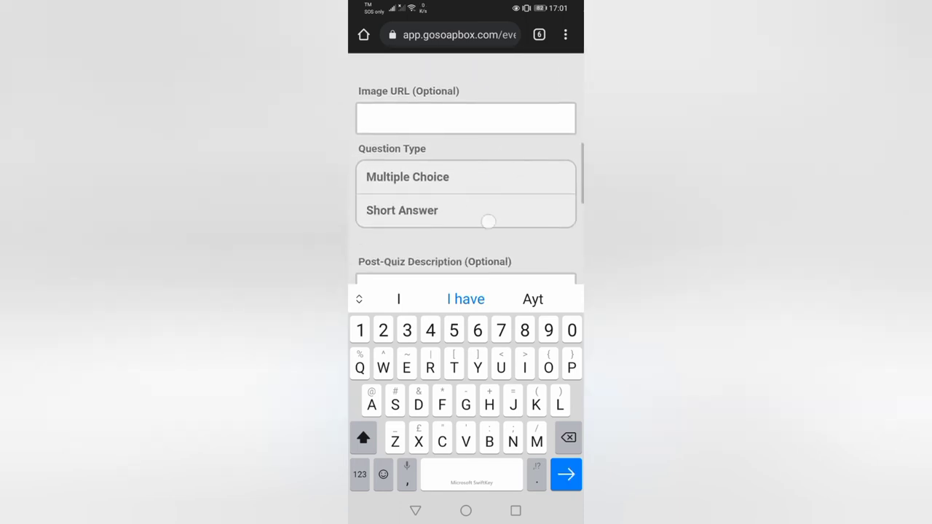
scroll(487, 220, "down", 1)
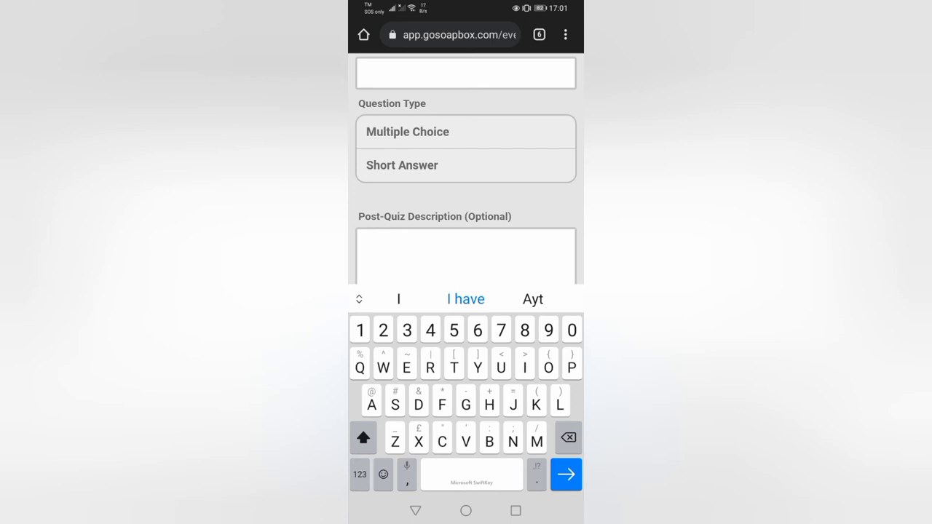
scroll(510, 160, "up", 1)
scroll(499, 175, "up", 1)
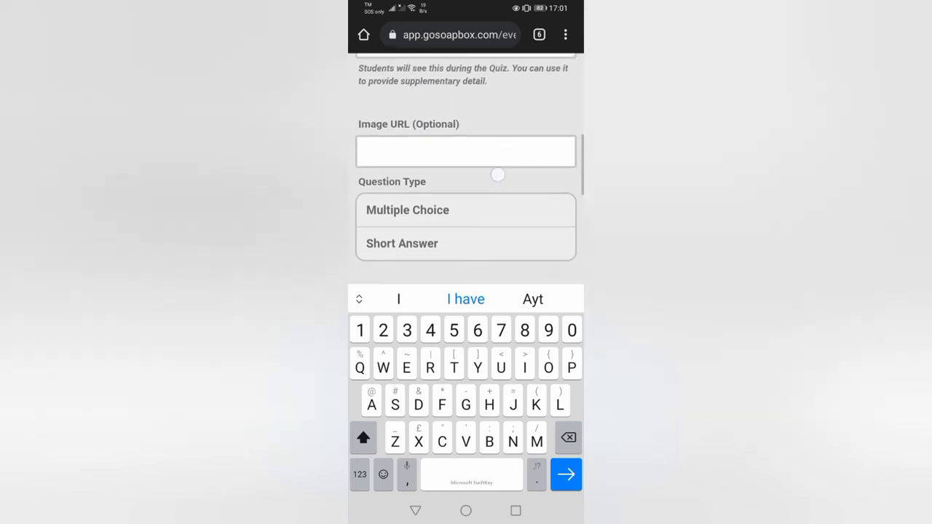
scroll(495, 243, "down", 2)
scroll(466, 182, "down", 2)
Step: Select the post-quiz description field and scroll through the rest of the blank form
left_click(506, 167)
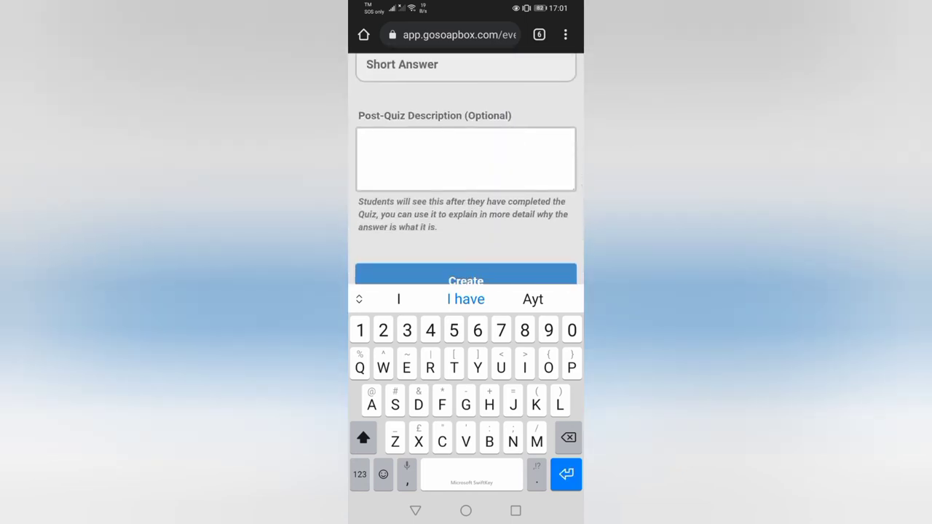
scroll(466, 167, "down", 1)
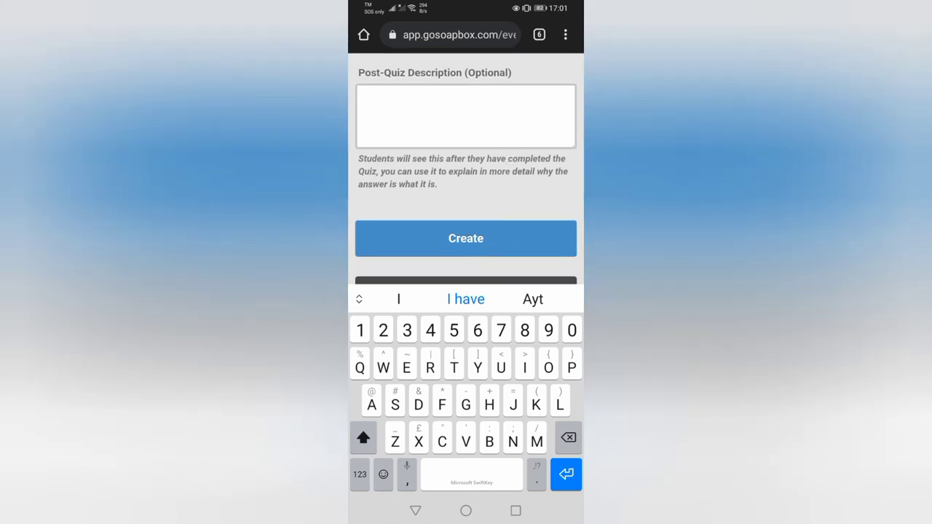
scroll(512, 183, "down", 1)
scroll(499, 236, "up", 2)
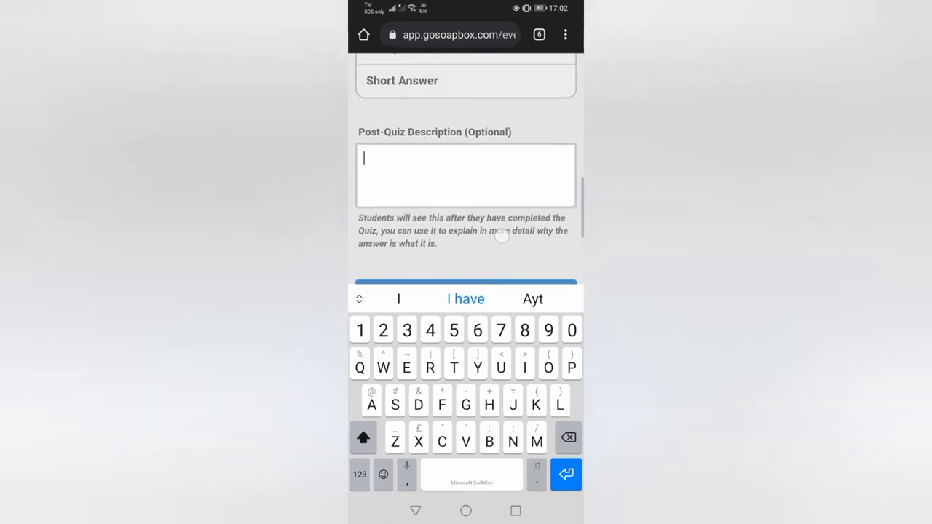
scroll(466, 168, "up", 10)
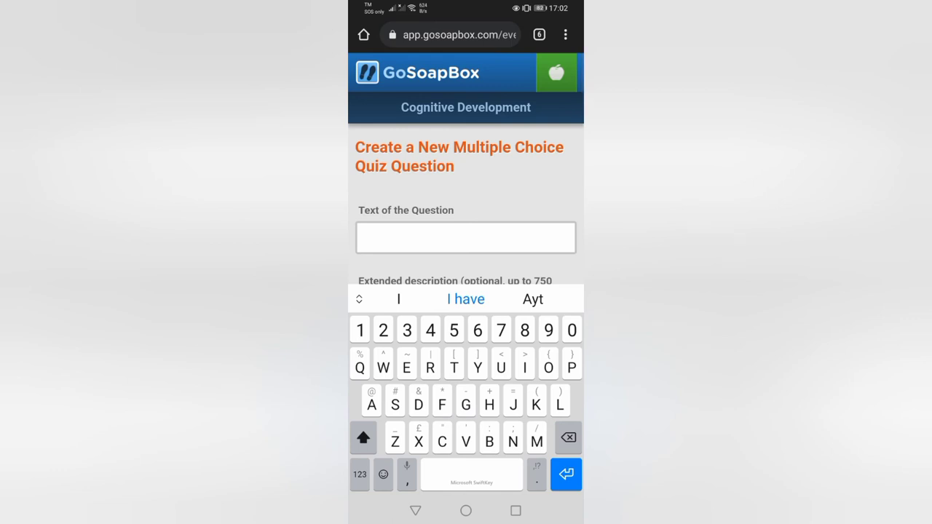
scroll(493, 154, "down", 1)
scroll(491, 193, "up", 1)
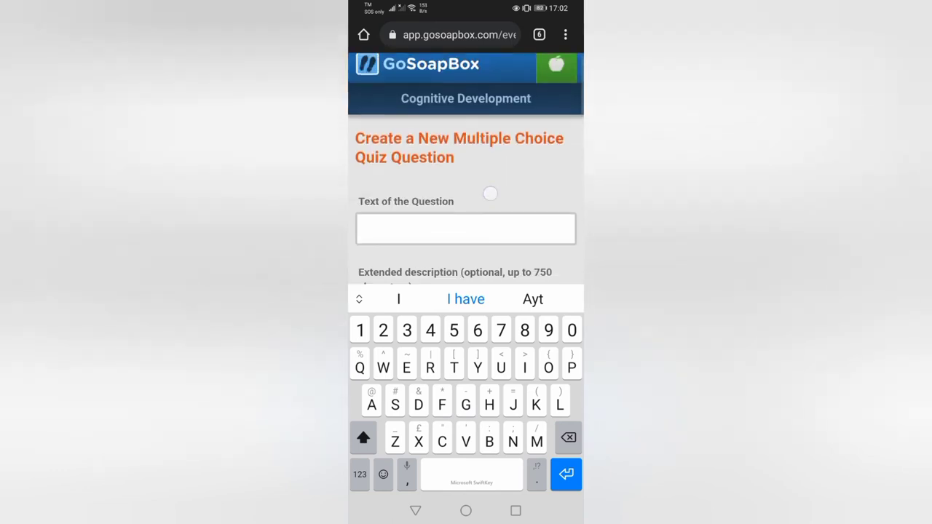
scroll(466, 218, "down", 10)
scroll(499, 183, "up", 2)
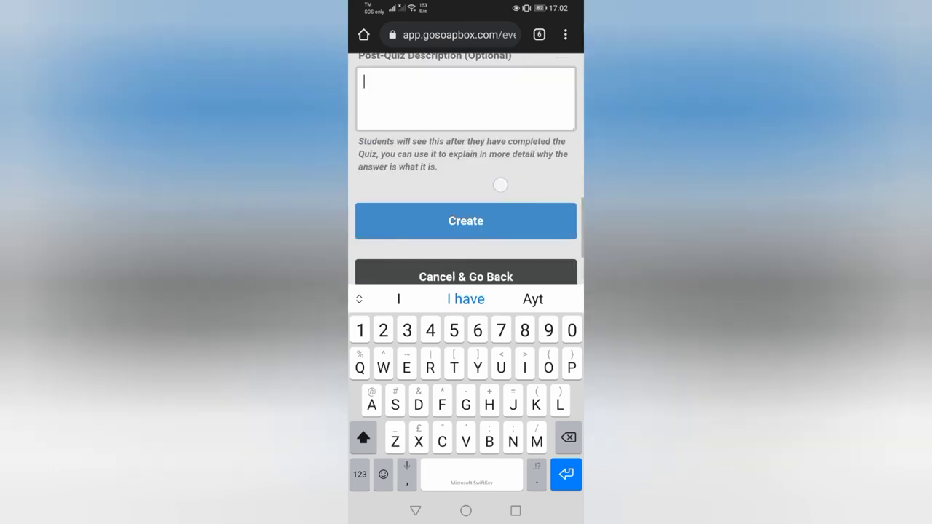
scroll(505, 100, "up", 1)
scroll(499, 182, "down", 1)
scroll(500, 182, "up", 5)
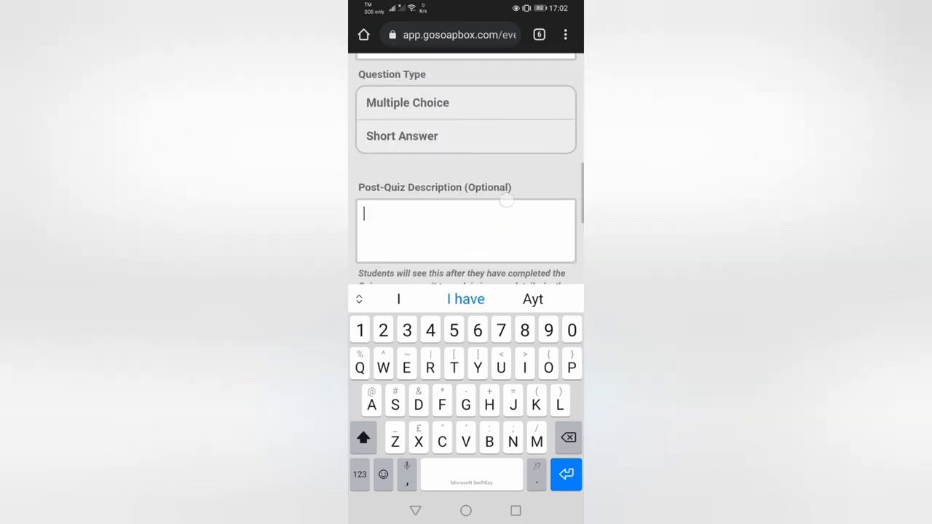
scroll(499, 182, "up", 5)
scroll(499, 147, "down", 1)
scroll(491, 222, "down", 1)
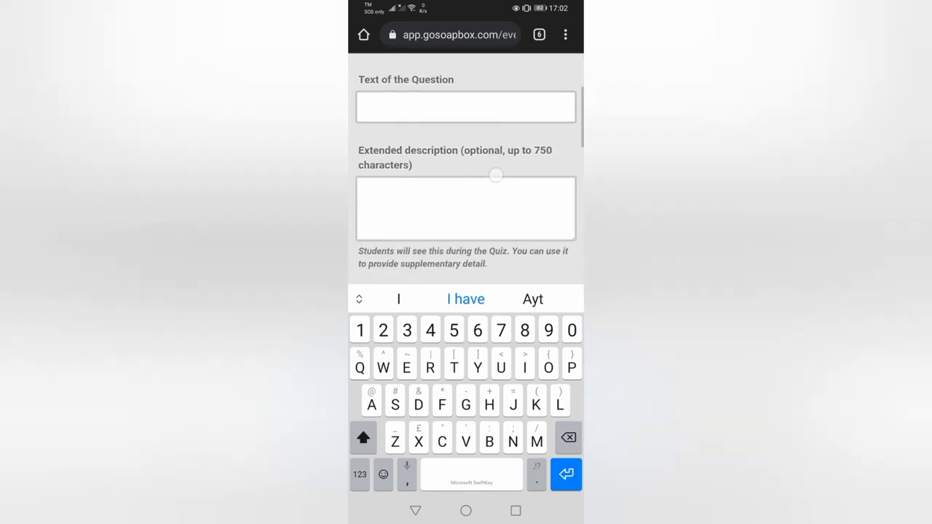
scroll(495, 173, "down", 4)
scroll(496, 168, "down", 2)
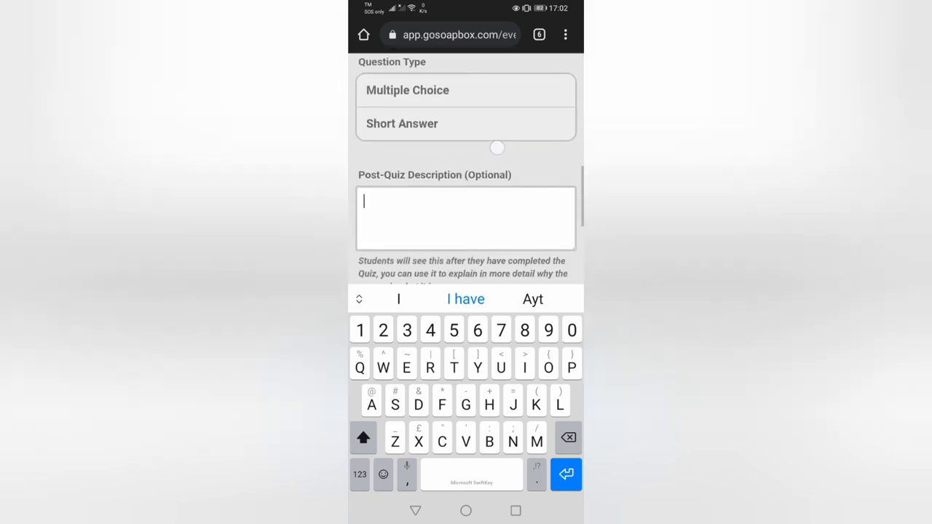
scroll(497, 196, "down", 1)
scroll(503, 150, "down", 3)
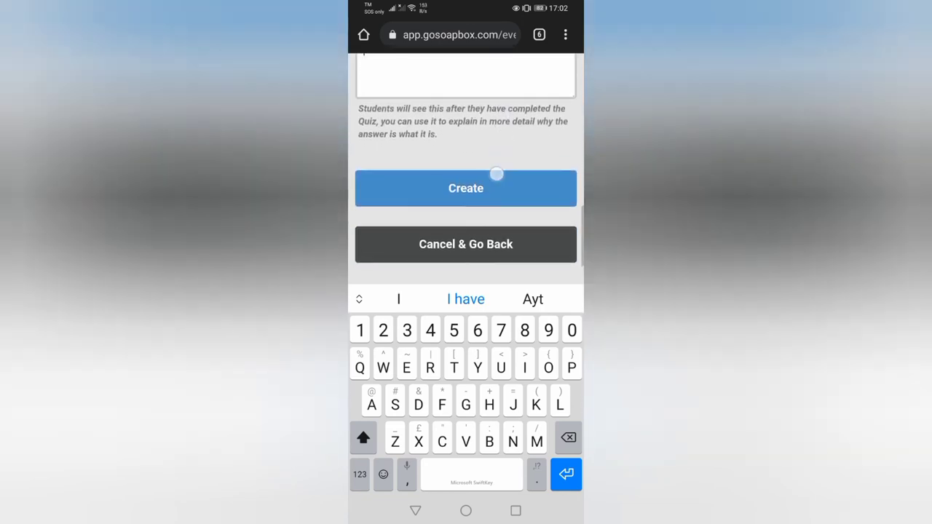
scroll(495, 175, "up", 1)
scroll(487, 250, "up", 2)
scroll(495, 202, "up", 5)
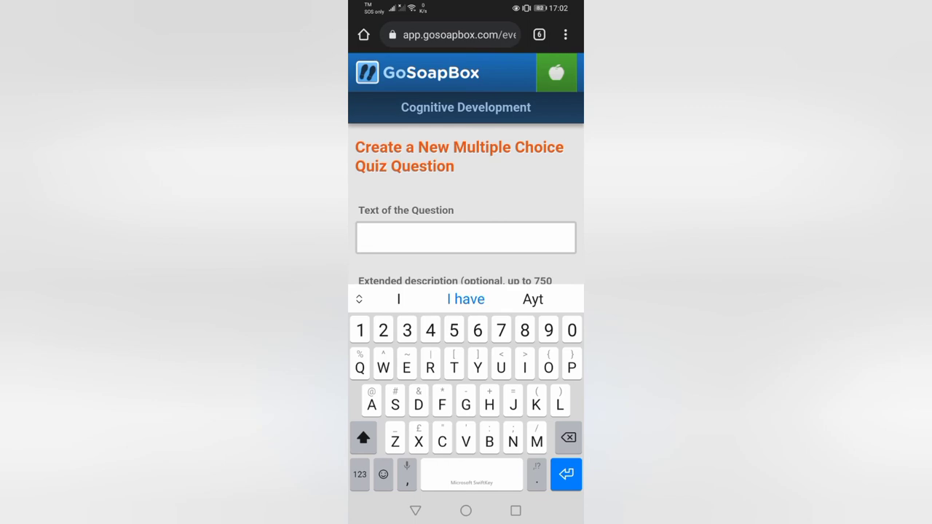
scroll(466, 175, "down", 2)
scroll(512, 152, "down", 5)
scroll(511, 152, "down", 1)
scroll(511, 145, "up", 6)
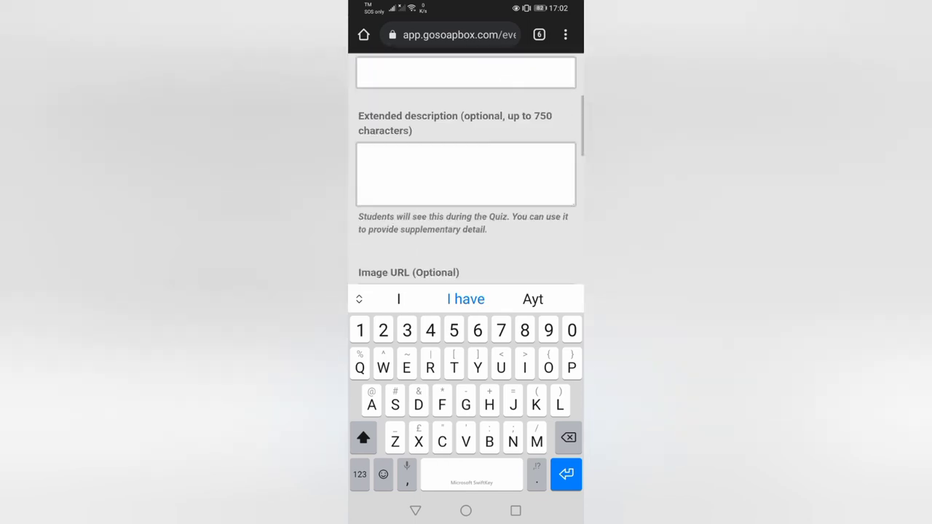
scroll(466, 175, "up", 5)
scroll(465, 174, "down", 10)
Step: Submit the blank question, check the Questions list, and return to the event dashboard
left_click(507, 142)
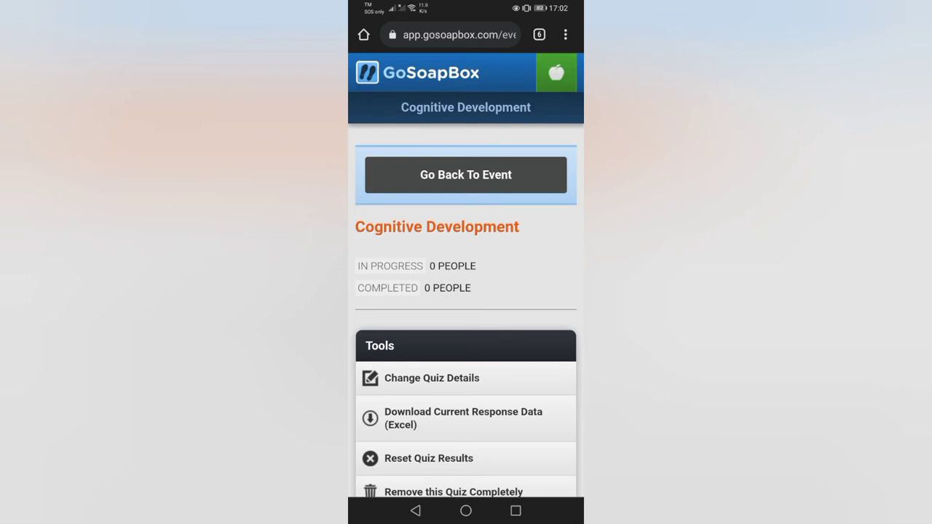
scroll(479, 320, "down", 3)
scroll(477, 347, "down", 3)
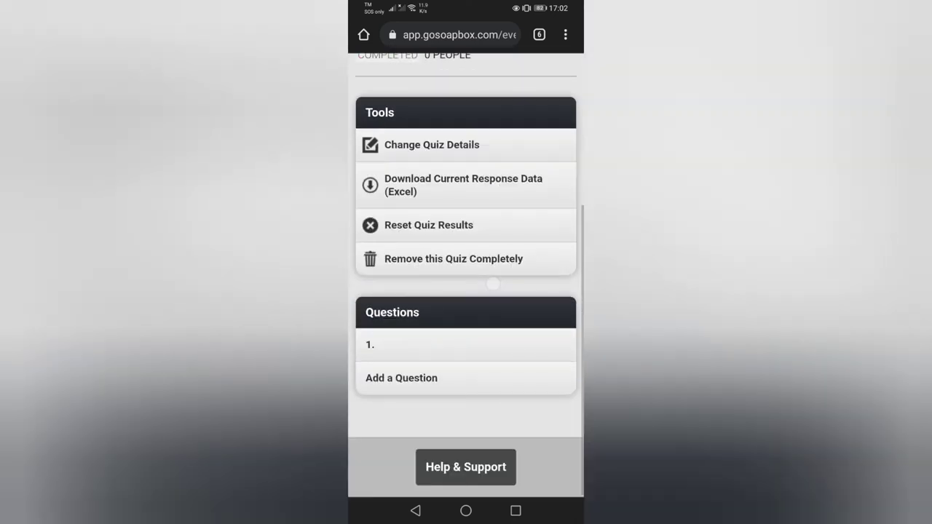
scroll(493, 284, "up", 5)
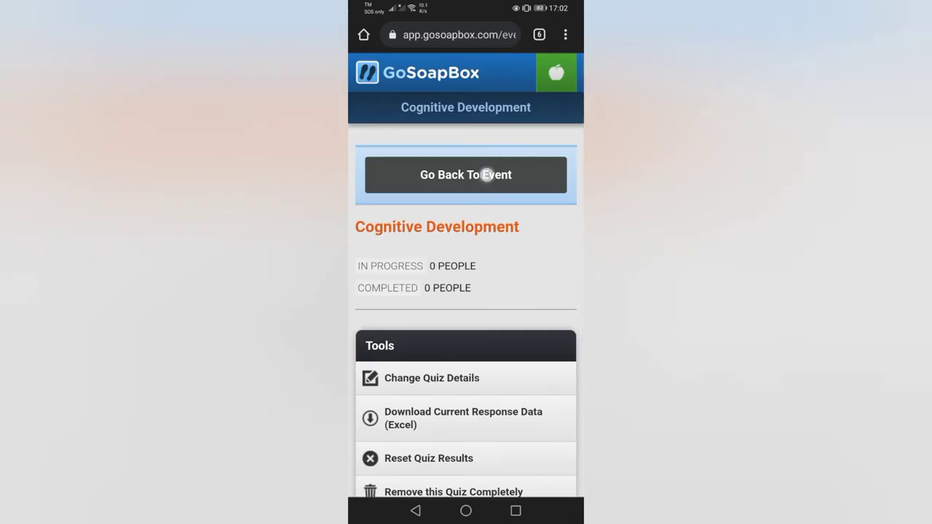
left_click(487, 174)
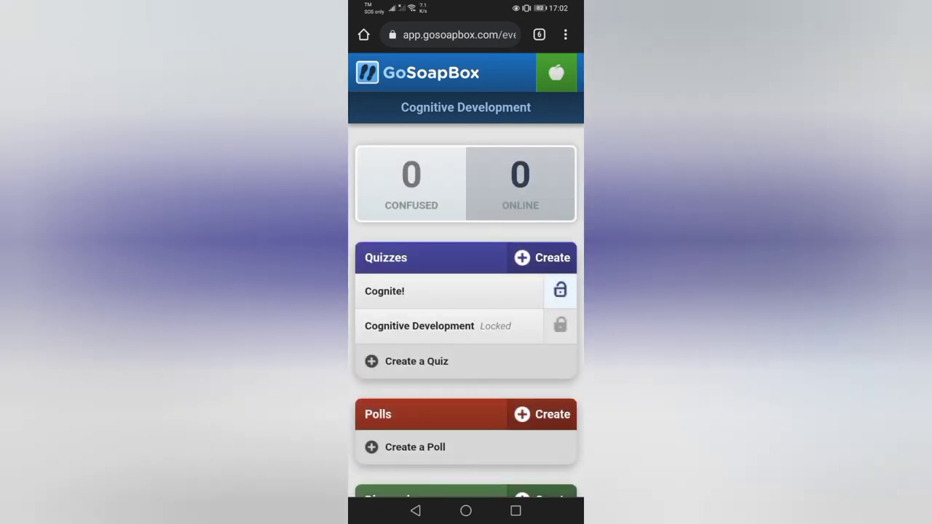
Step: Open a new poll form and move through its empty question title and description fields
scroll(478, 258, "down", 2)
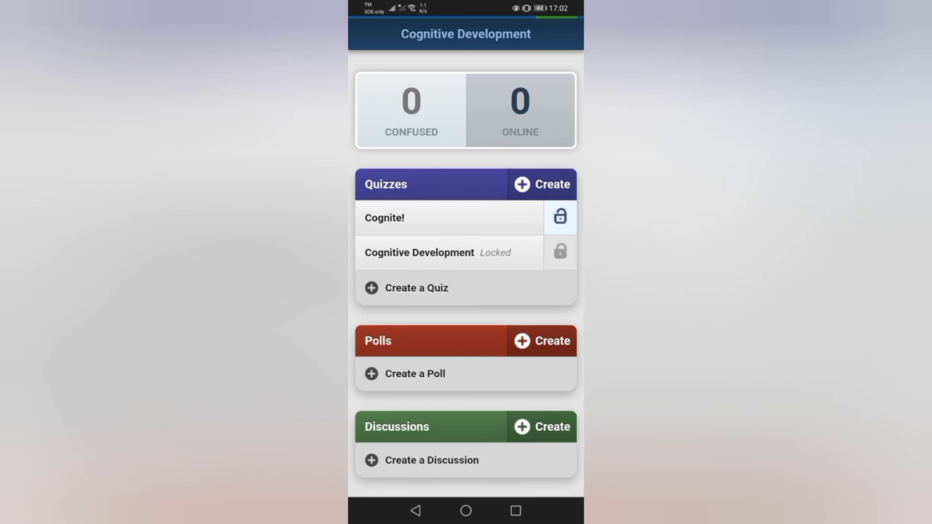
scroll(479, 323, "down", 2)
left_click(537, 274)
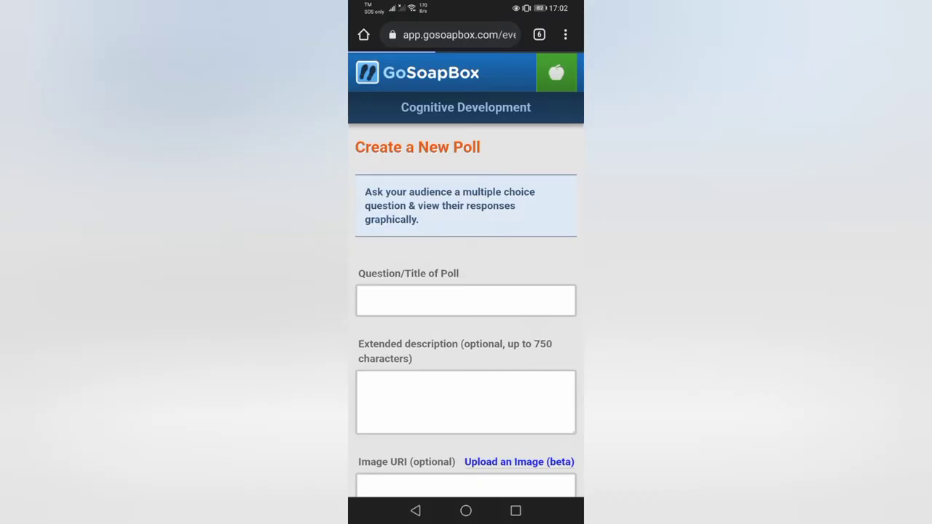
left_click(479, 299)
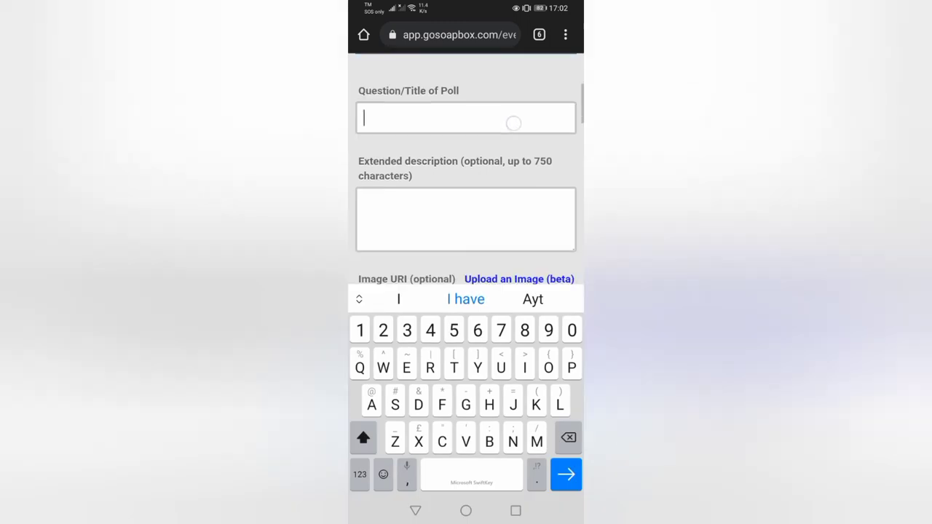
scroll(513, 123, "down", 1)
left_click(502, 184)
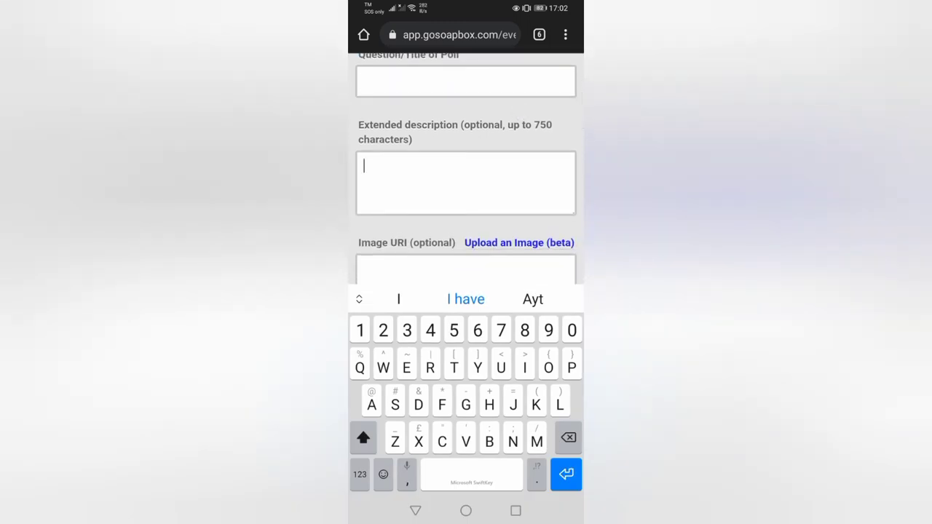
Step: Leave the image URI and poll choices blank and exit back to the event without adding a poll
left_click_drag(497, 192, 497, 93)
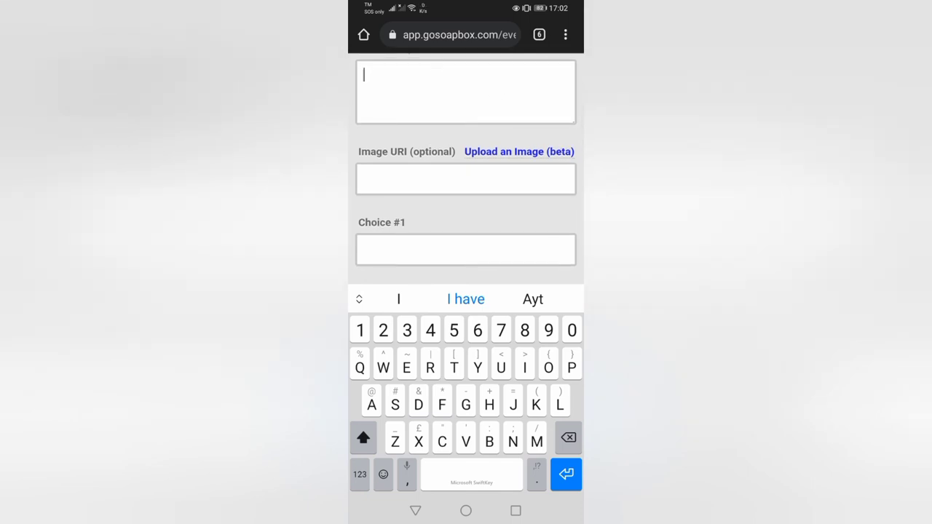
left_click(475, 180)
left_click_drag(484, 222, 486, 94)
left_click(474, 189)
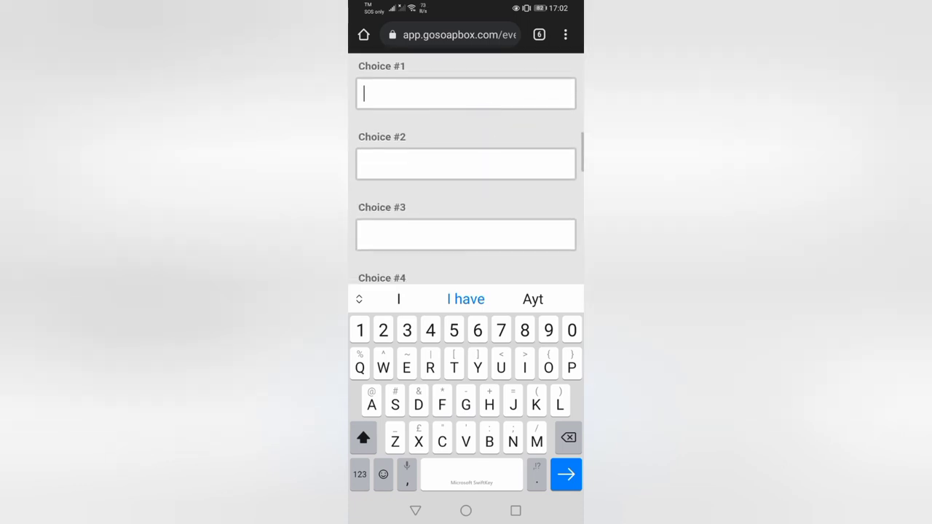
left_click(472, 171)
left_click_drag(485, 203, 485, 138)
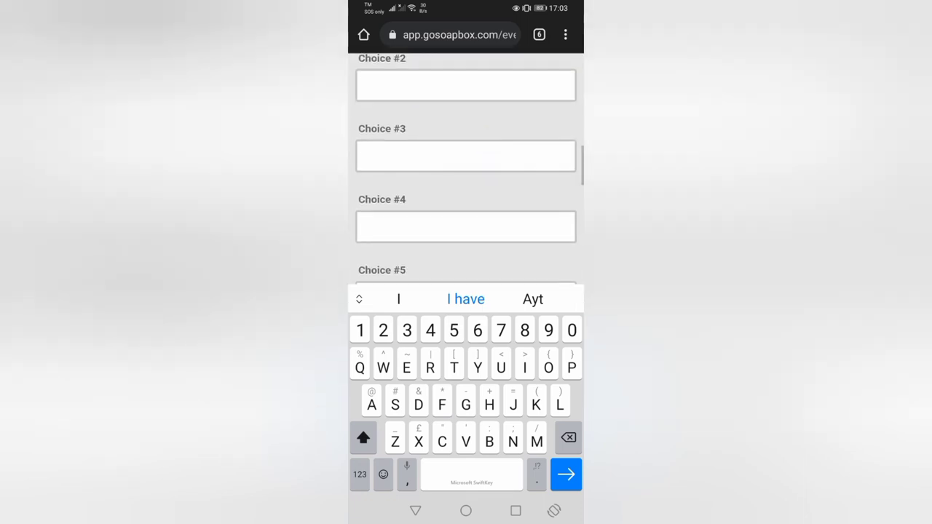
mouse_move(465, 242)
left_mouse_down()
mouse_move(465, 174)
mouse_move(498, 116)
mouse_move(467, 262)
left_mouse_up()
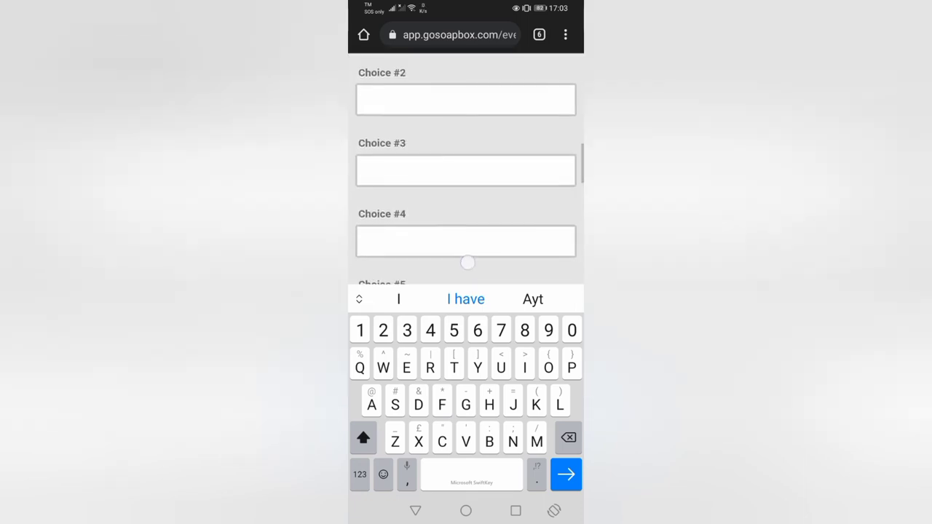
mouse_move(477, 107)
left_mouse_down()
mouse_move(476, 216)
mouse_move(474, 173)
left_mouse_up()
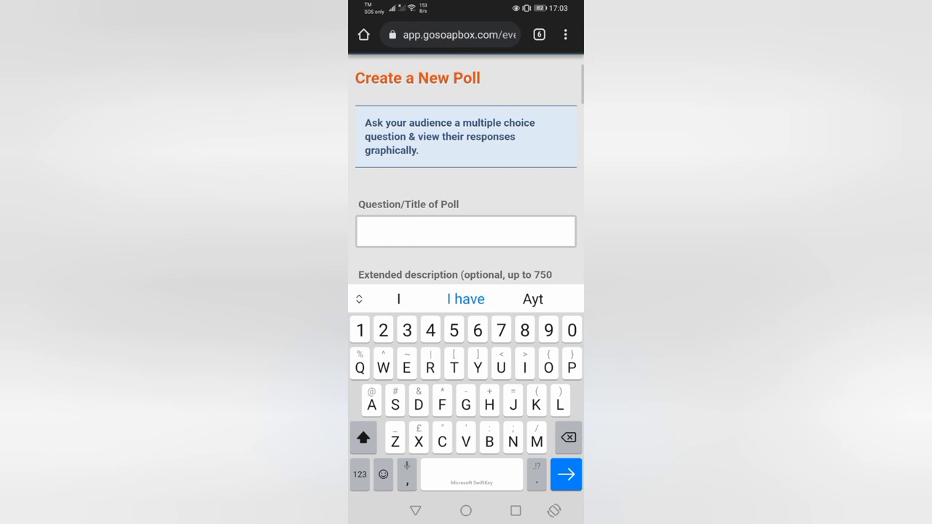
mouse_move(466, 218)
left_mouse_down()
mouse_move(465, 124)
mouse_move(465, 277)
left_mouse_up()
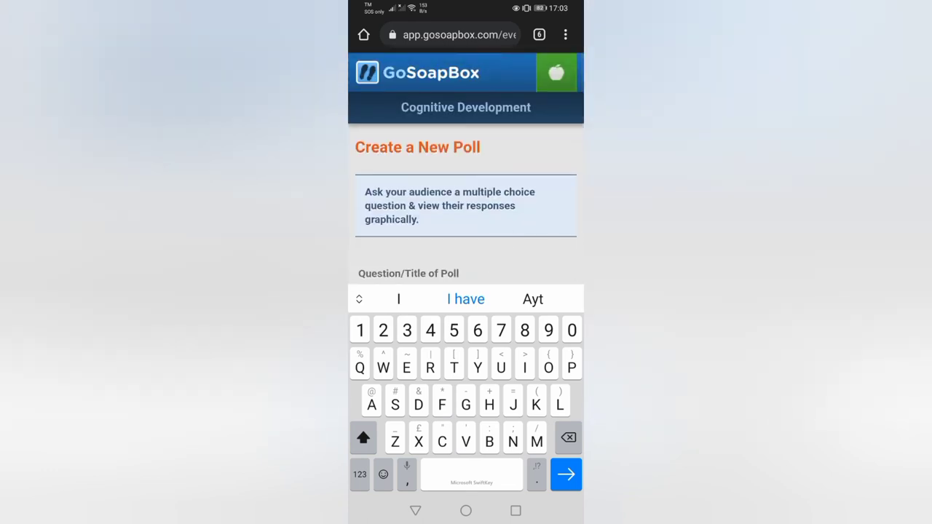
left_click_drag(502, 204, 502, 109)
left_click(502, 158)
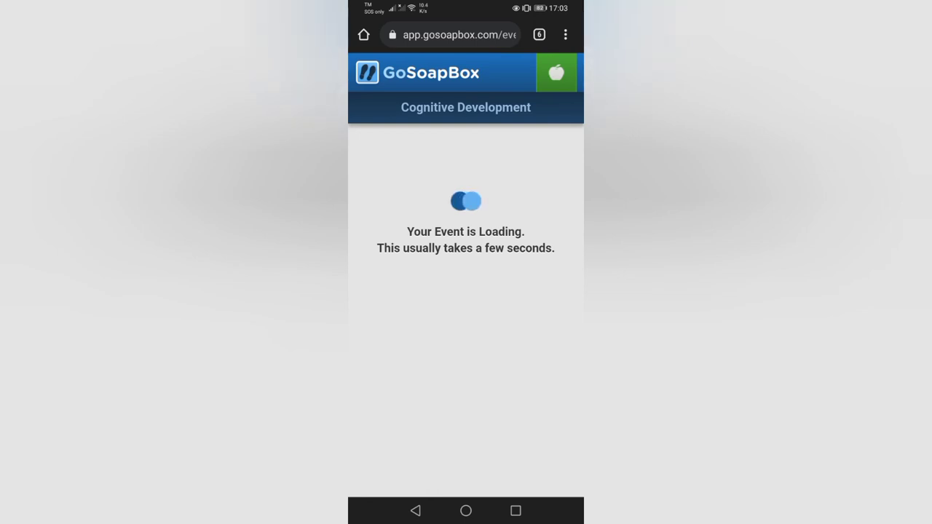
Step: Start a new discussion from the event dashboard's Discussions section
scroll(500, 239, "down", 3)
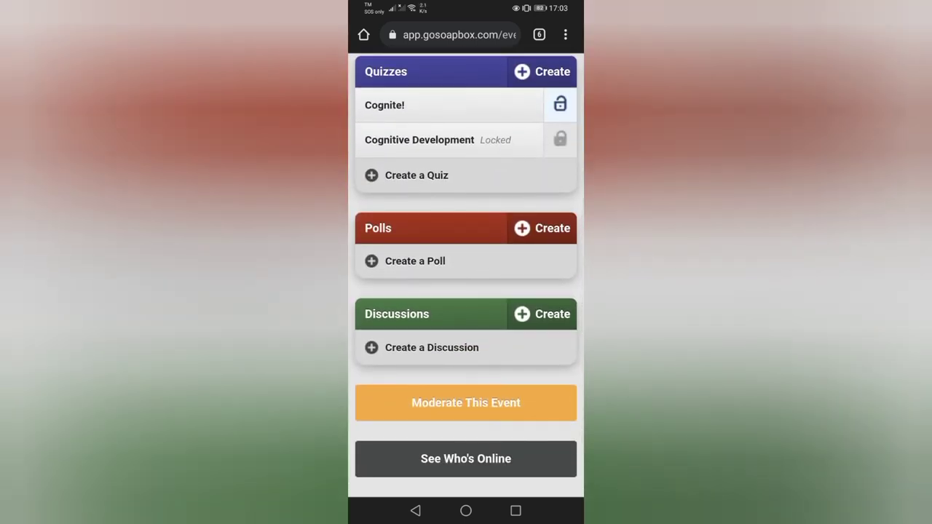
left_click(539, 314)
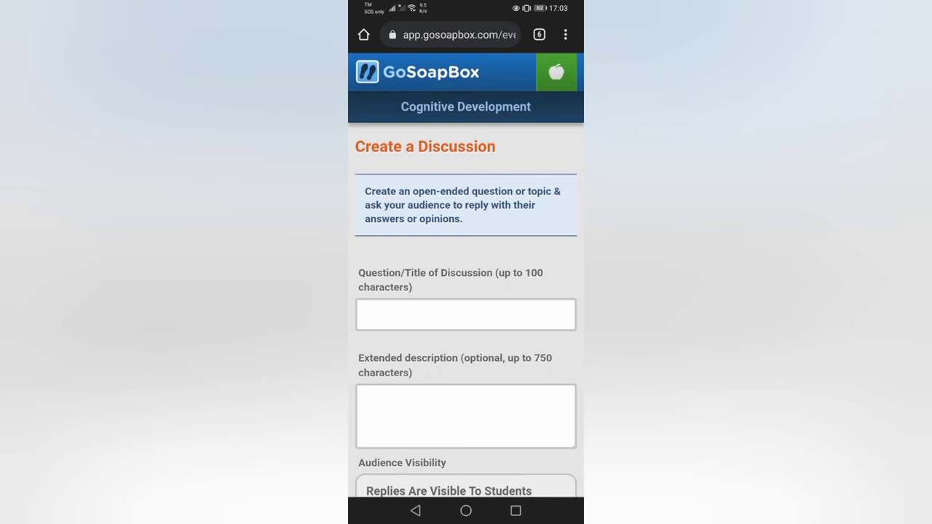
Step: Submit the blank Create a Discussion form, returning to the Cognitive Development dashboard
scroll(493, 273, "down", 3)
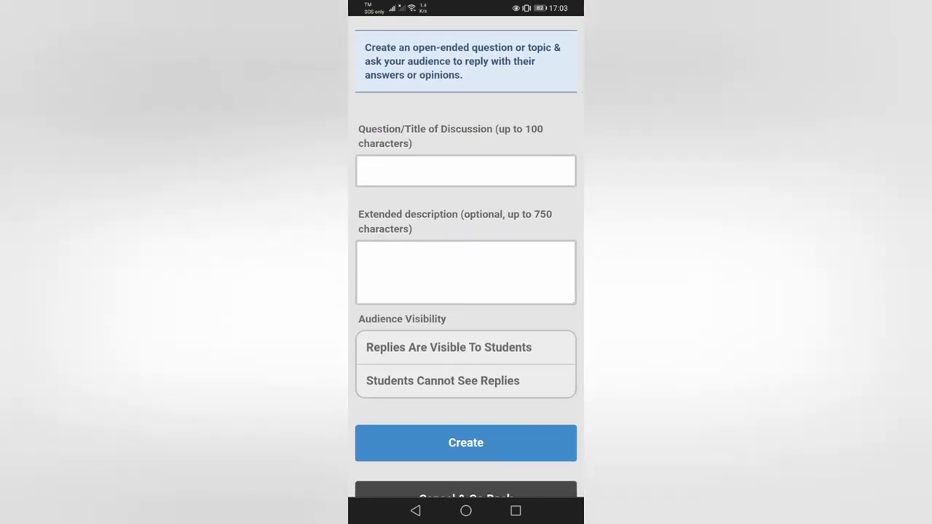
scroll(520, 220, "down", 1)
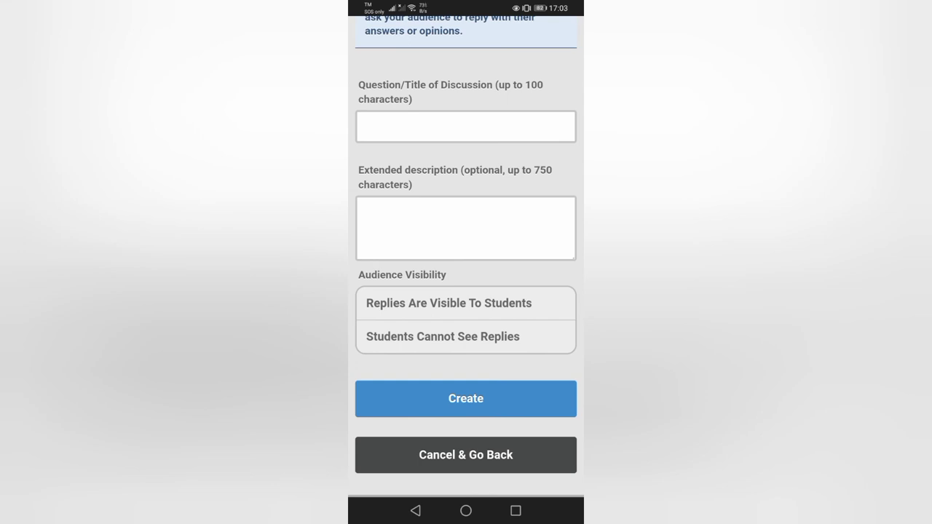
scroll(522, 250, "down", 1)
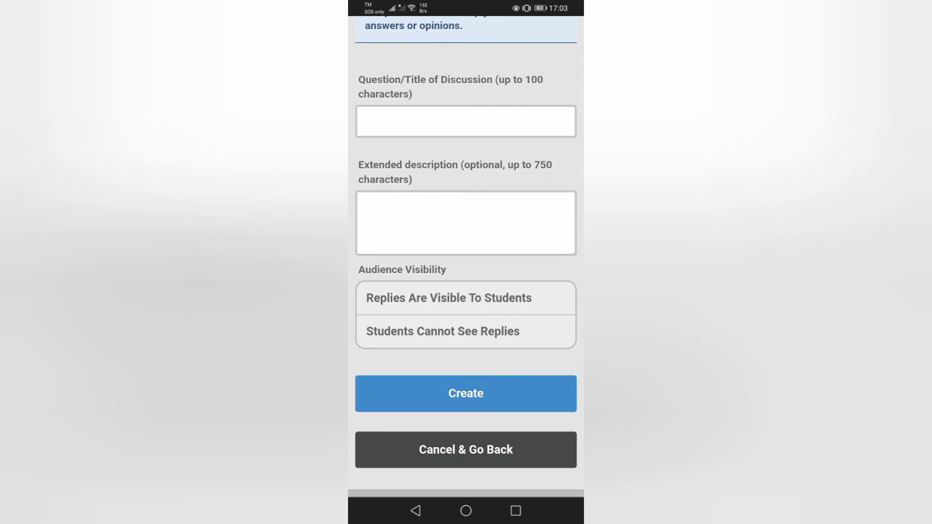
scroll(466, 262, "up", 3)
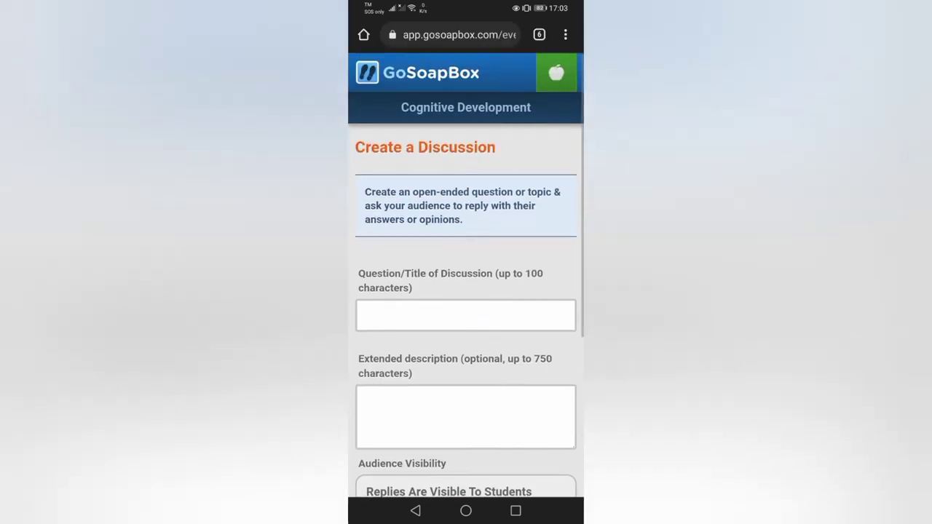
scroll(466, 262, "down", 3)
scroll(530, 208, "down", 2)
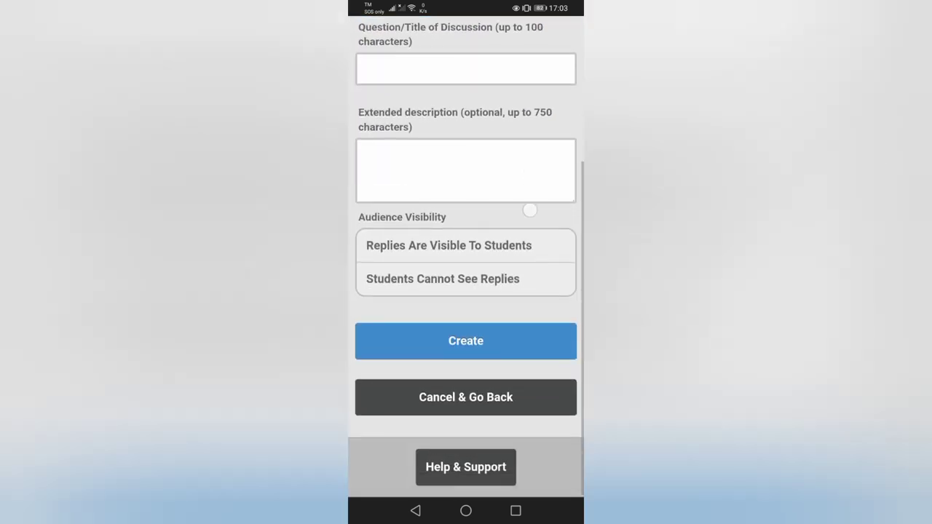
scroll(466, 262, "up", 5)
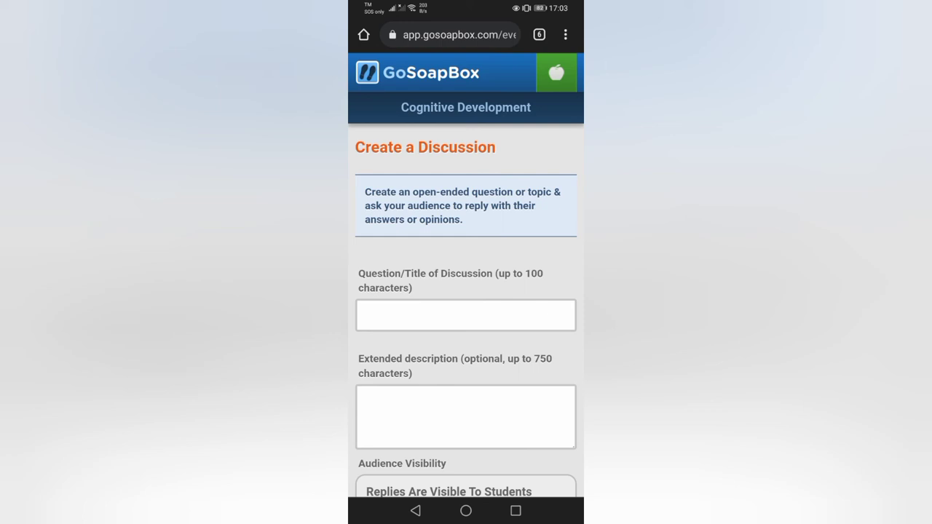
scroll(512, 240, "down", 2)
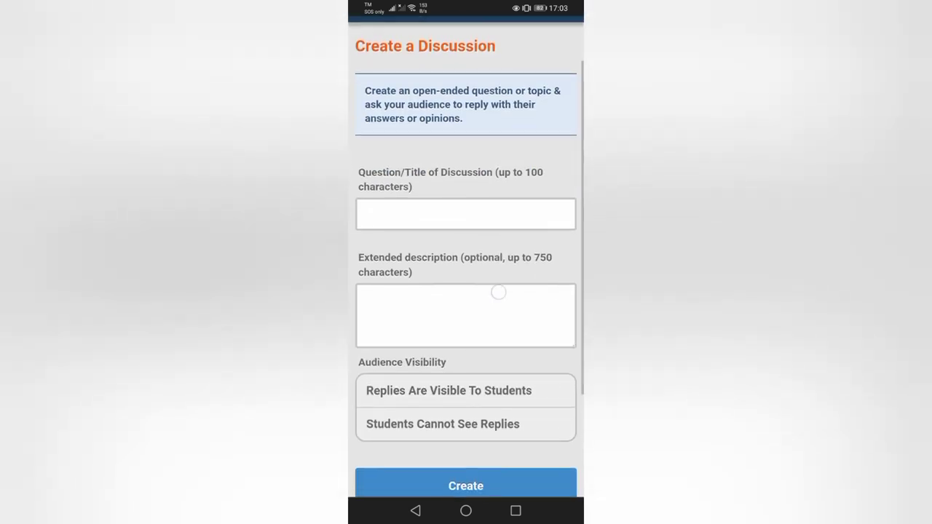
scroll(497, 291, "down", 3)
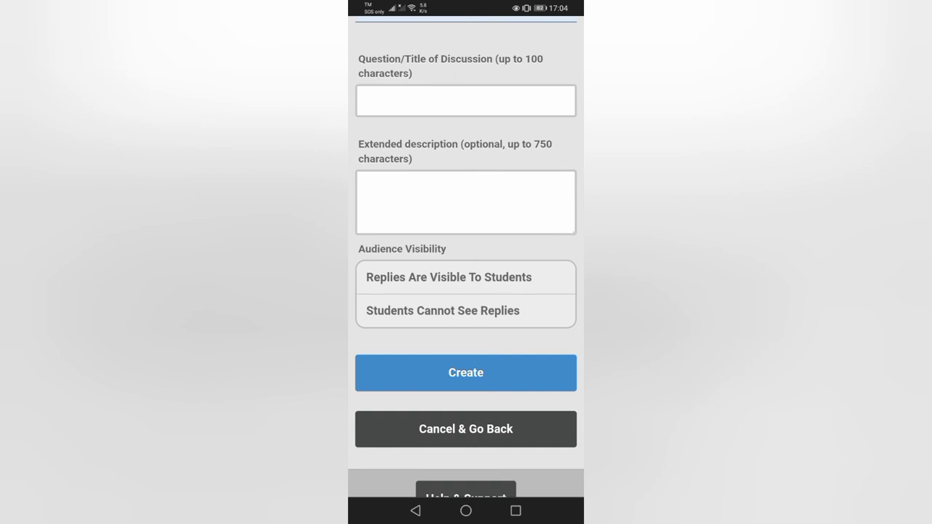
left_click(466, 372)
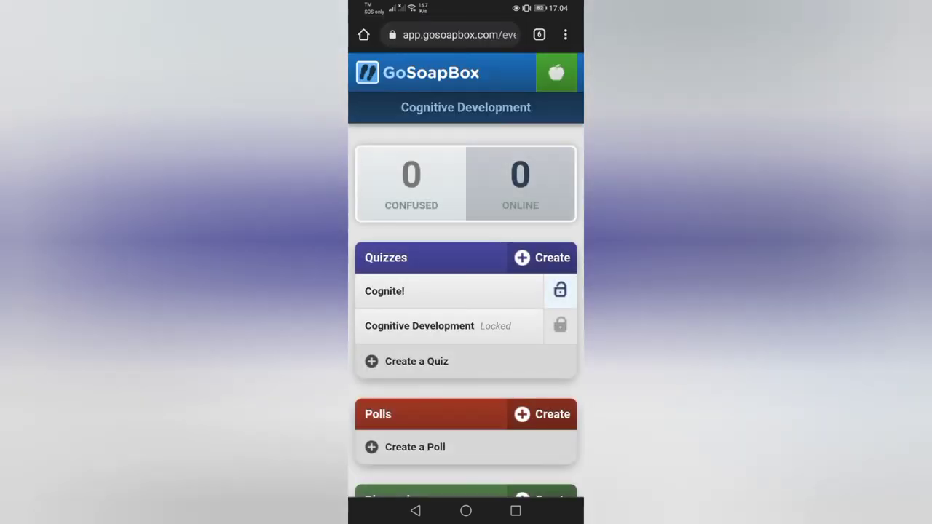
Step: Scroll the dashboard to check quizzes Cognite! and locked Cognitive Development, no polls, one locked discussion
scroll(476, 276, "down", 5)
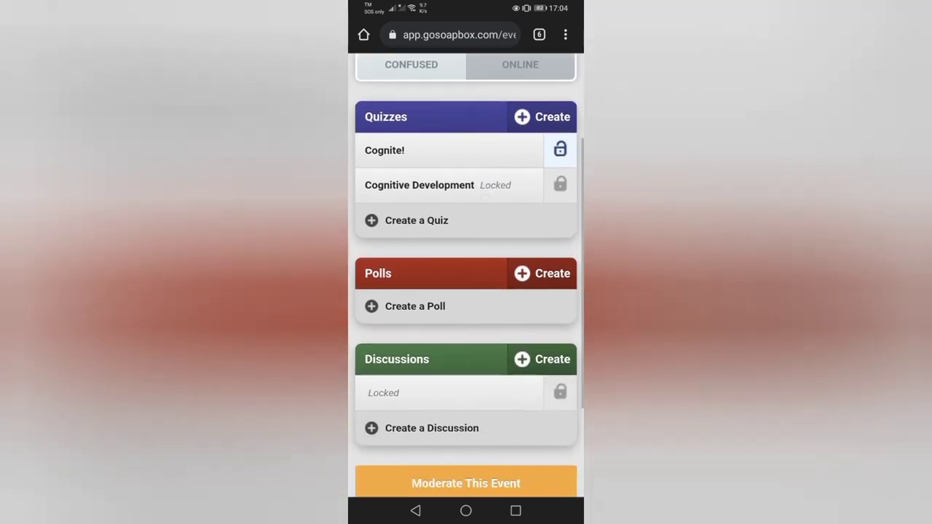
scroll(503, 296, "up", 3)
scroll(503, 296, "up", 2)
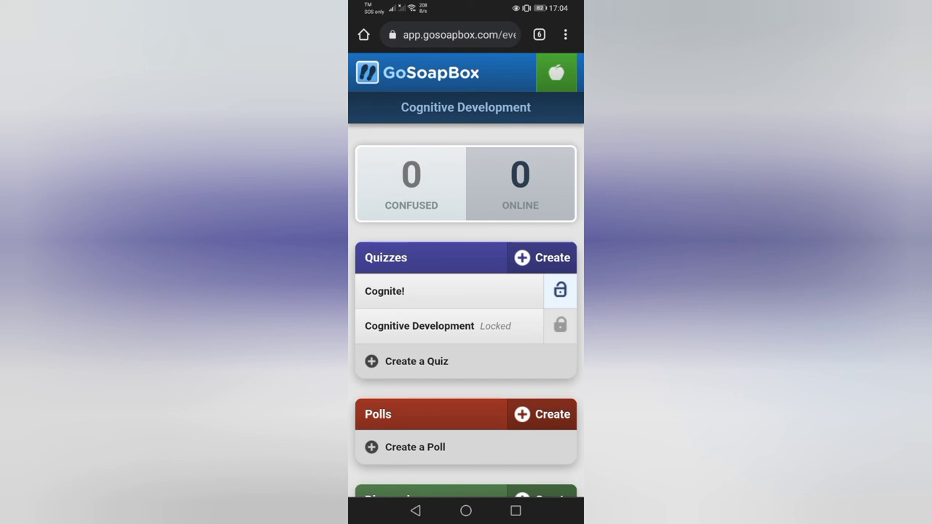
scroll(476, 389, "down", 5)
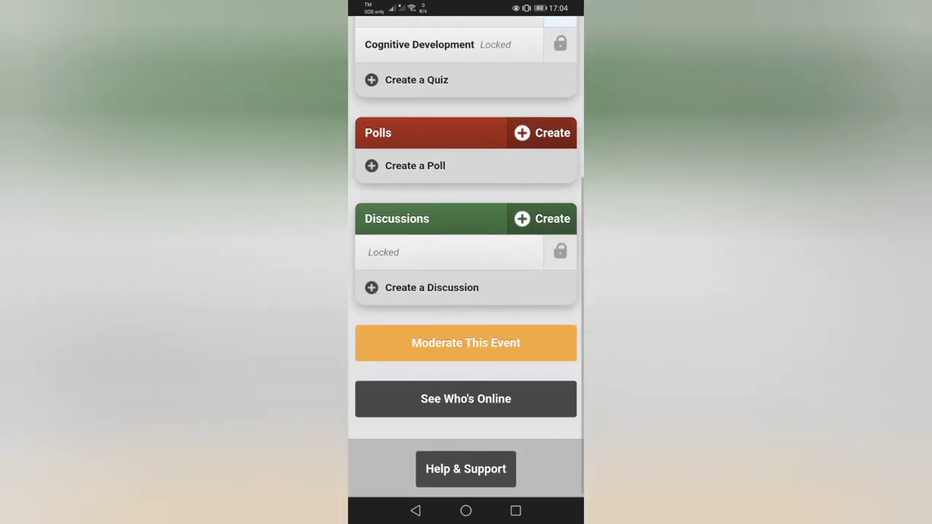
scroll(495, 254, "up", 5)
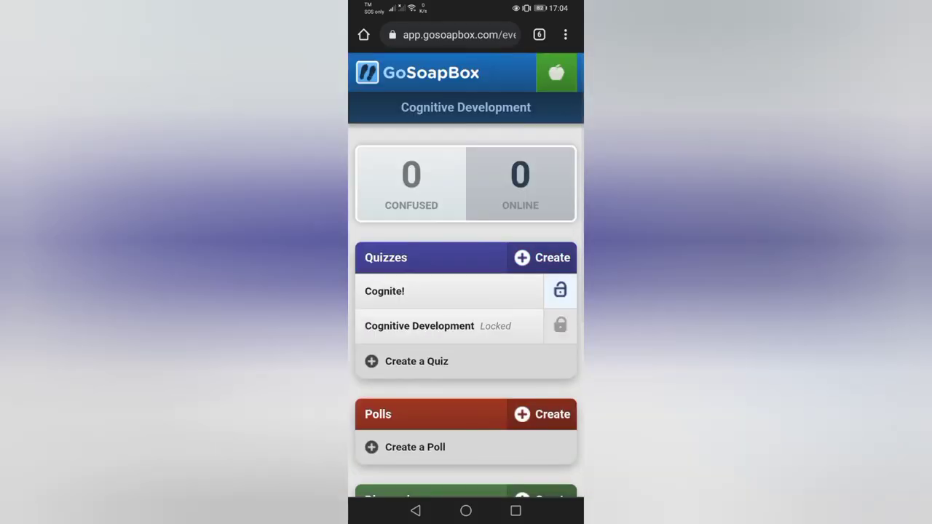
scroll(480, 261, "down", 3)
scroll(479, 261, "down", 2)
scroll(474, 276, "up", 5)
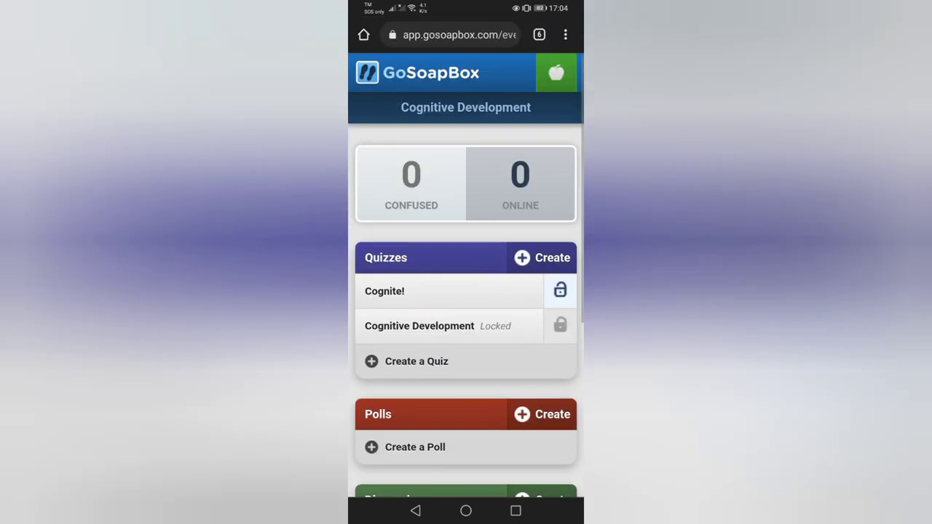
scroll(495, 281, "down", 5)
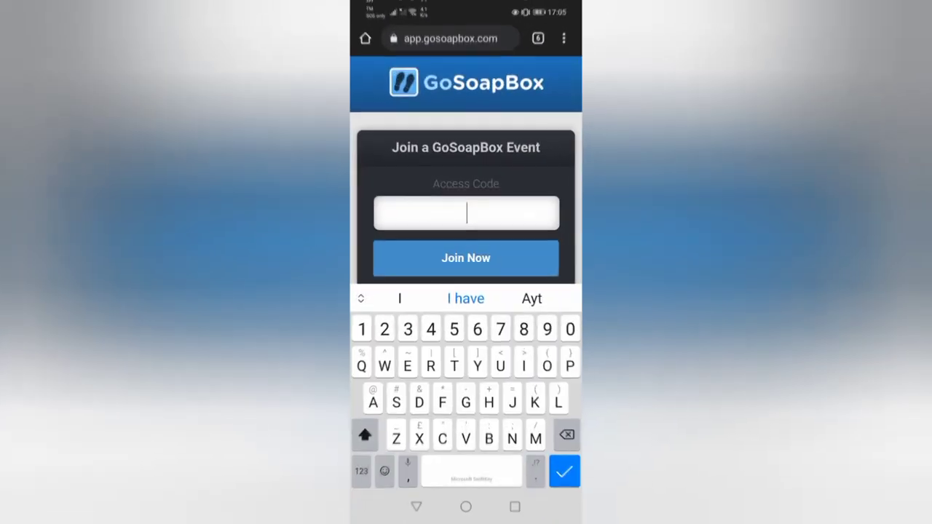
Step: Paste the copied event access code into the Access Code field and join the event
scroll(541, 145, "down", 2)
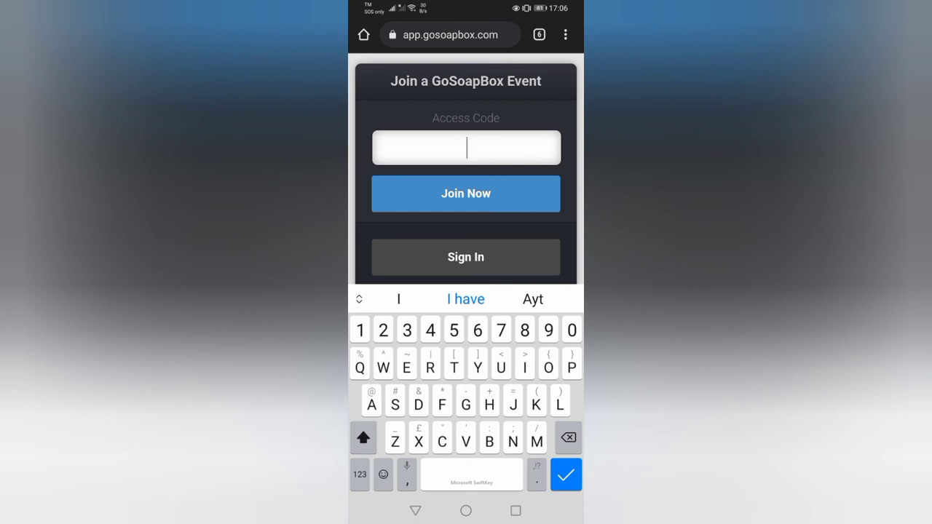
left_click(524, 147)
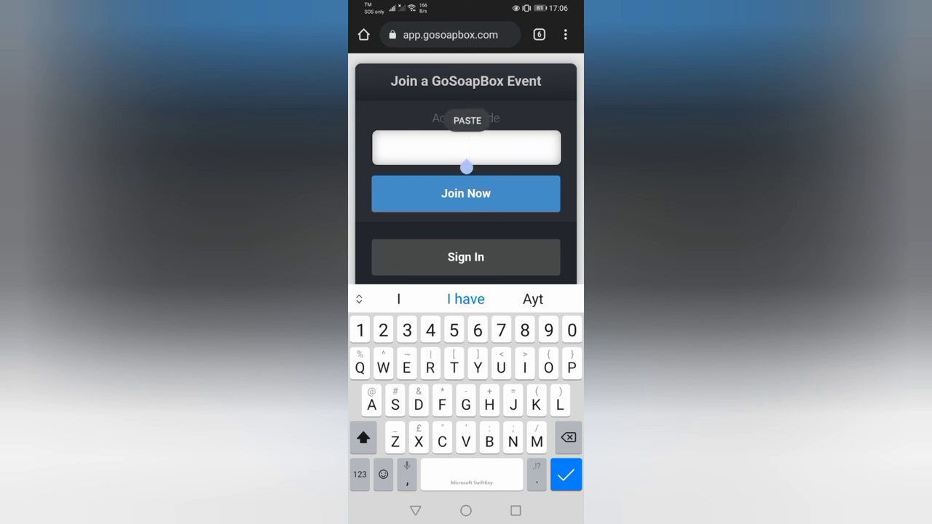
left_click(467, 120)
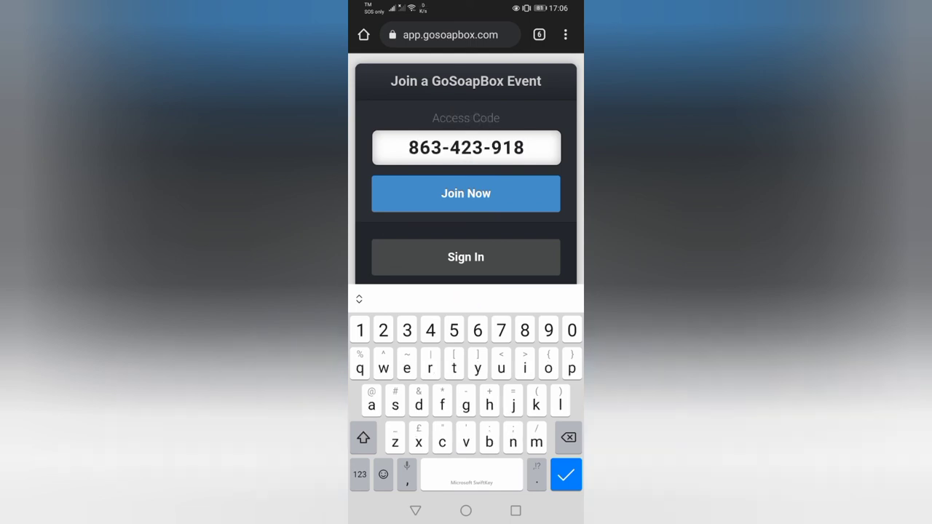
left_click(514, 197)
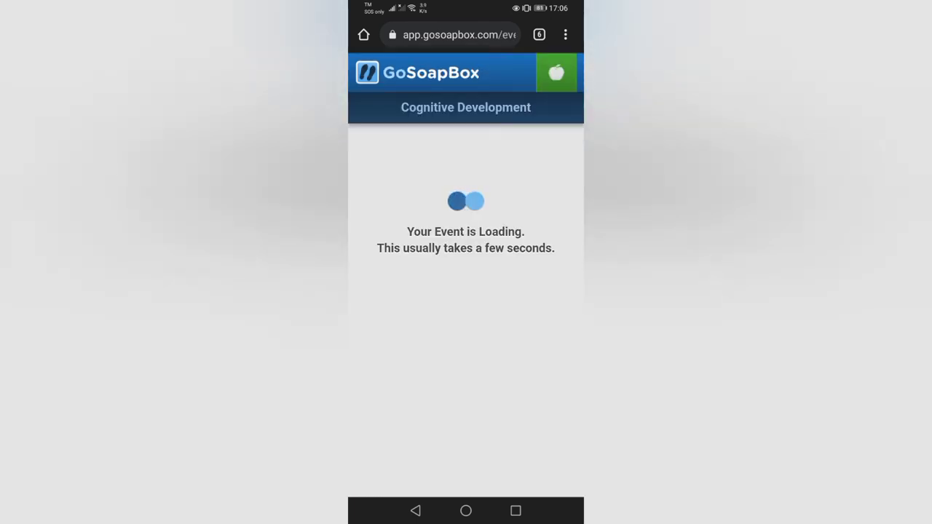
Step: Scroll the rejoined event's dashboard to confirm two quizzes, no polls and the locked discussion
scroll(485, 372, "down", 3)
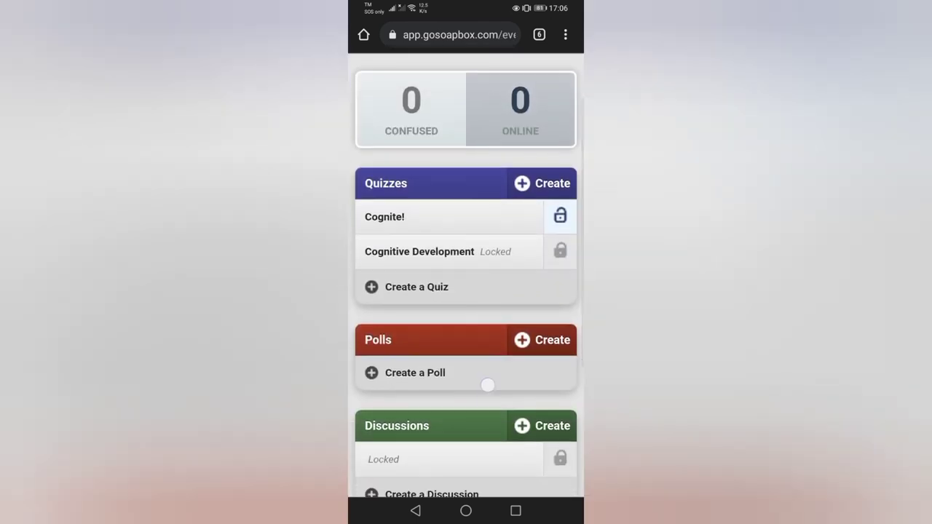
scroll(500, 337, "down", 2)
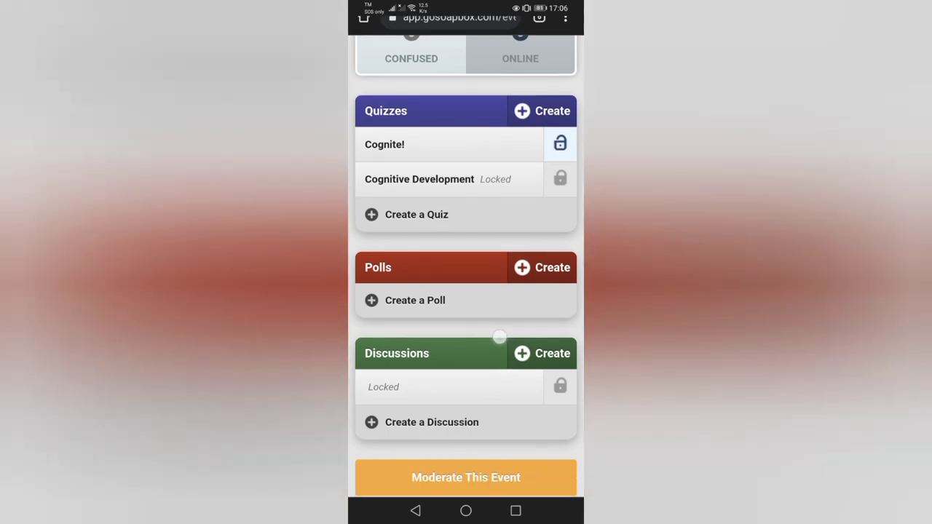
scroll(470, 356, "up", 4)
scroll(487, 316, "down", 3)
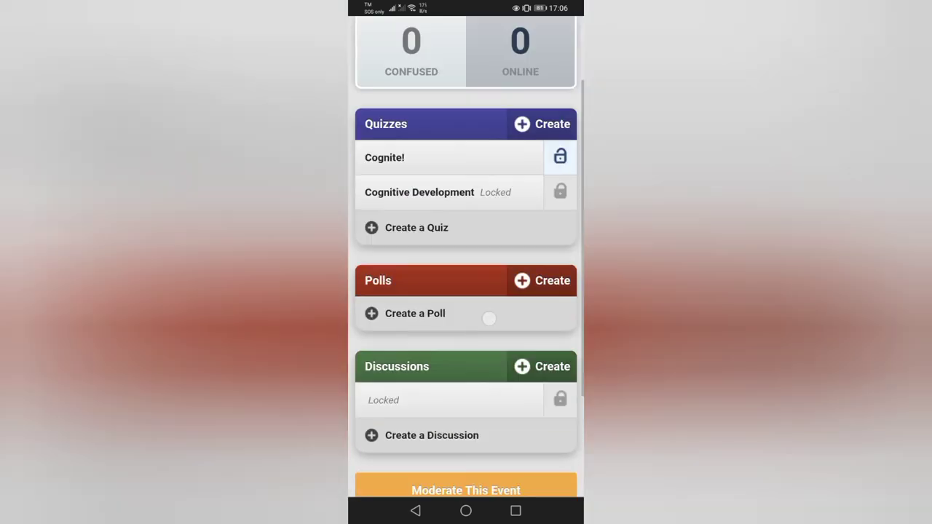
scroll(482, 355, "down", 1)
scroll(482, 354, "up", 4)
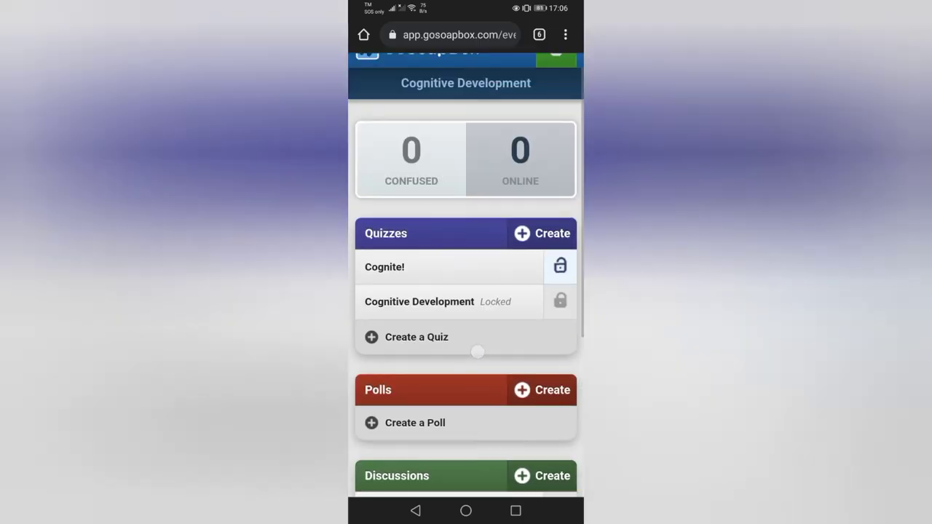